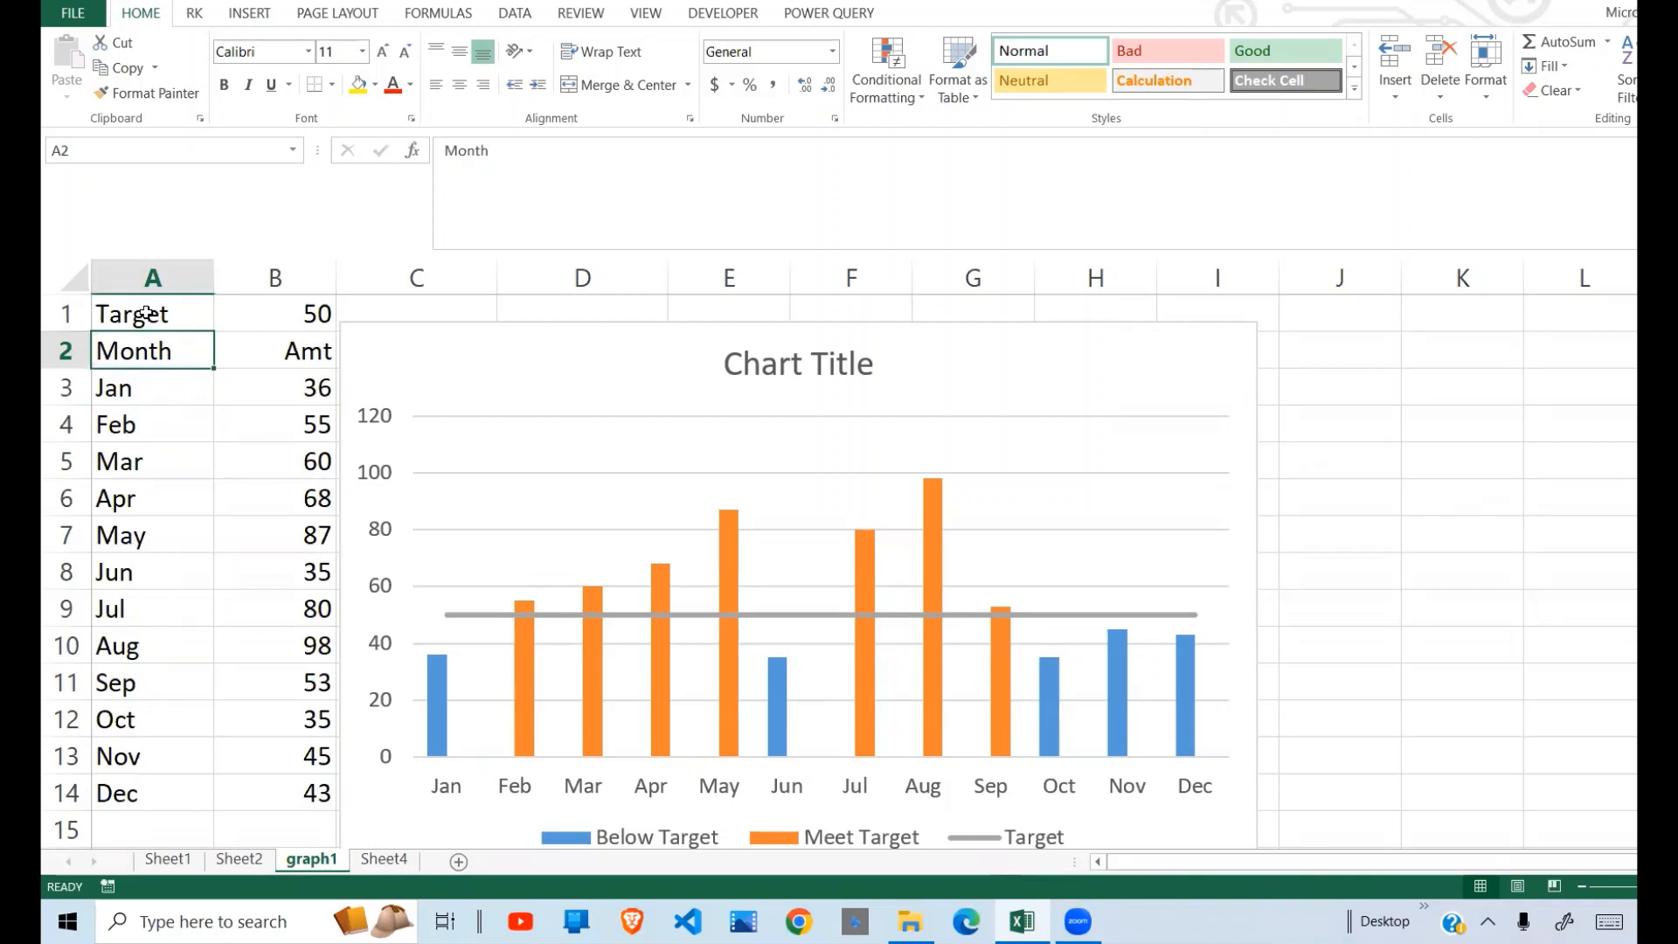
# Examine the target, the monthly amounts and the chart on the graph1 sheet
pyautogui.click(149, 313)
pyautogui.click(292, 317)
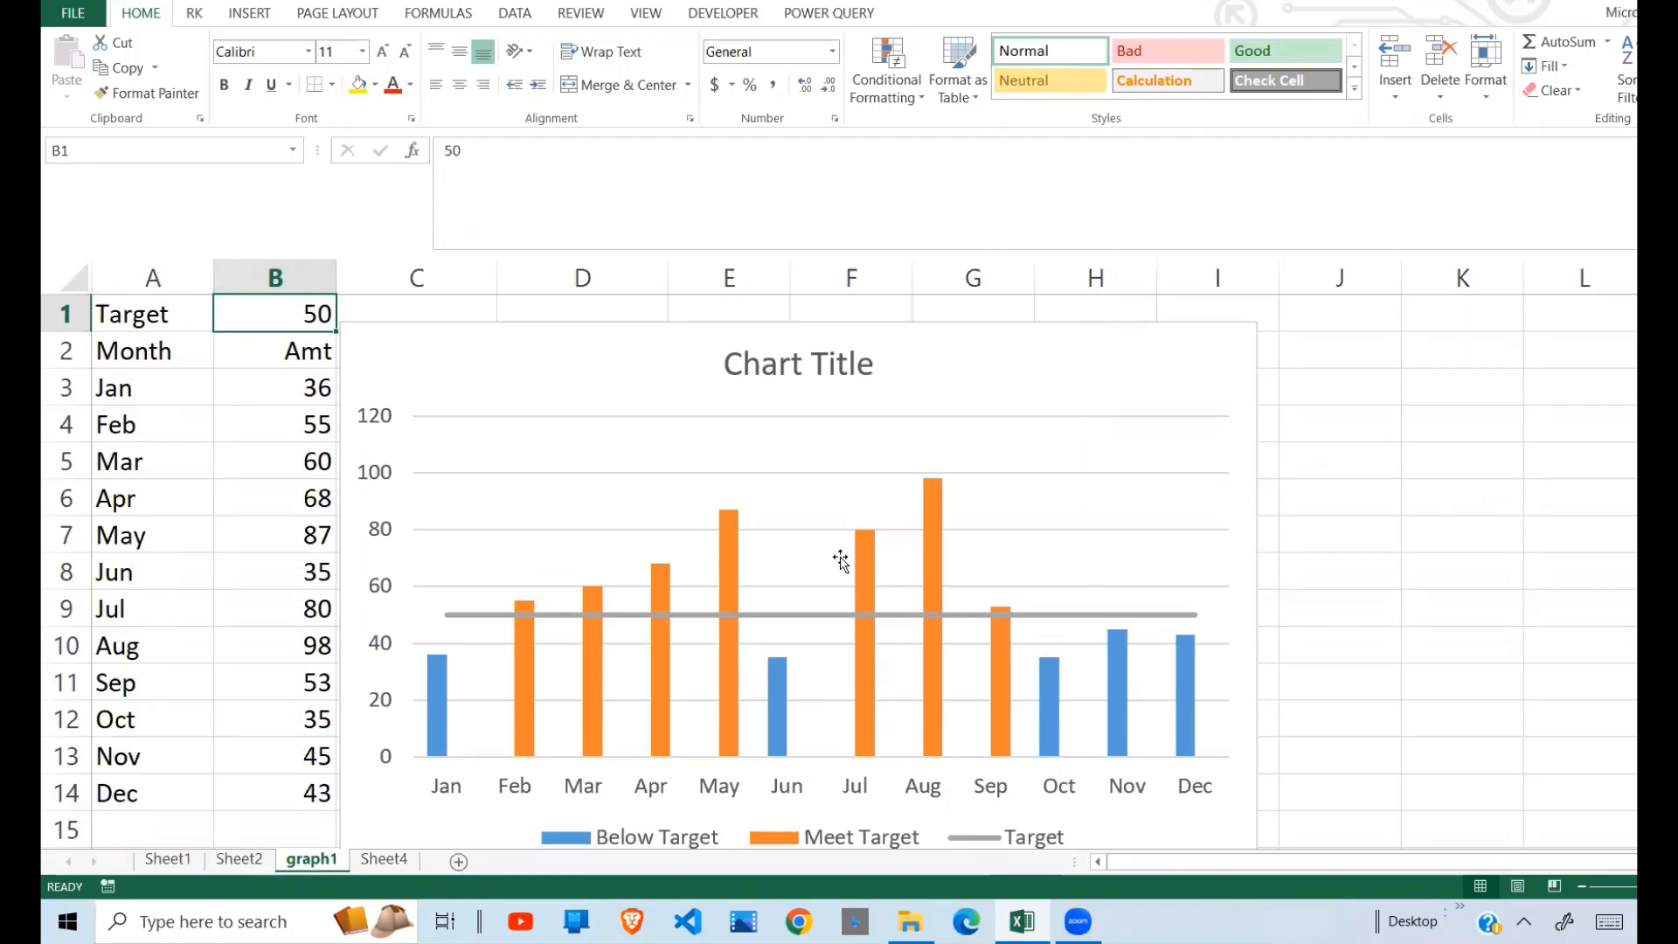
pyautogui.click(146, 363)
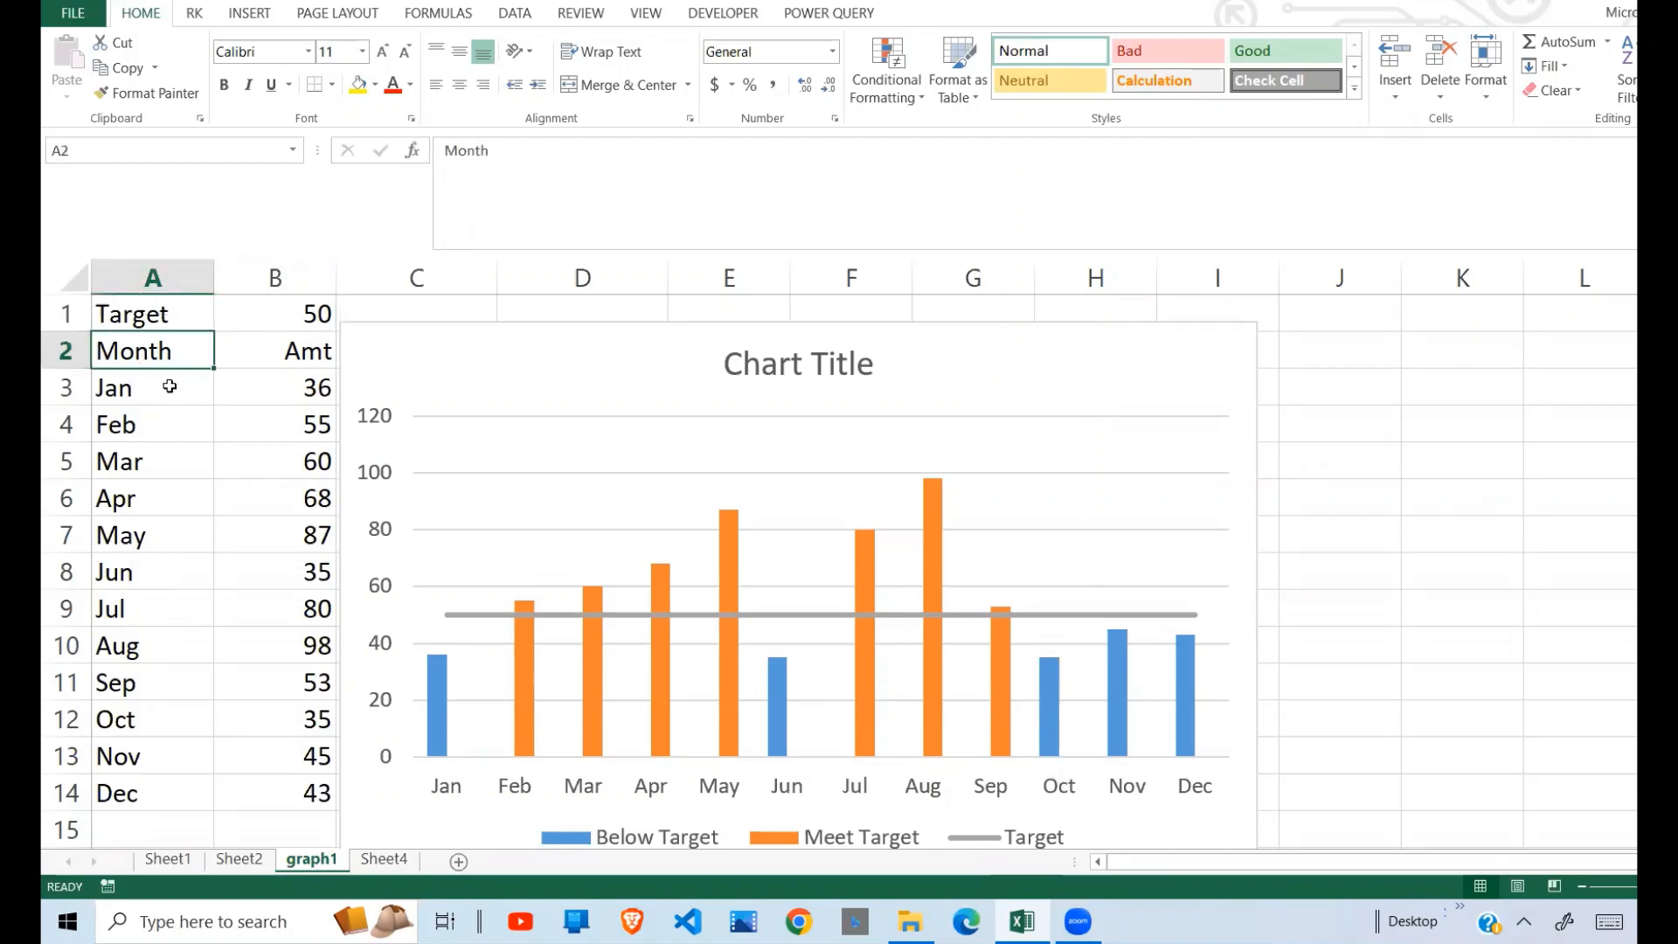
pyautogui.click(312, 357)
pyautogui.moveTo(161, 389); pyautogui.dragTo(155, 793)
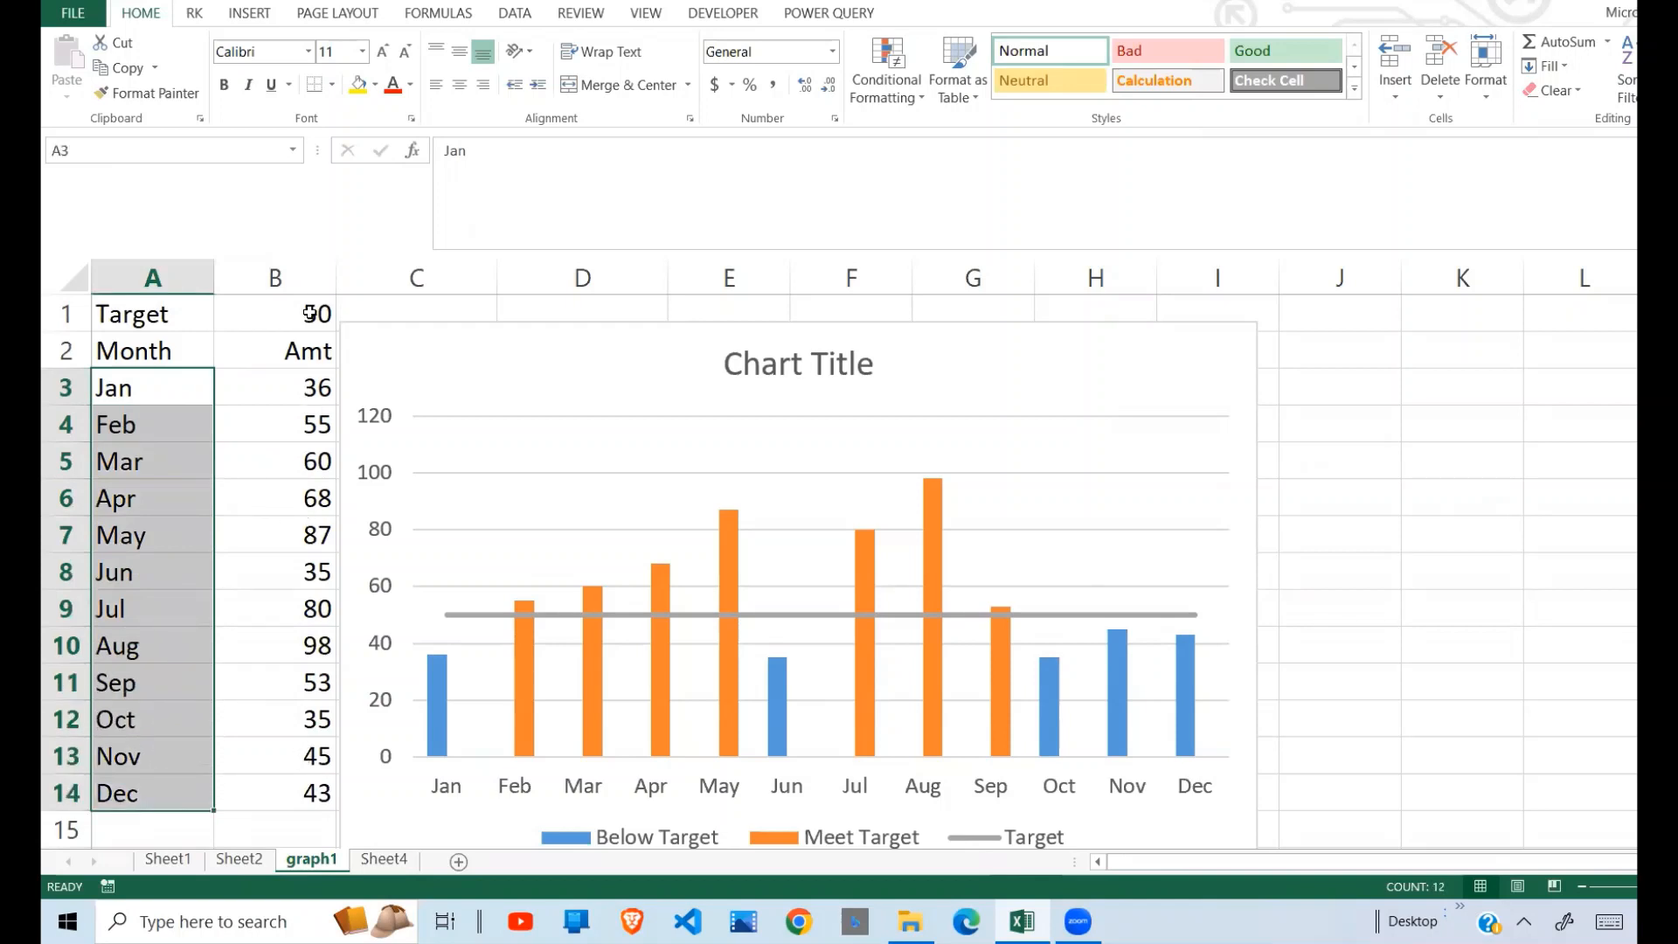
pyautogui.click(310, 313)
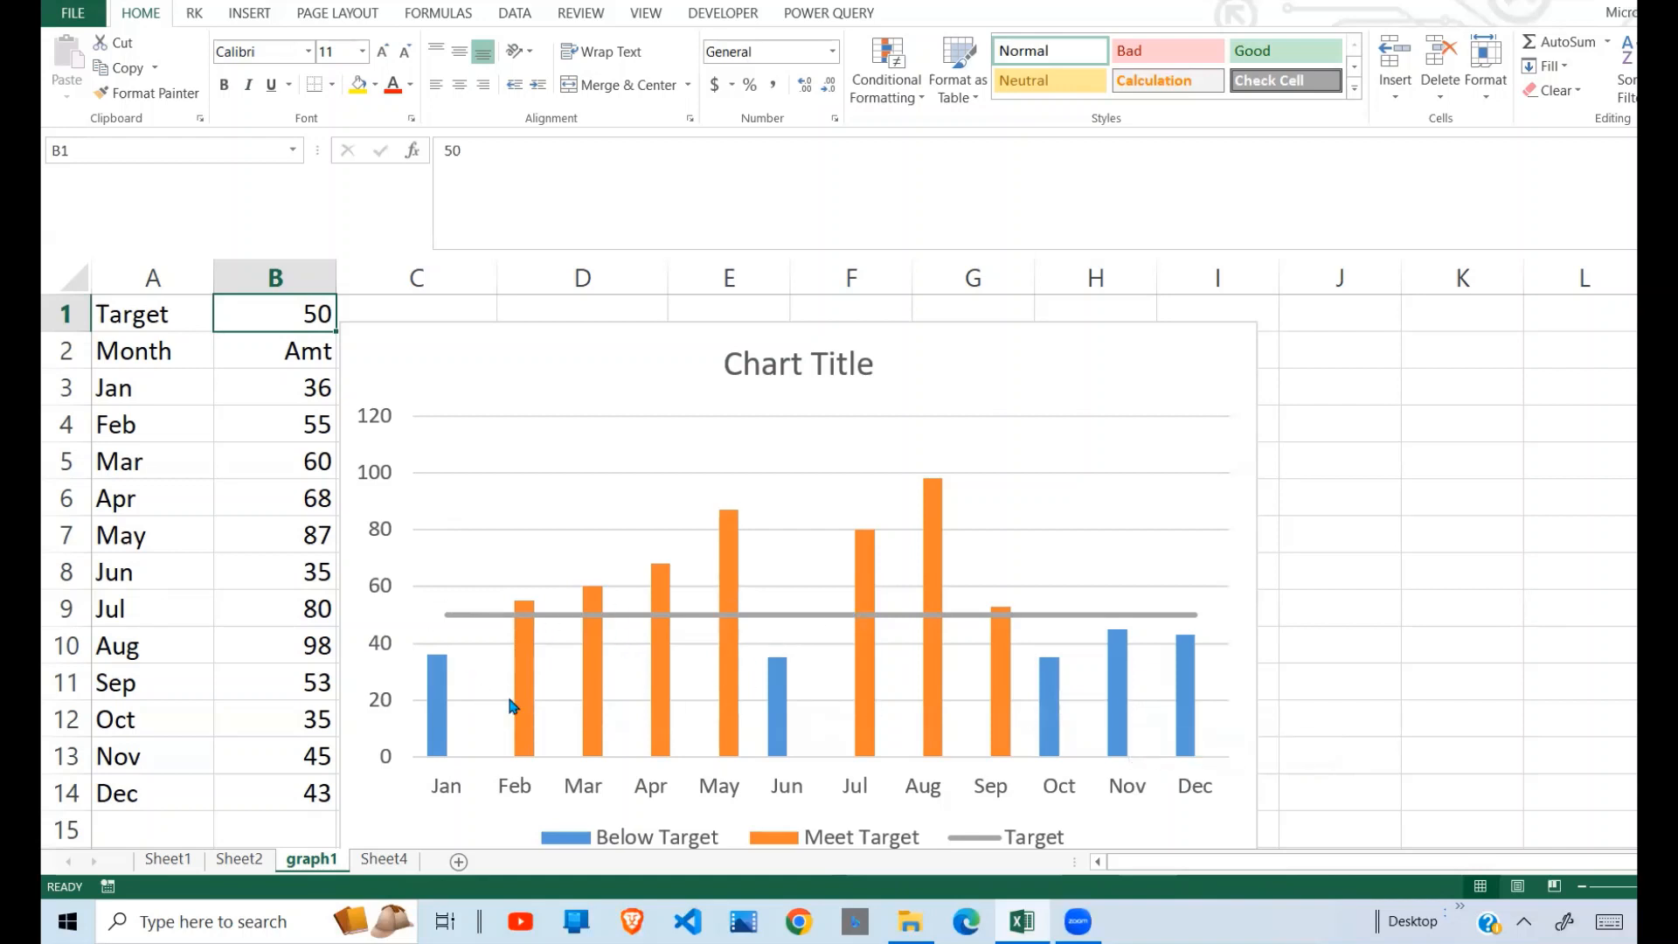
pyautogui.click(309, 393)
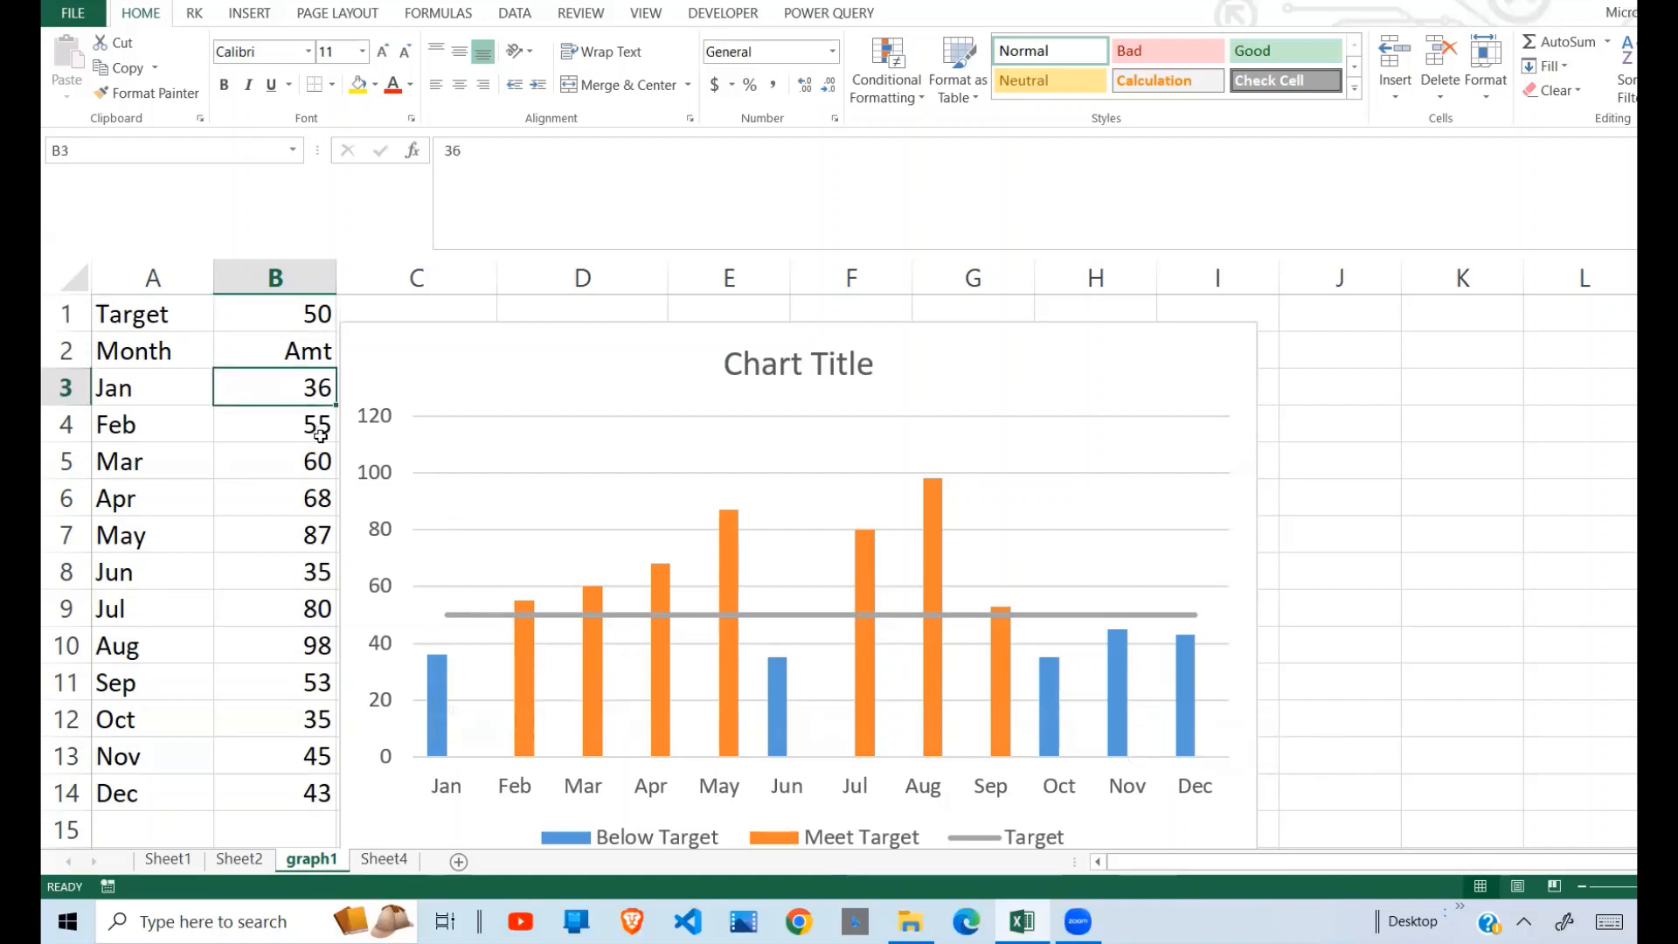
pyautogui.click(137, 393)
# Set January's amount in cell B3 to 51
pyautogui.click(273, 399)
pyautogui.moveTo(434, 673)
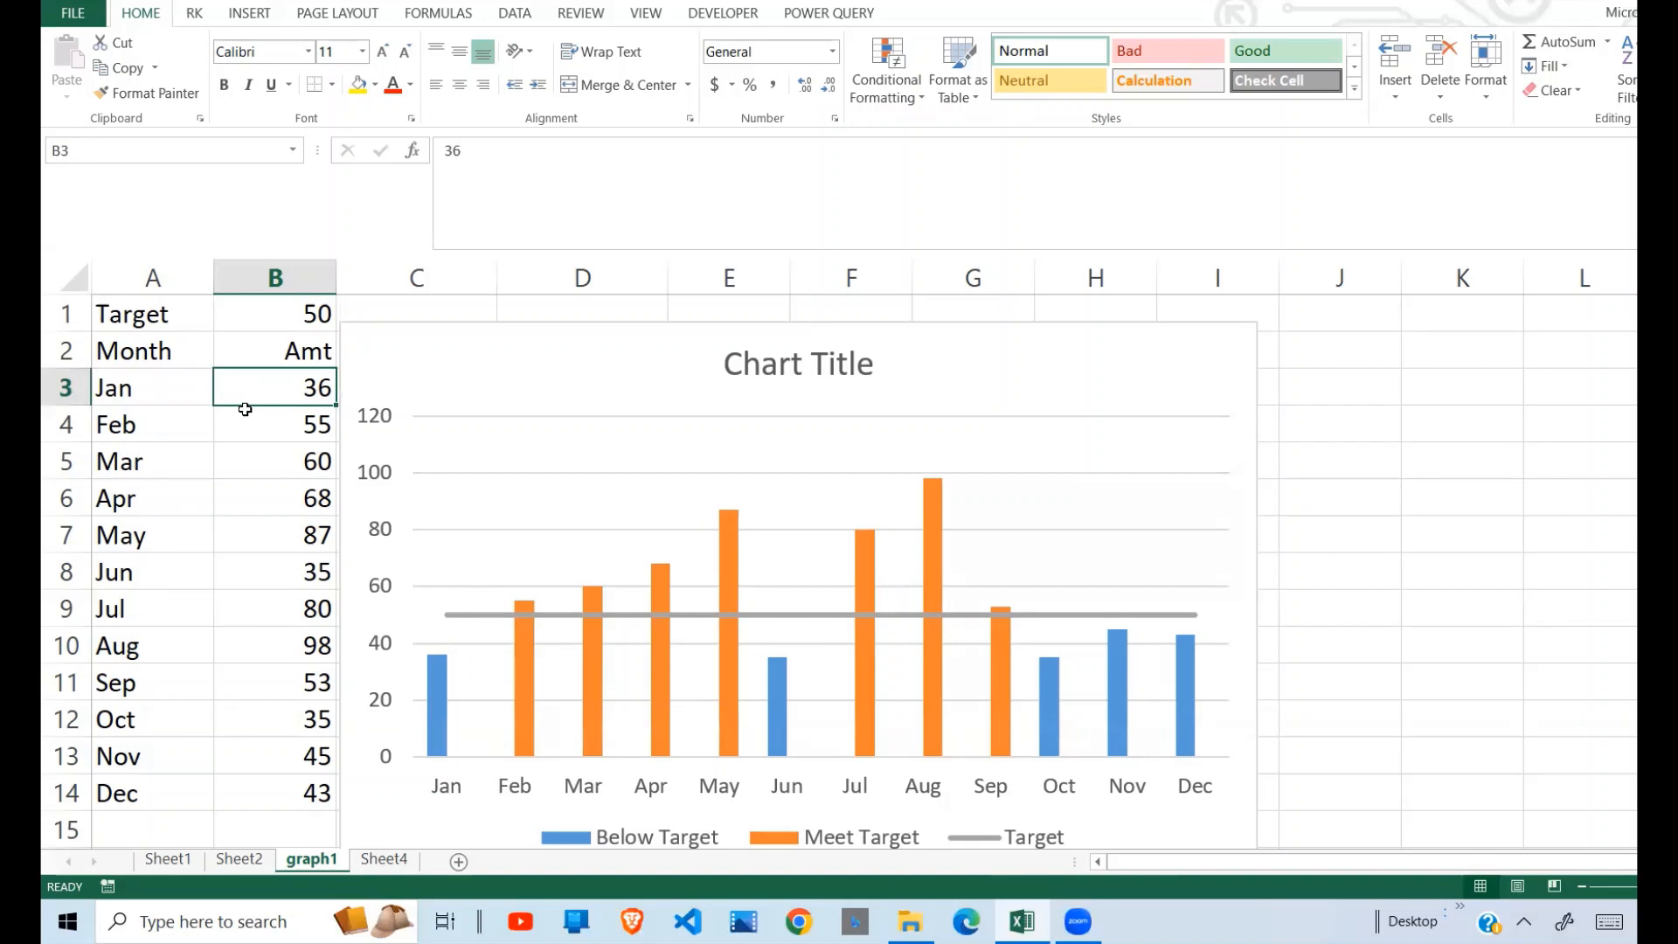
pyautogui.write('51')
pyautogui.press('Return')
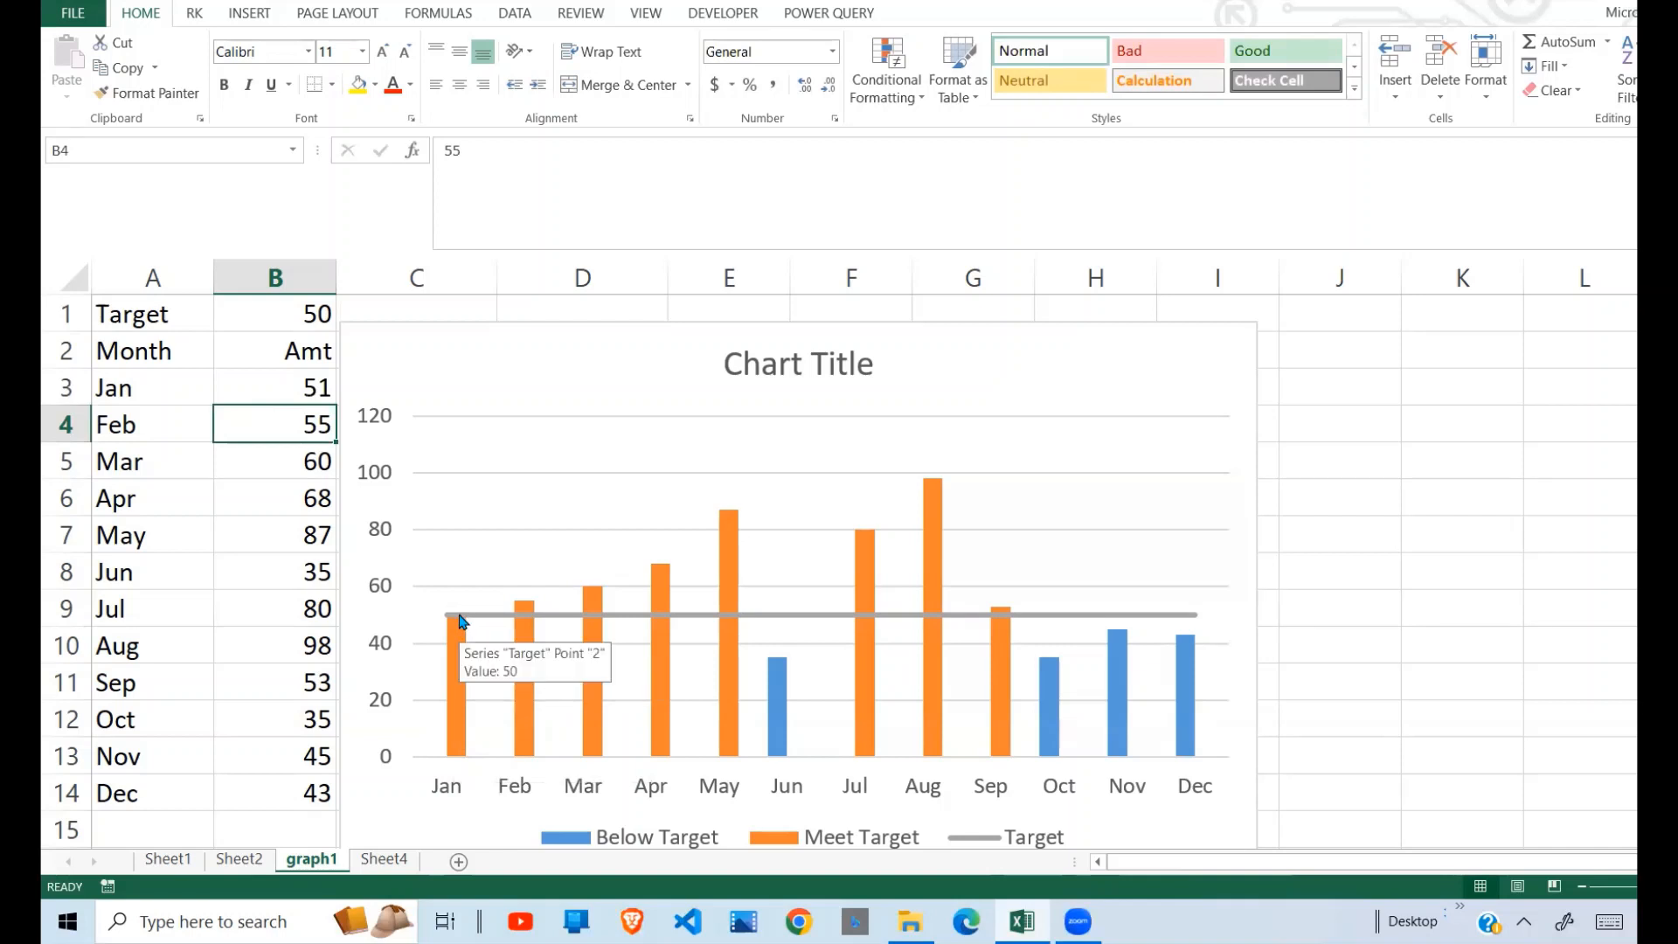
# Set January's amount in cell B3 to 30
pyautogui.click(310, 389)
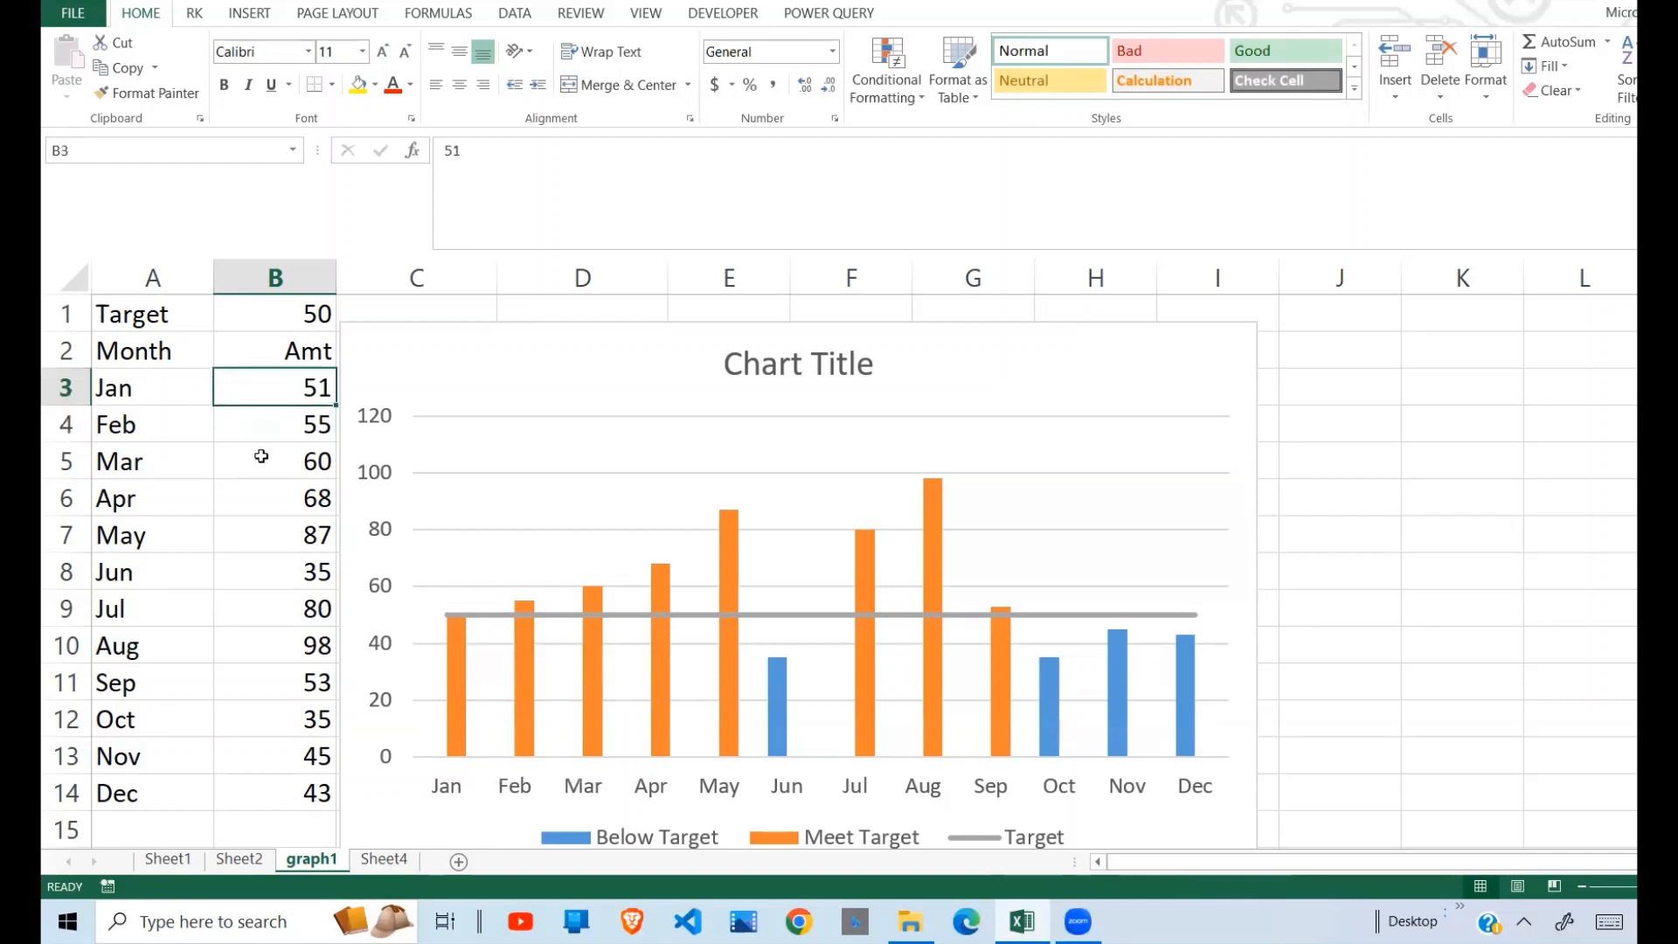
pyautogui.write('30')
pyautogui.press('Return')
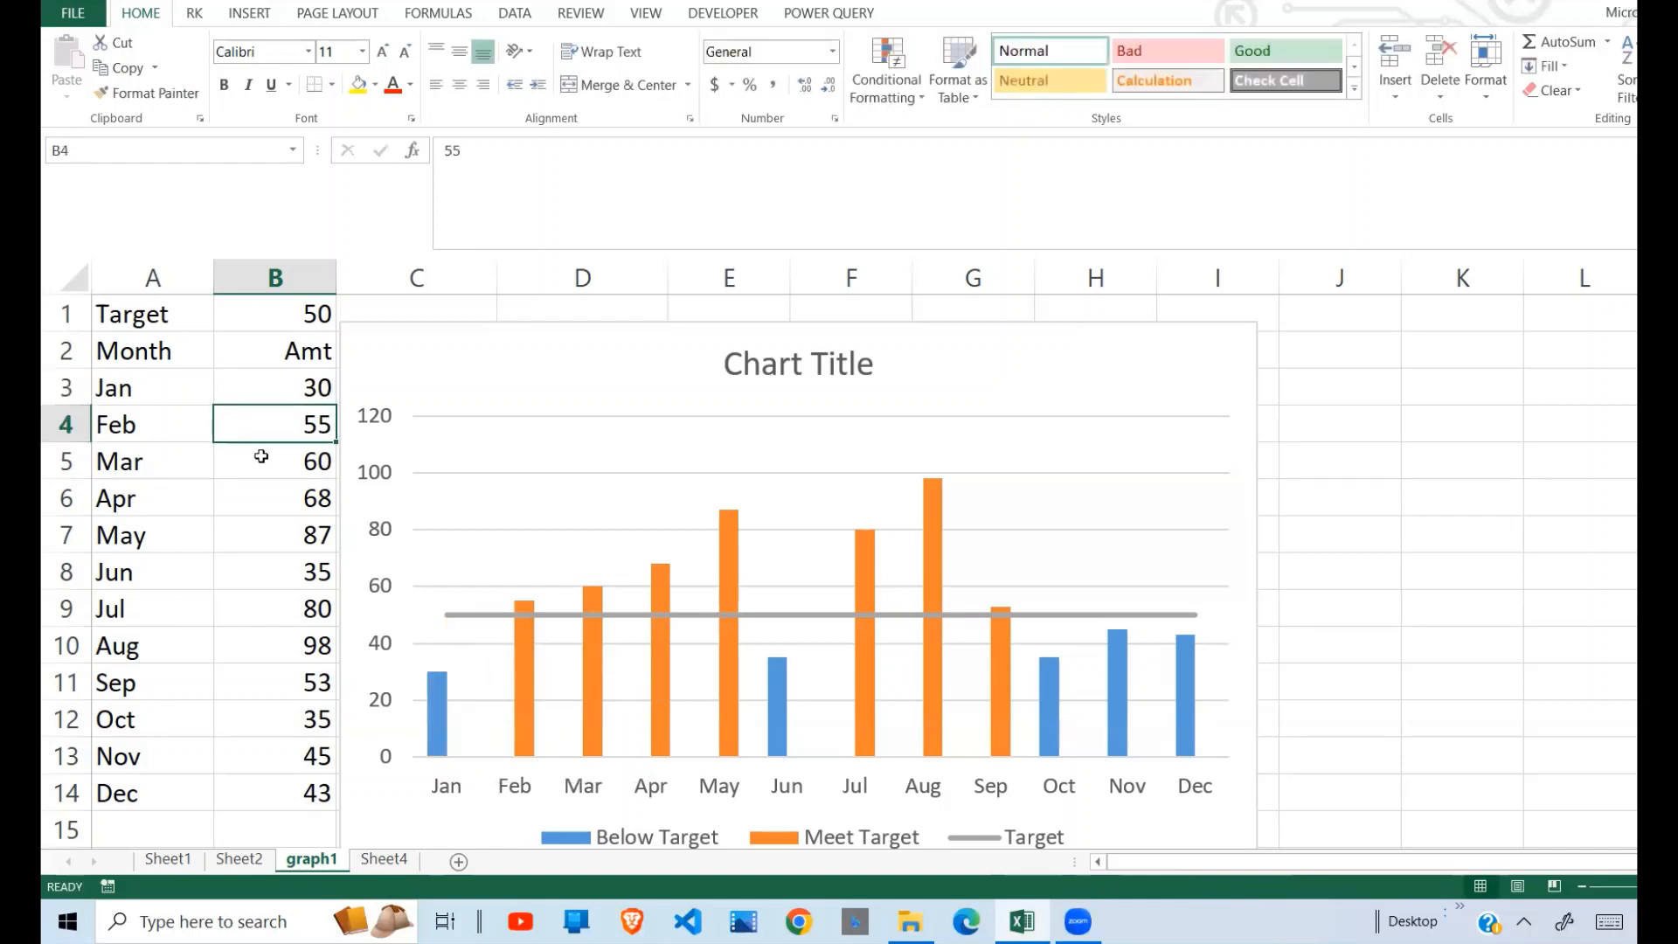
# Test the chart with target values of 40 and 20 in cell B1
pyautogui.click(309, 318)
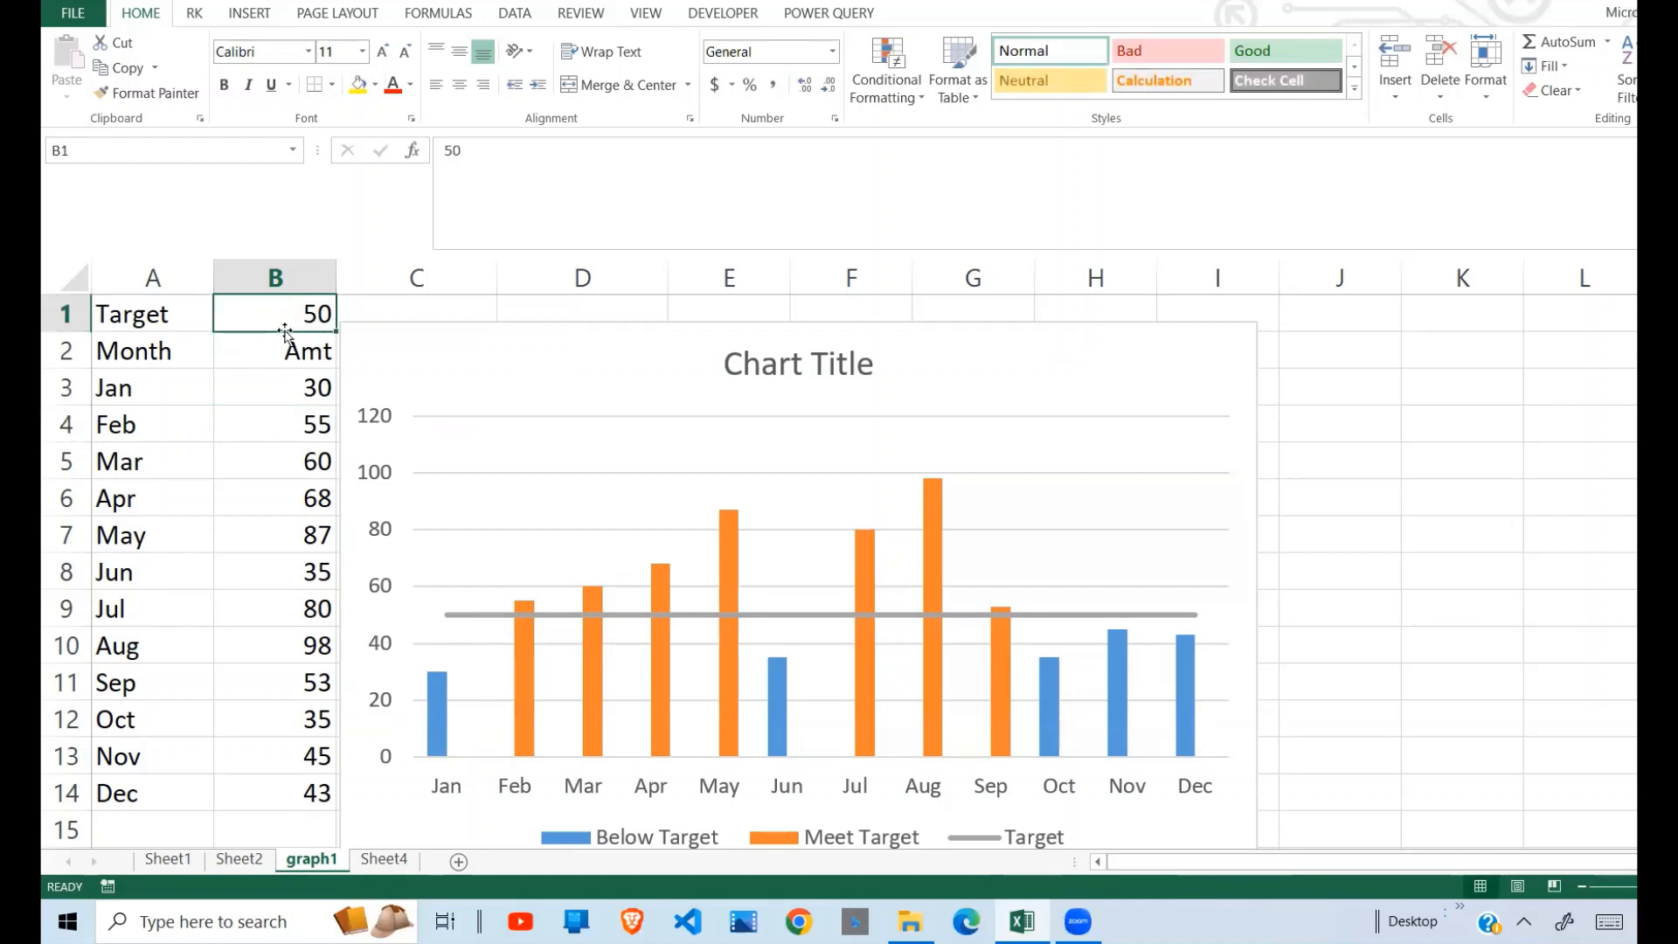
pyautogui.write('40')
pyautogui.press('Return')
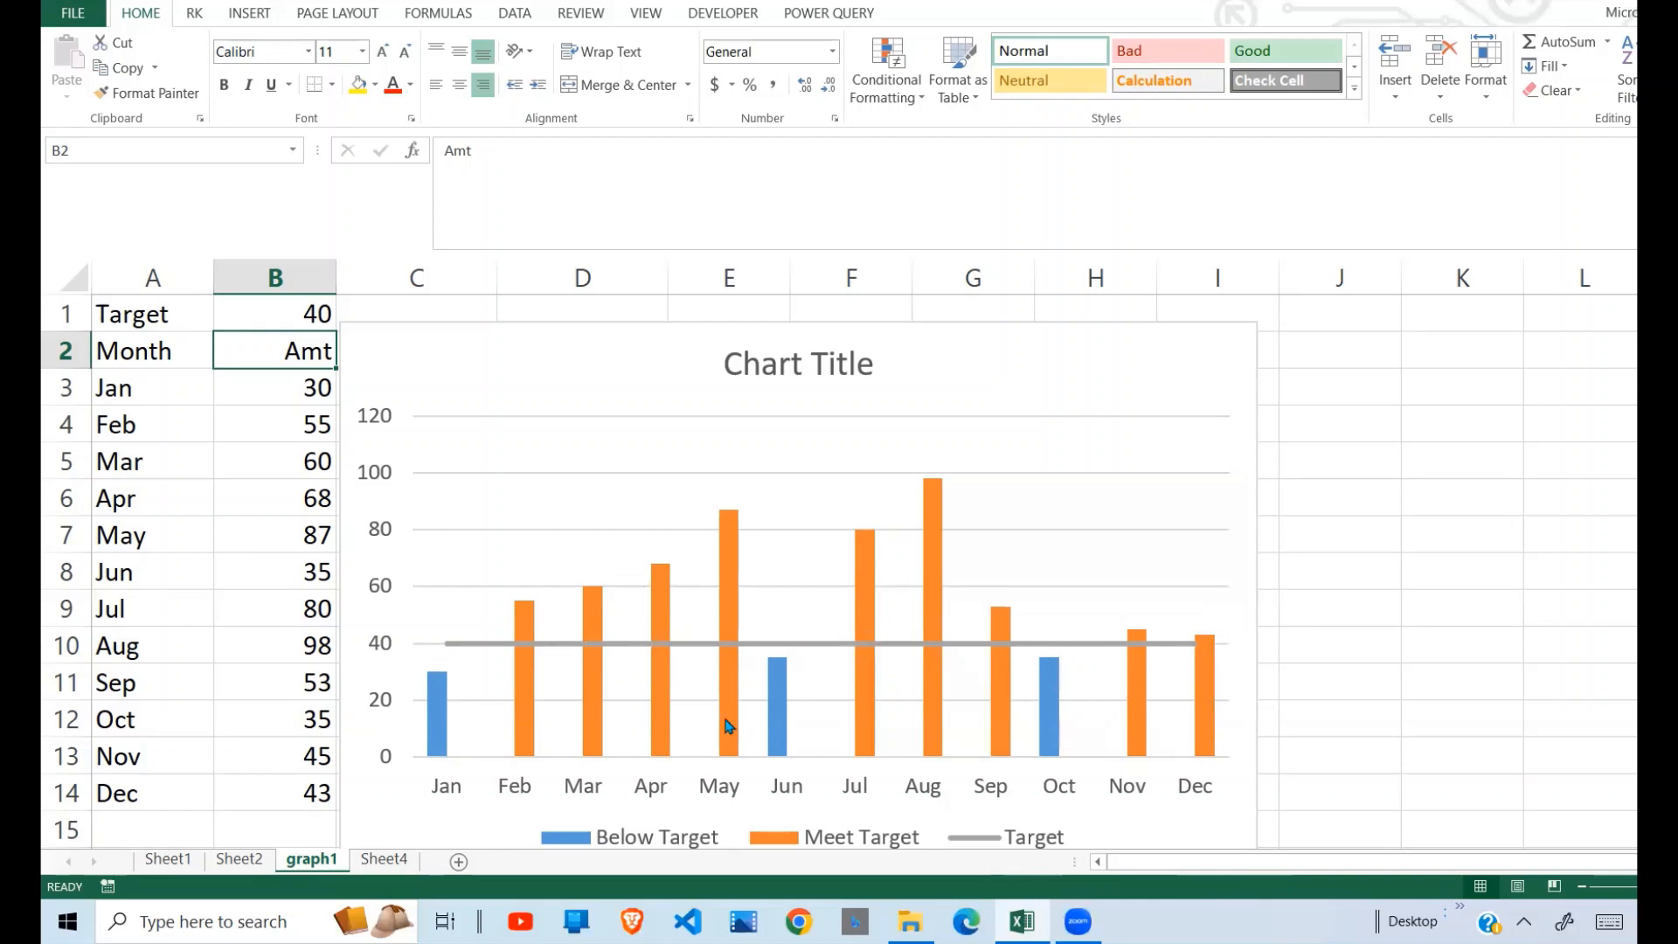
pyautogui.click(325, 316)
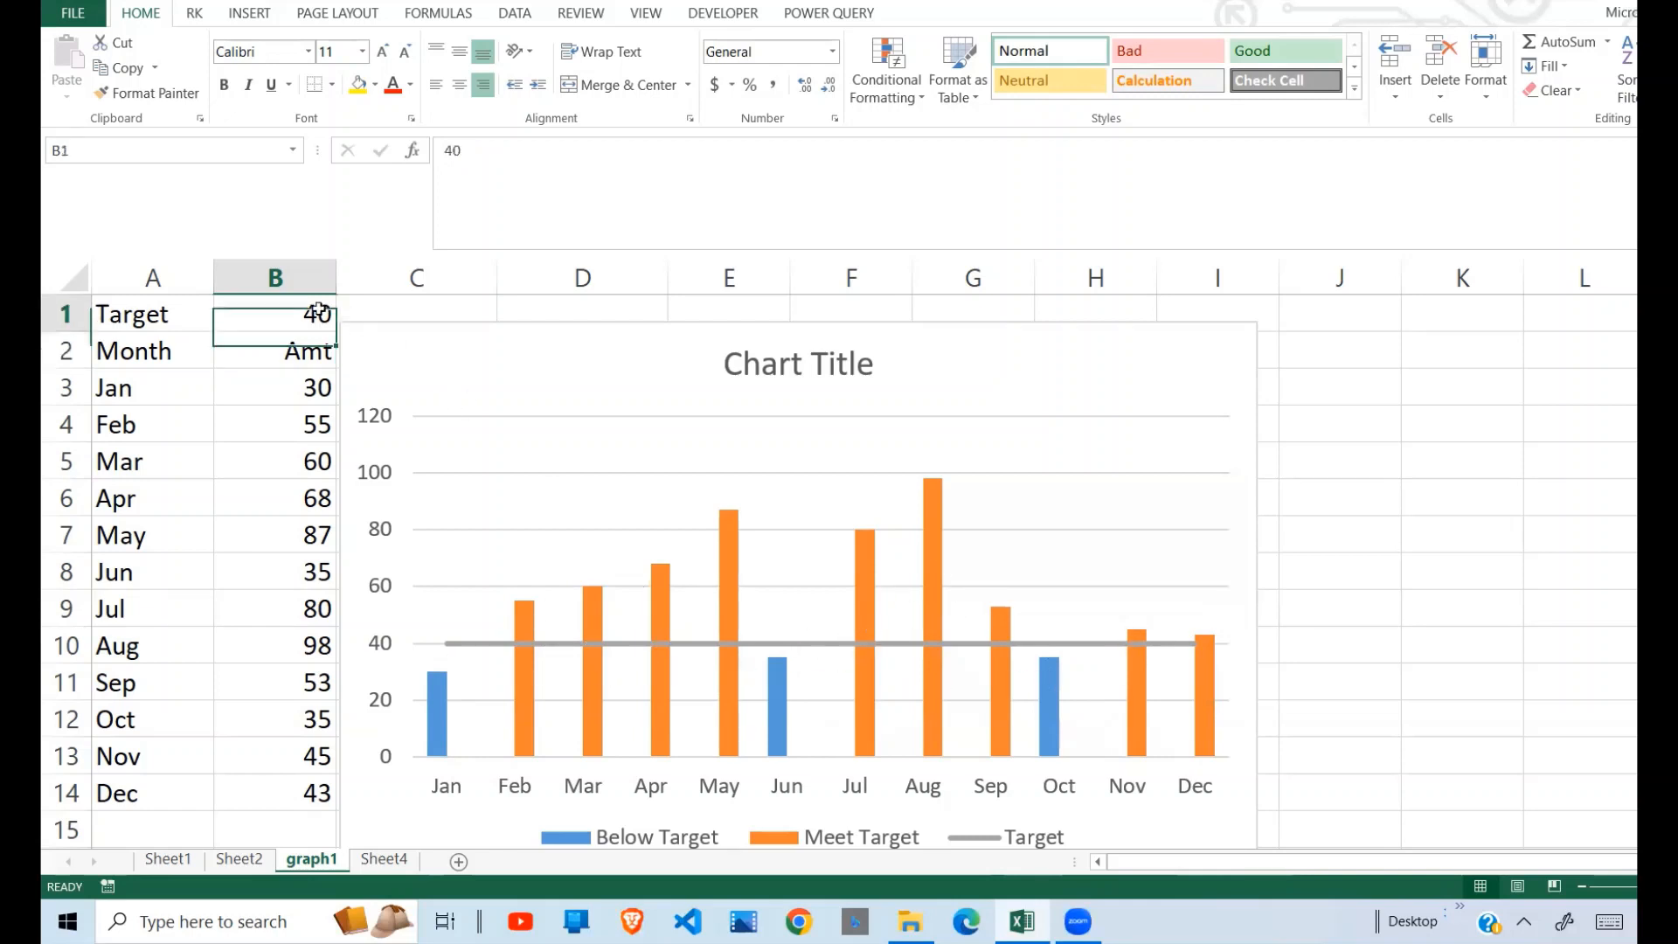
pyautogui.write('20')
pyautogui.press('Return')
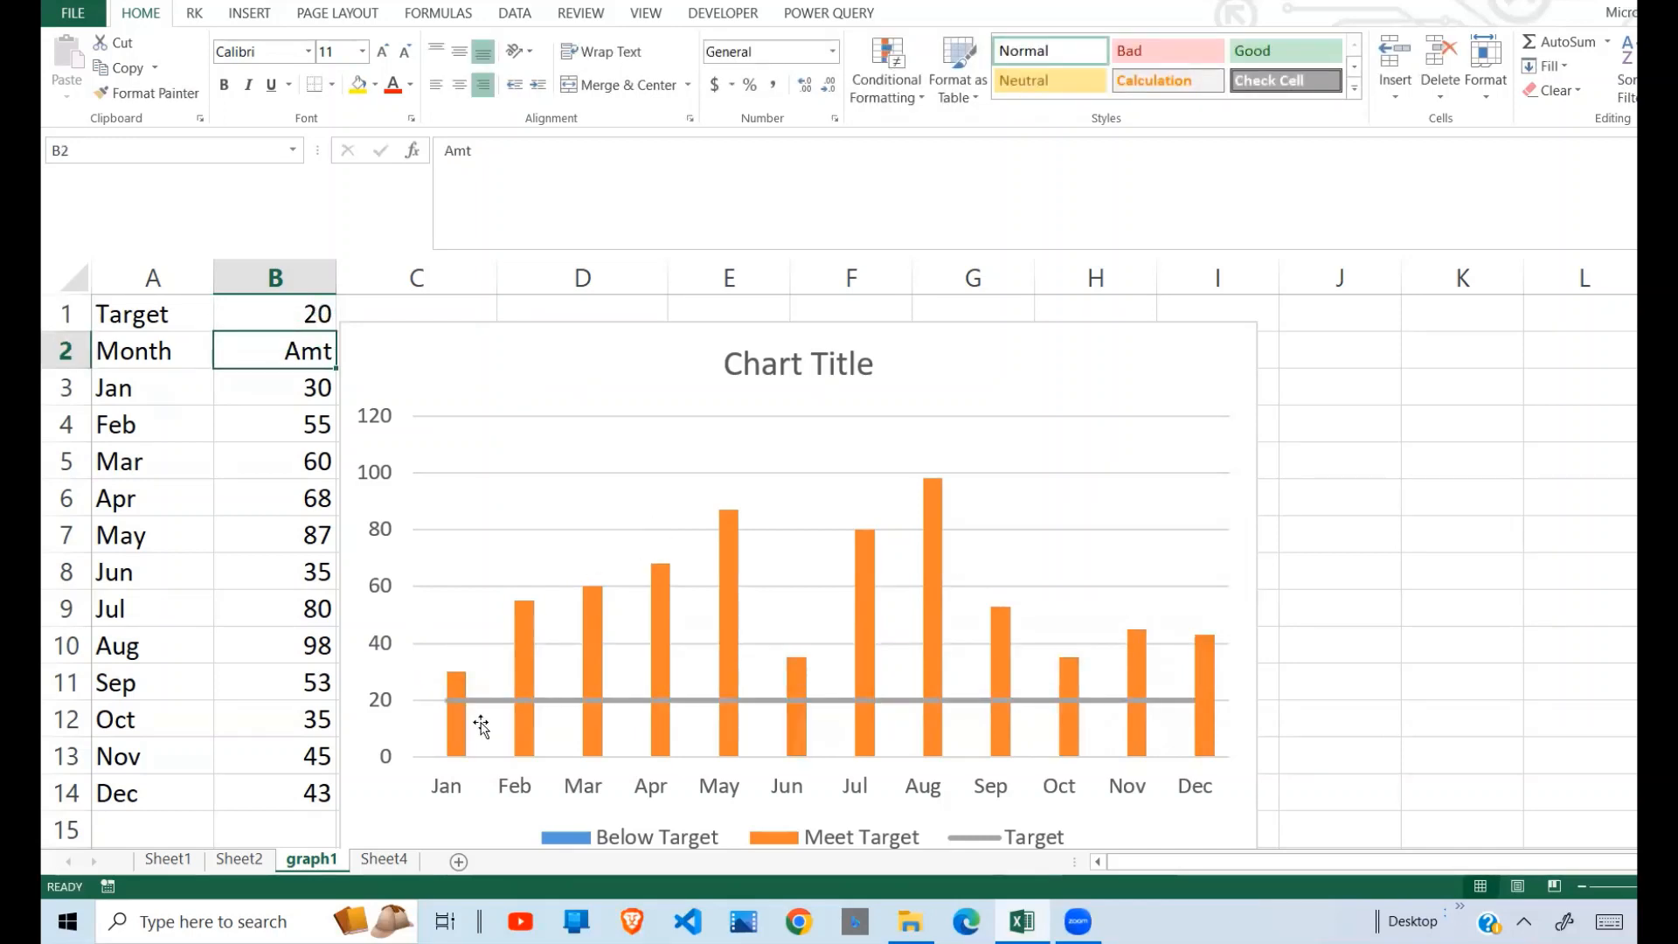
# Set the target in cell B1 to 70
pyautogui.click(300, 316)
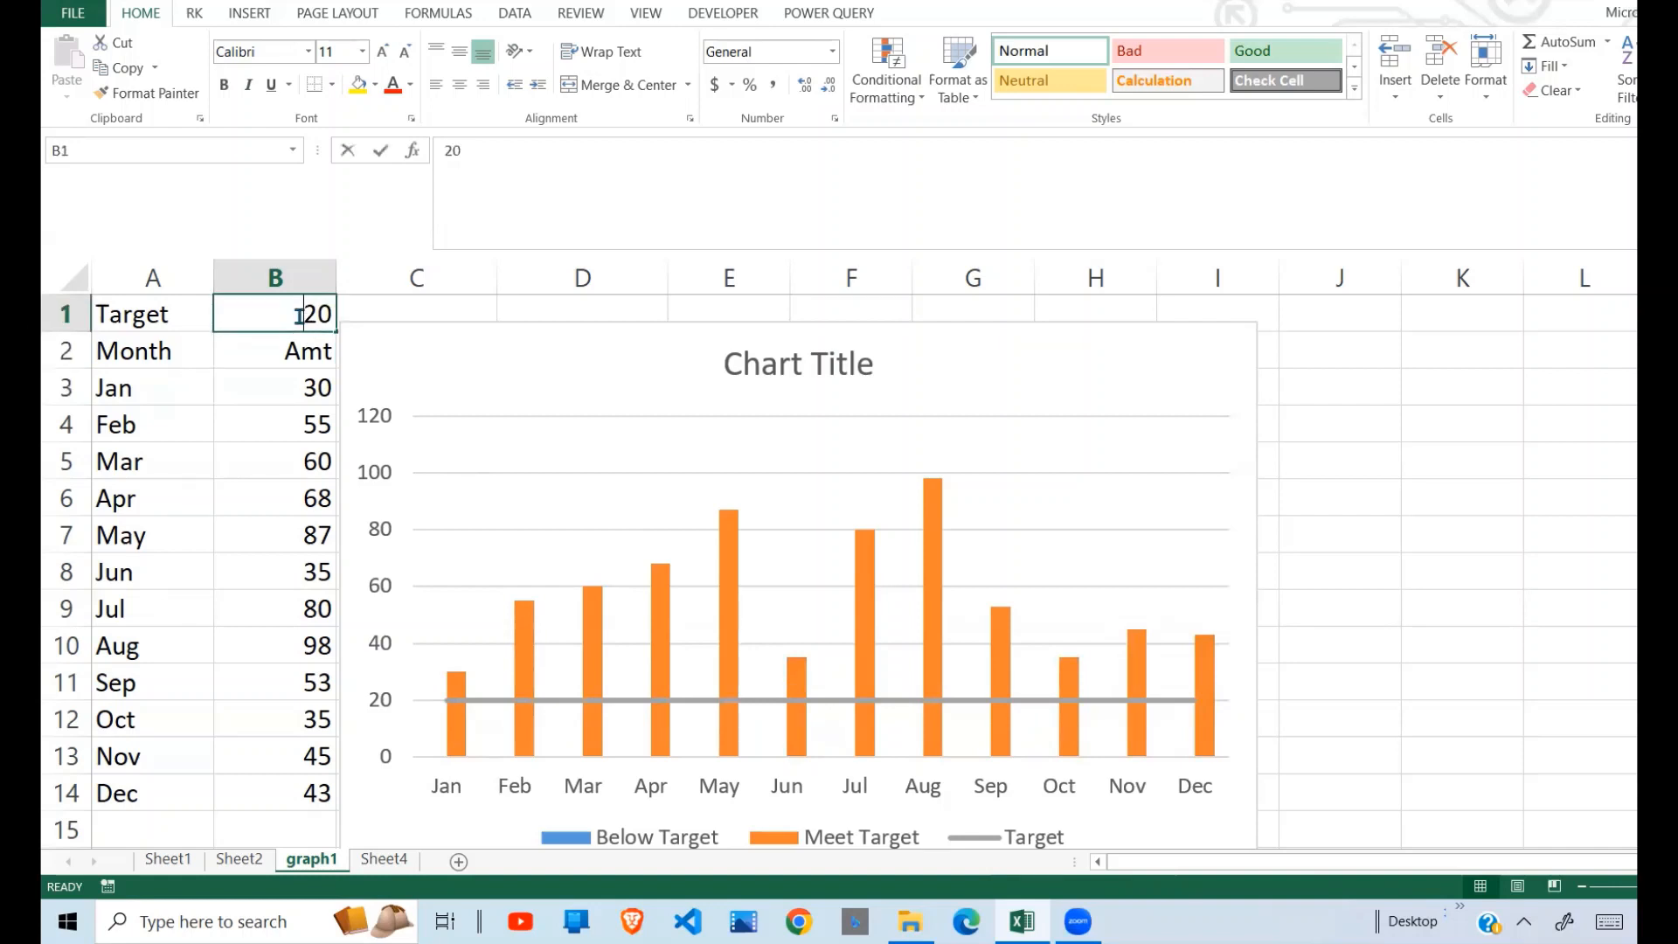
pyautogui.write('70')
pyautogui.press('Return')
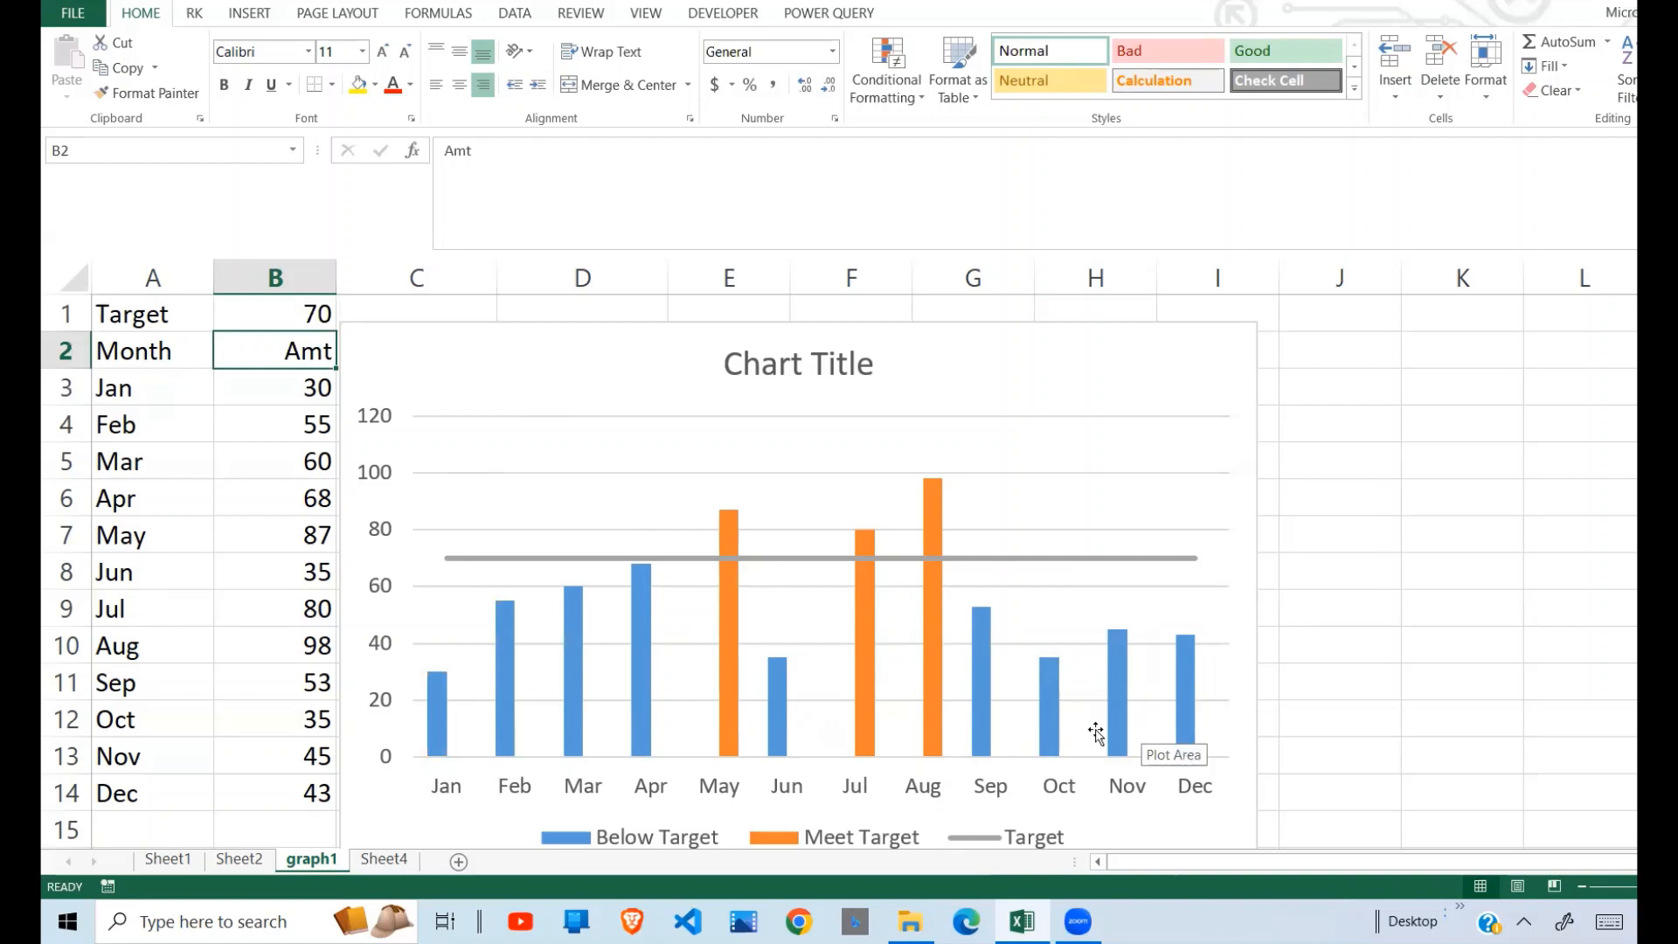
# Switch to Sheet4 with the target and monthly amounts that have no chart
pyautogui.click(384, 860)
pyautogui.click(365, 444)
pyautogui.click(158, 383)
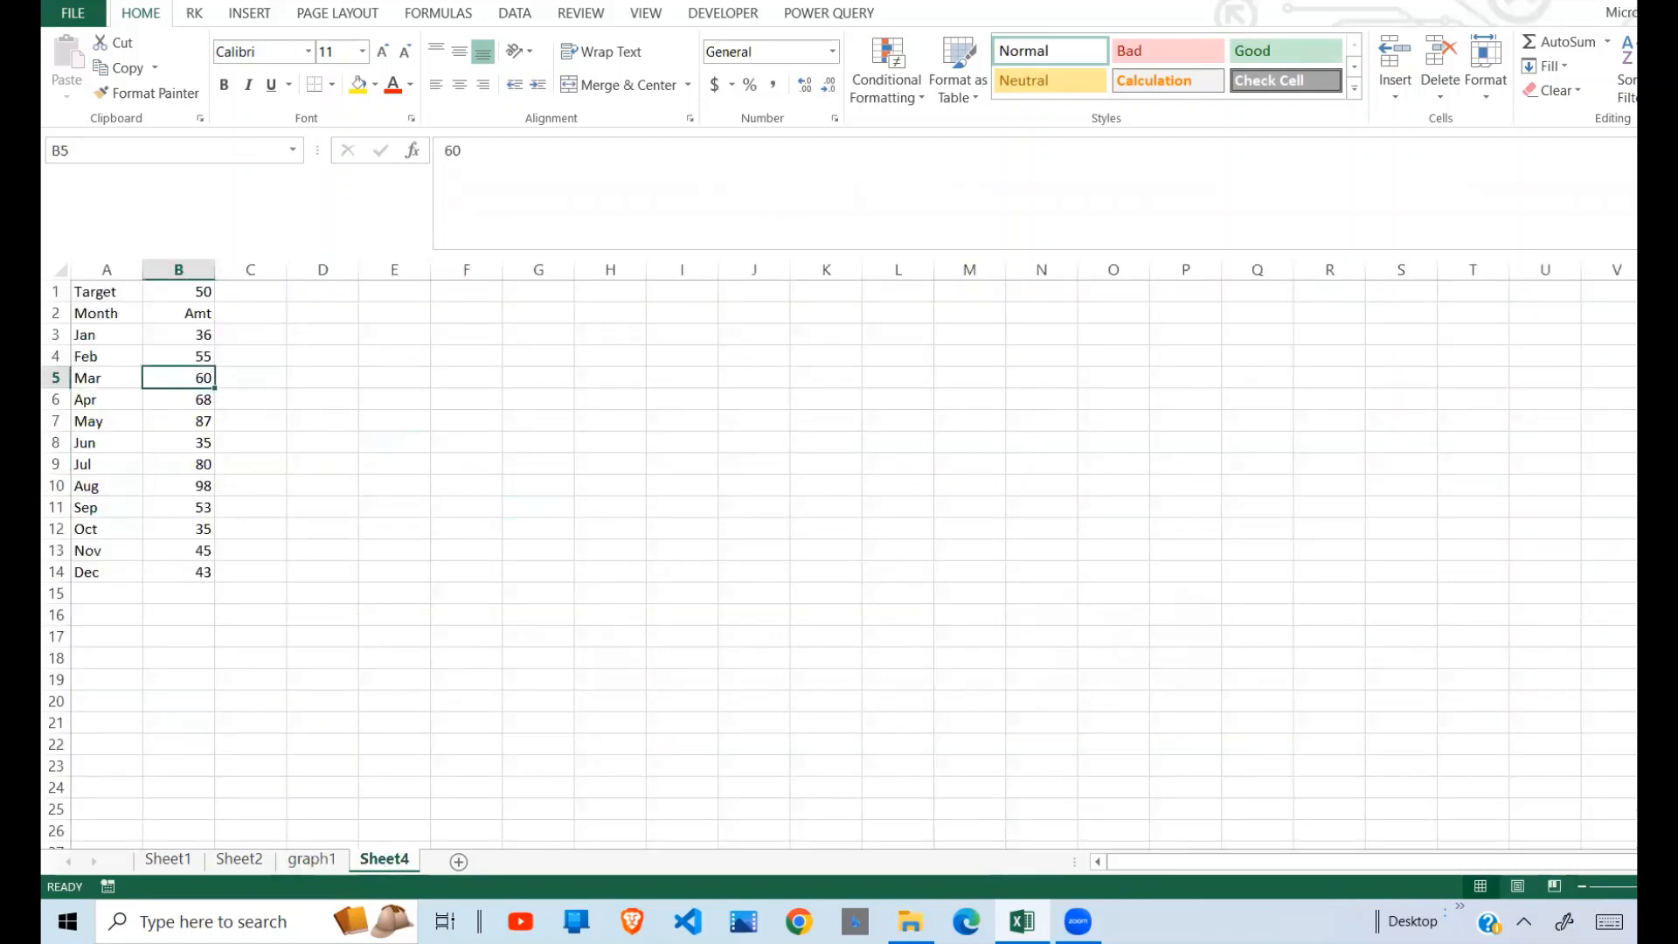
pyautogui.scroll(4, 839, 560)
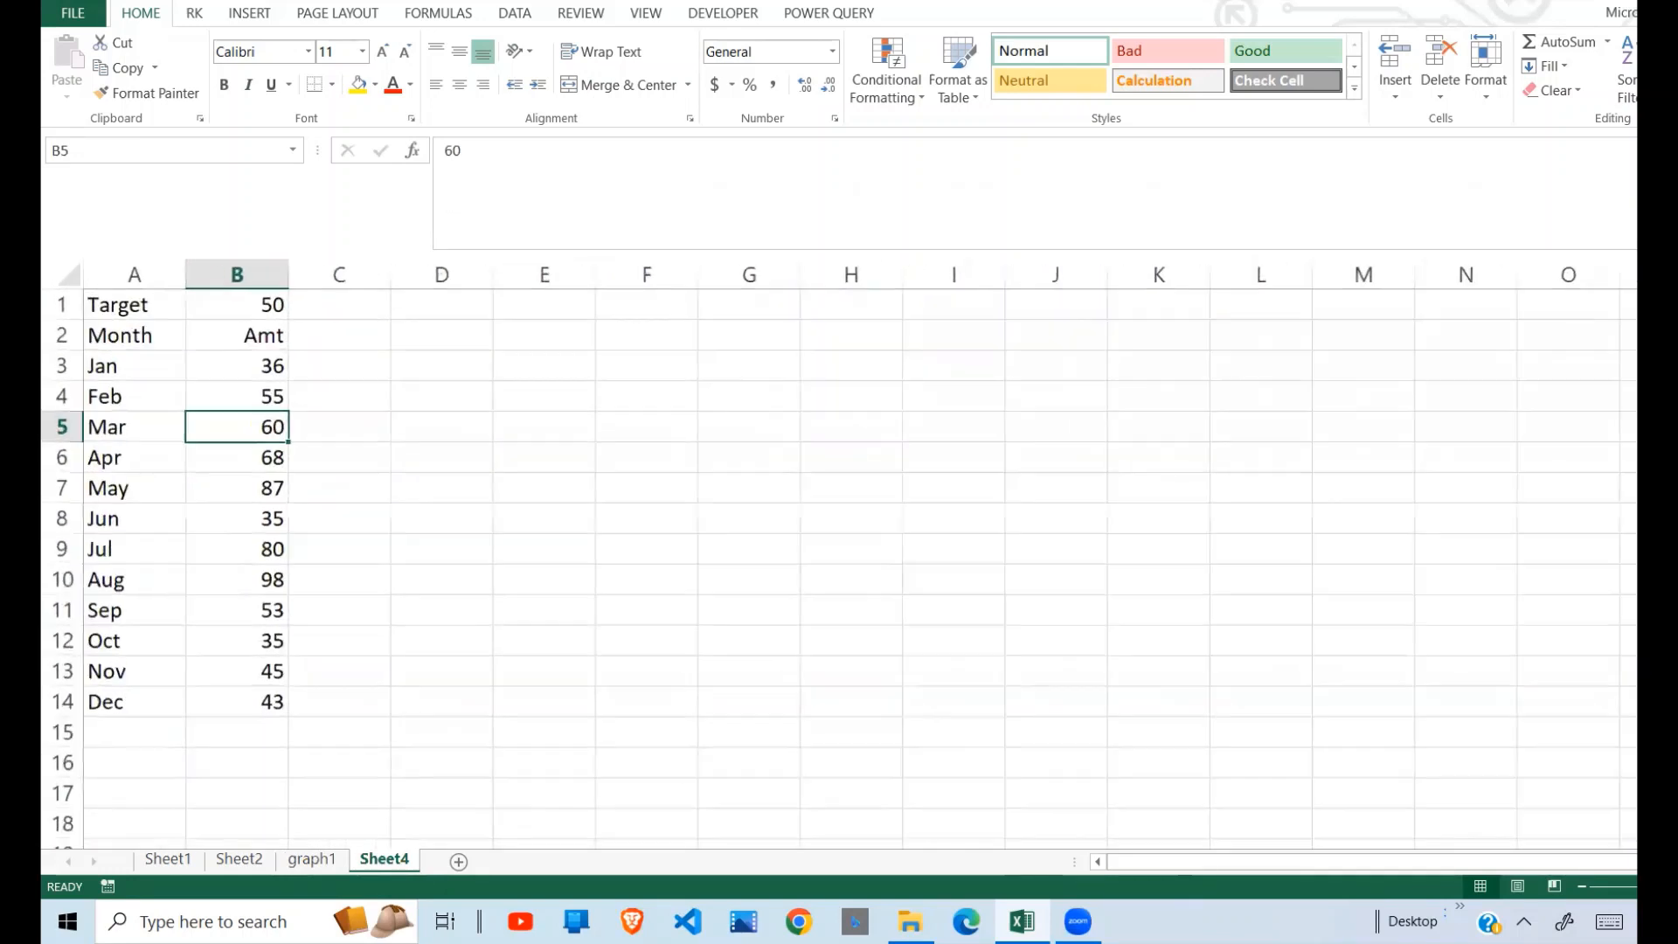
pyautogui.click(554, 683)
pyautogui.click(267, 276)
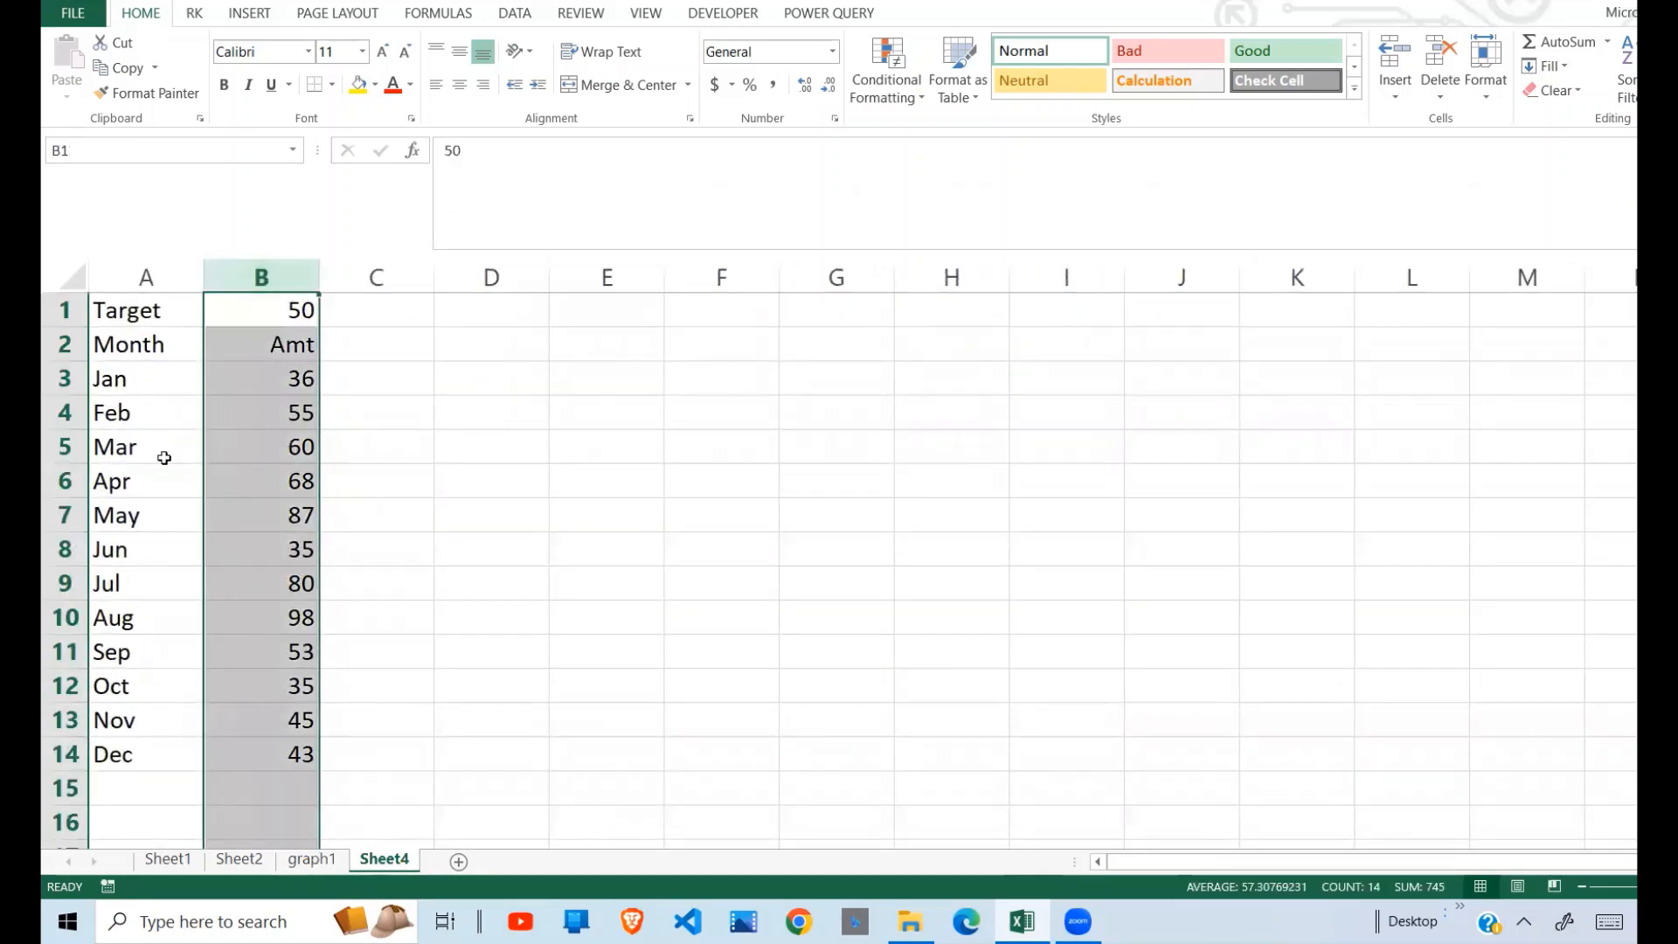
pyautogui.click(124, 369)
pyautogui.click(306, 418)
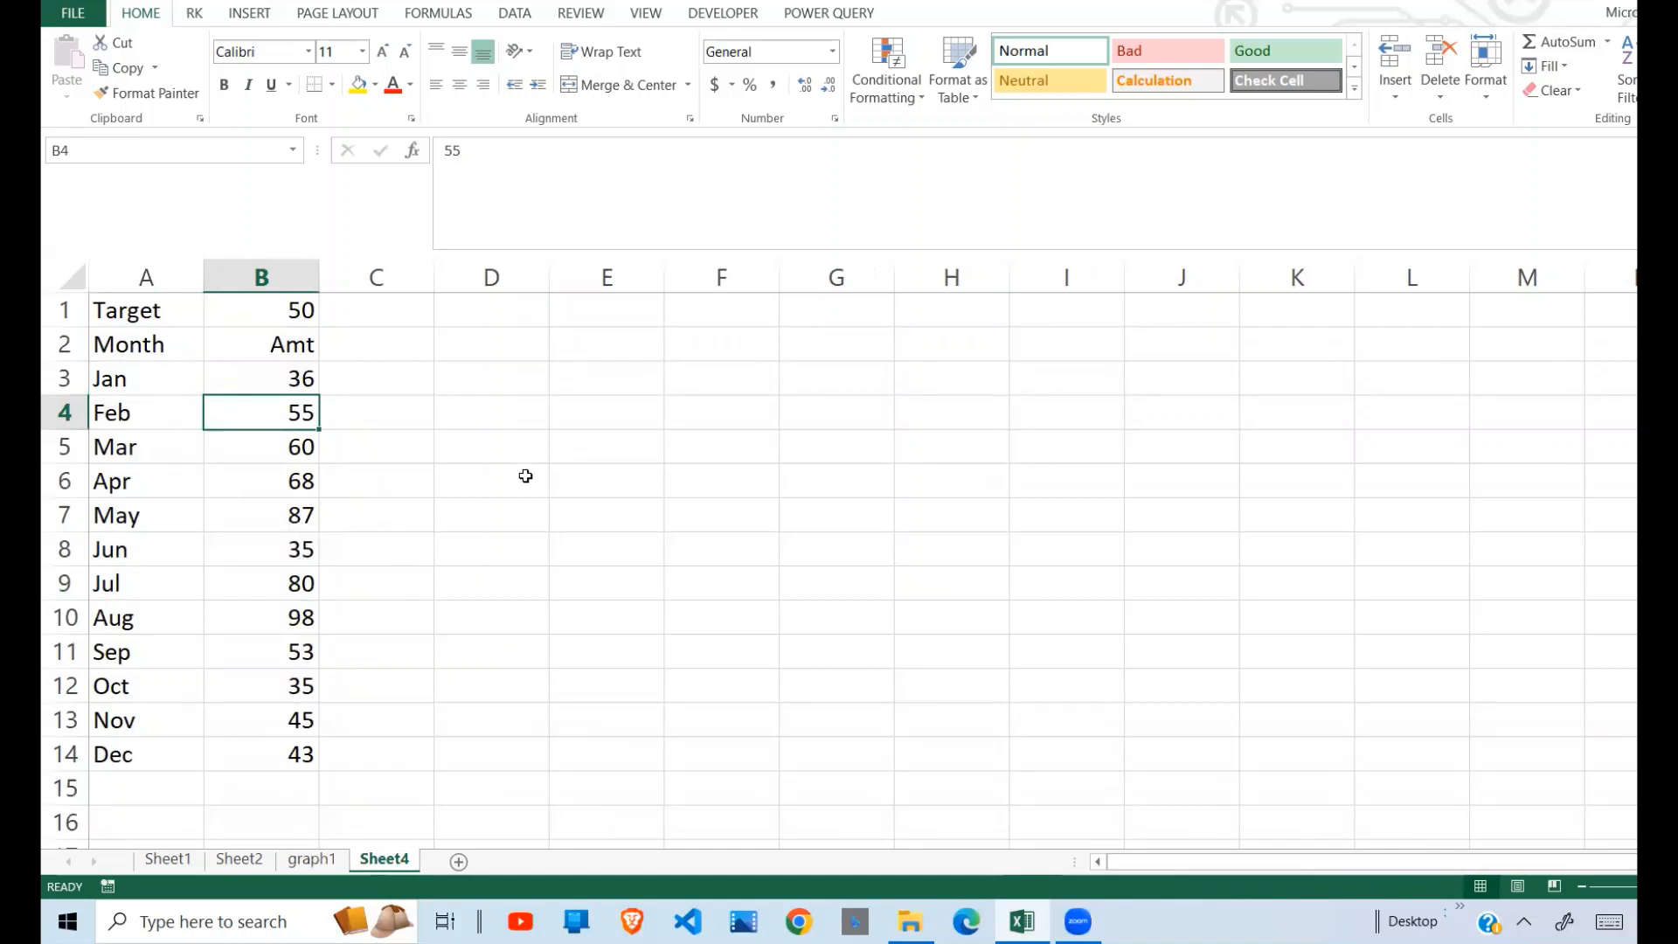
pyautogui.click(493, 425)
# Enter the column header "Below Target" in cell C2
pyautogui.click(406, 344)
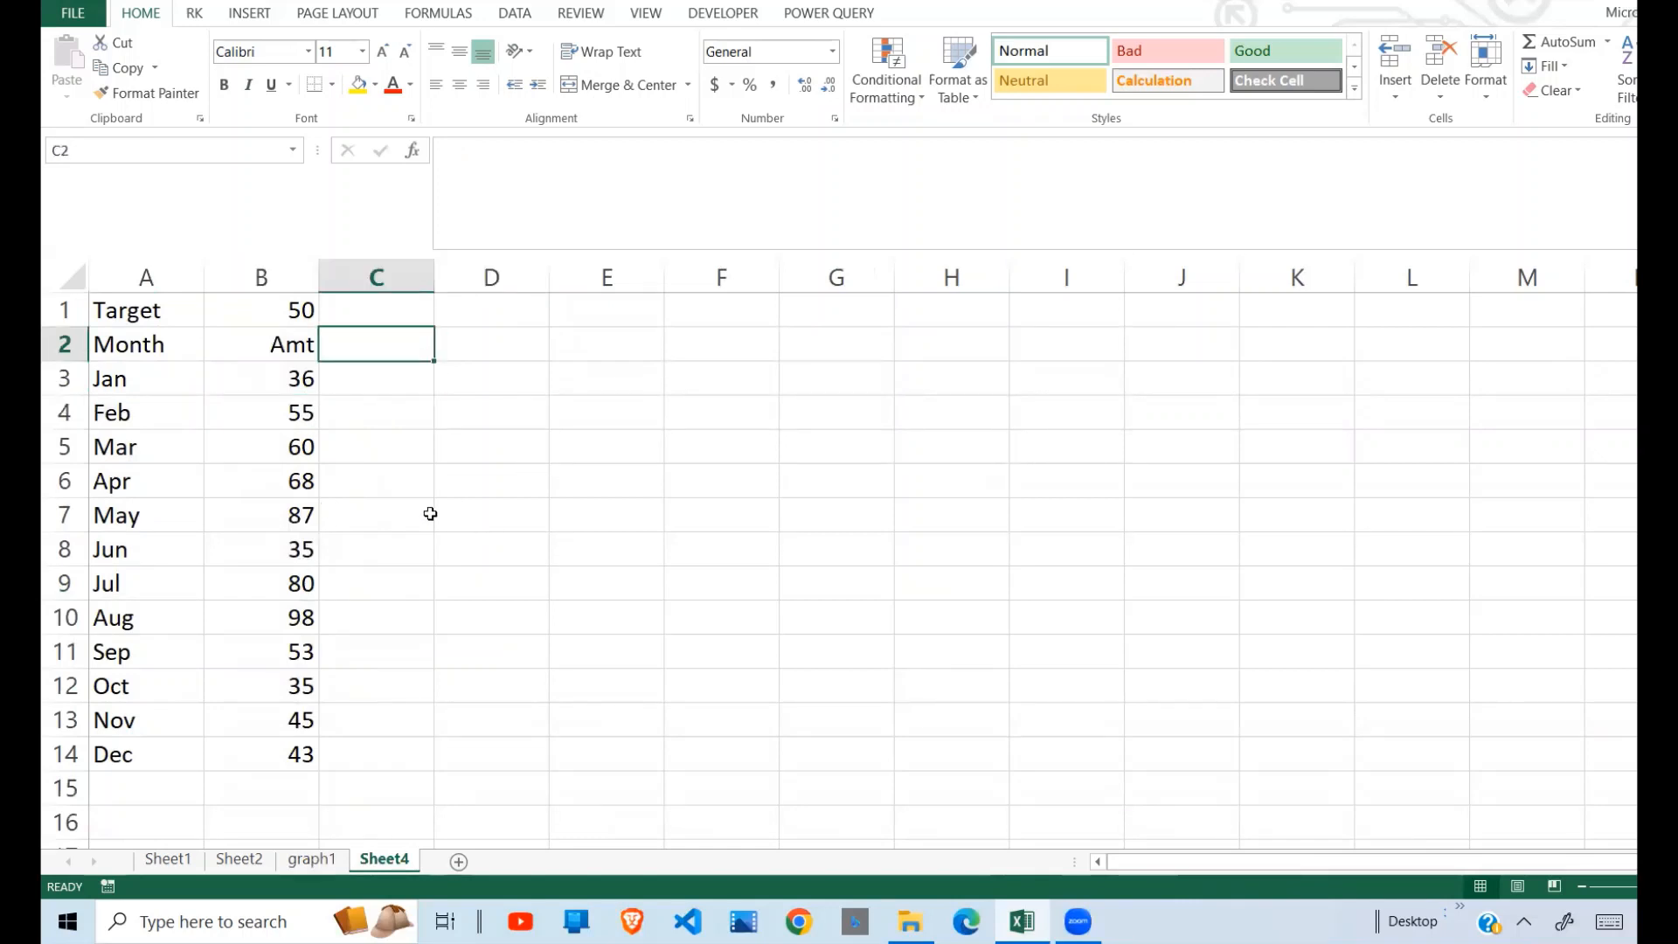
pyautogui.click(416, 452)
pyautogui.click(390, 345)
pyautogui.write('M')
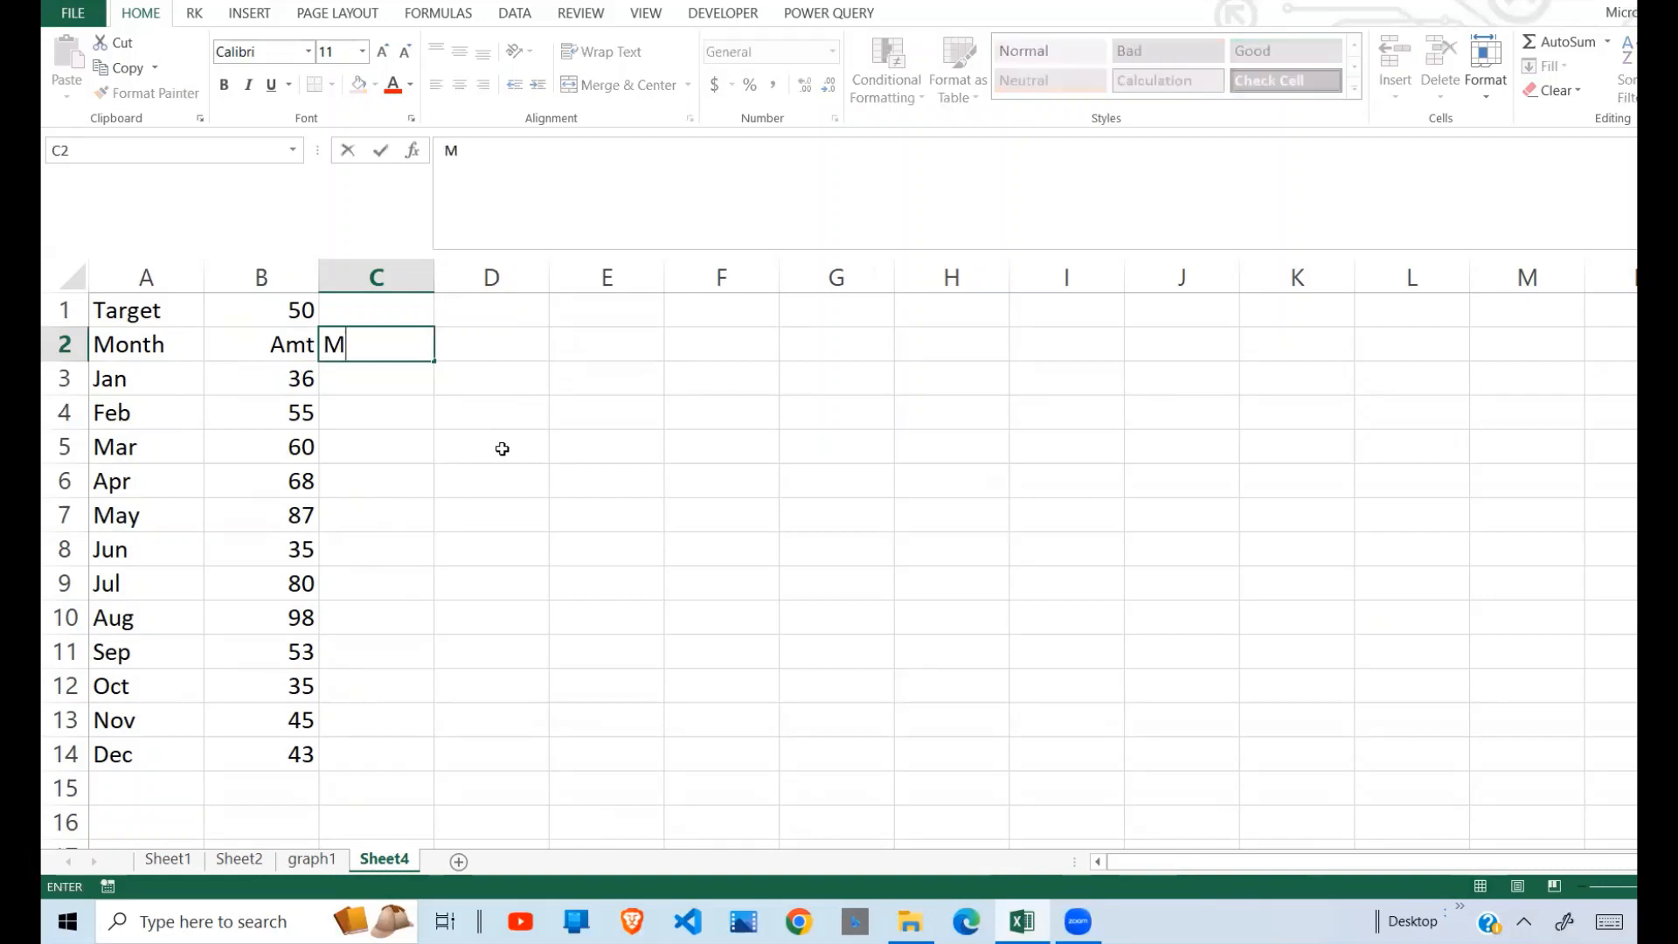
pyautogui.press('BackSpace')
pyautogui.write('Below Target')
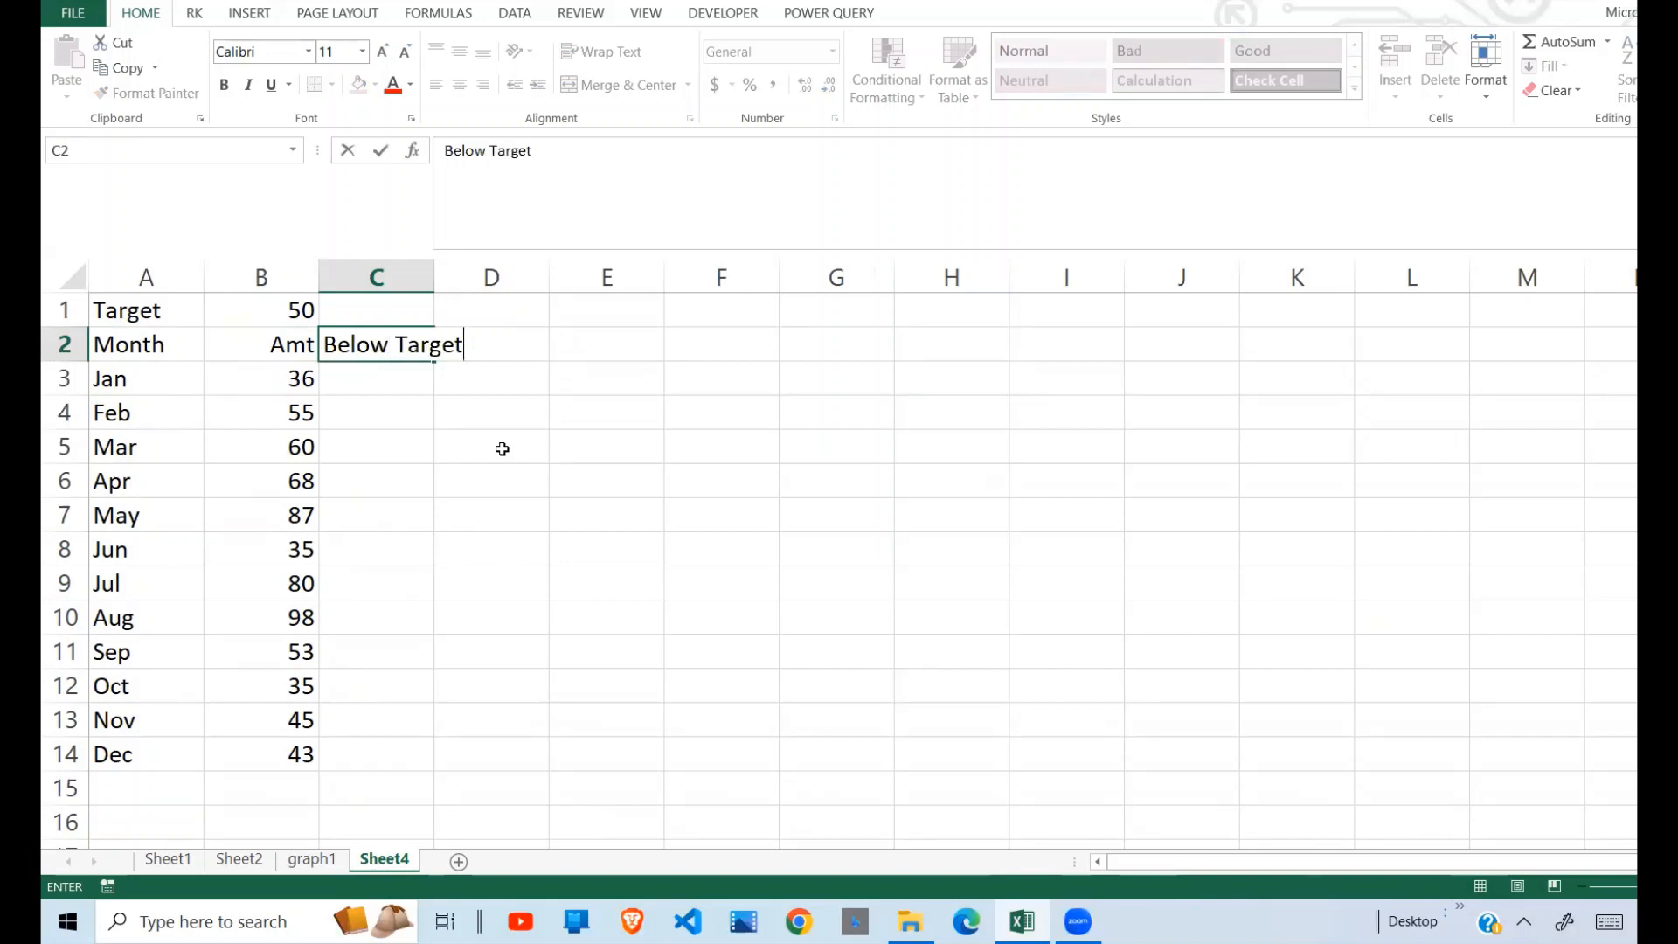
pyautogui.click(507, 455)
# Enter the column header "Meets Target" in cell D2
pyautogui.click(515, 379)
pyautogui.click(523, 354)
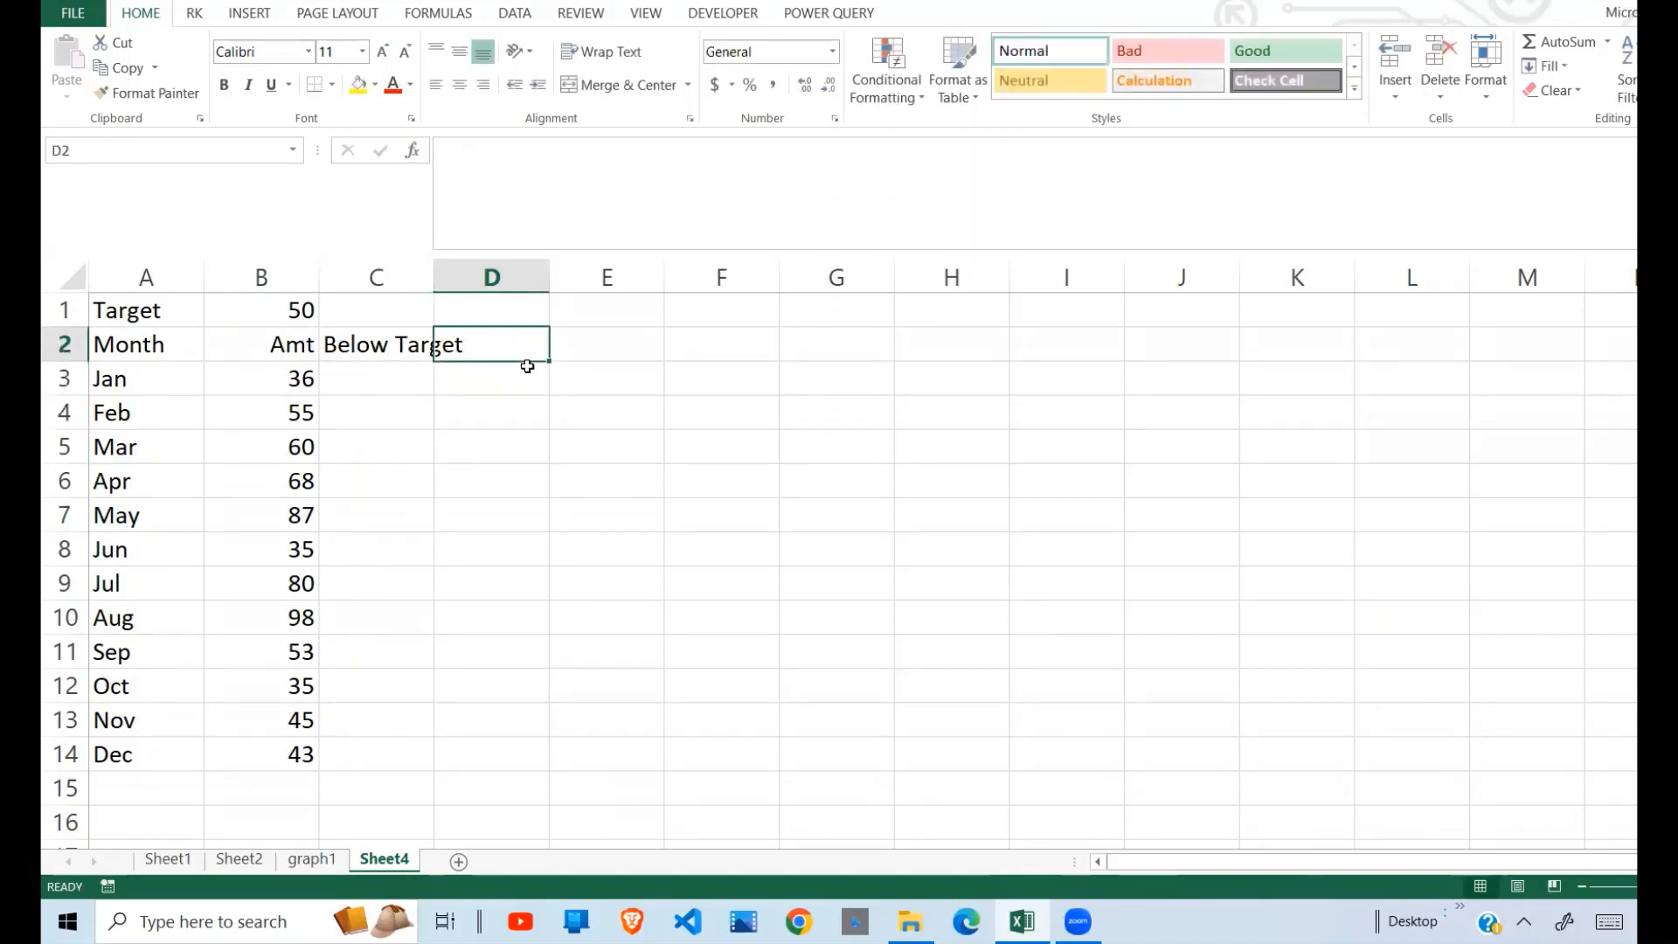
pyautogui.write('e')
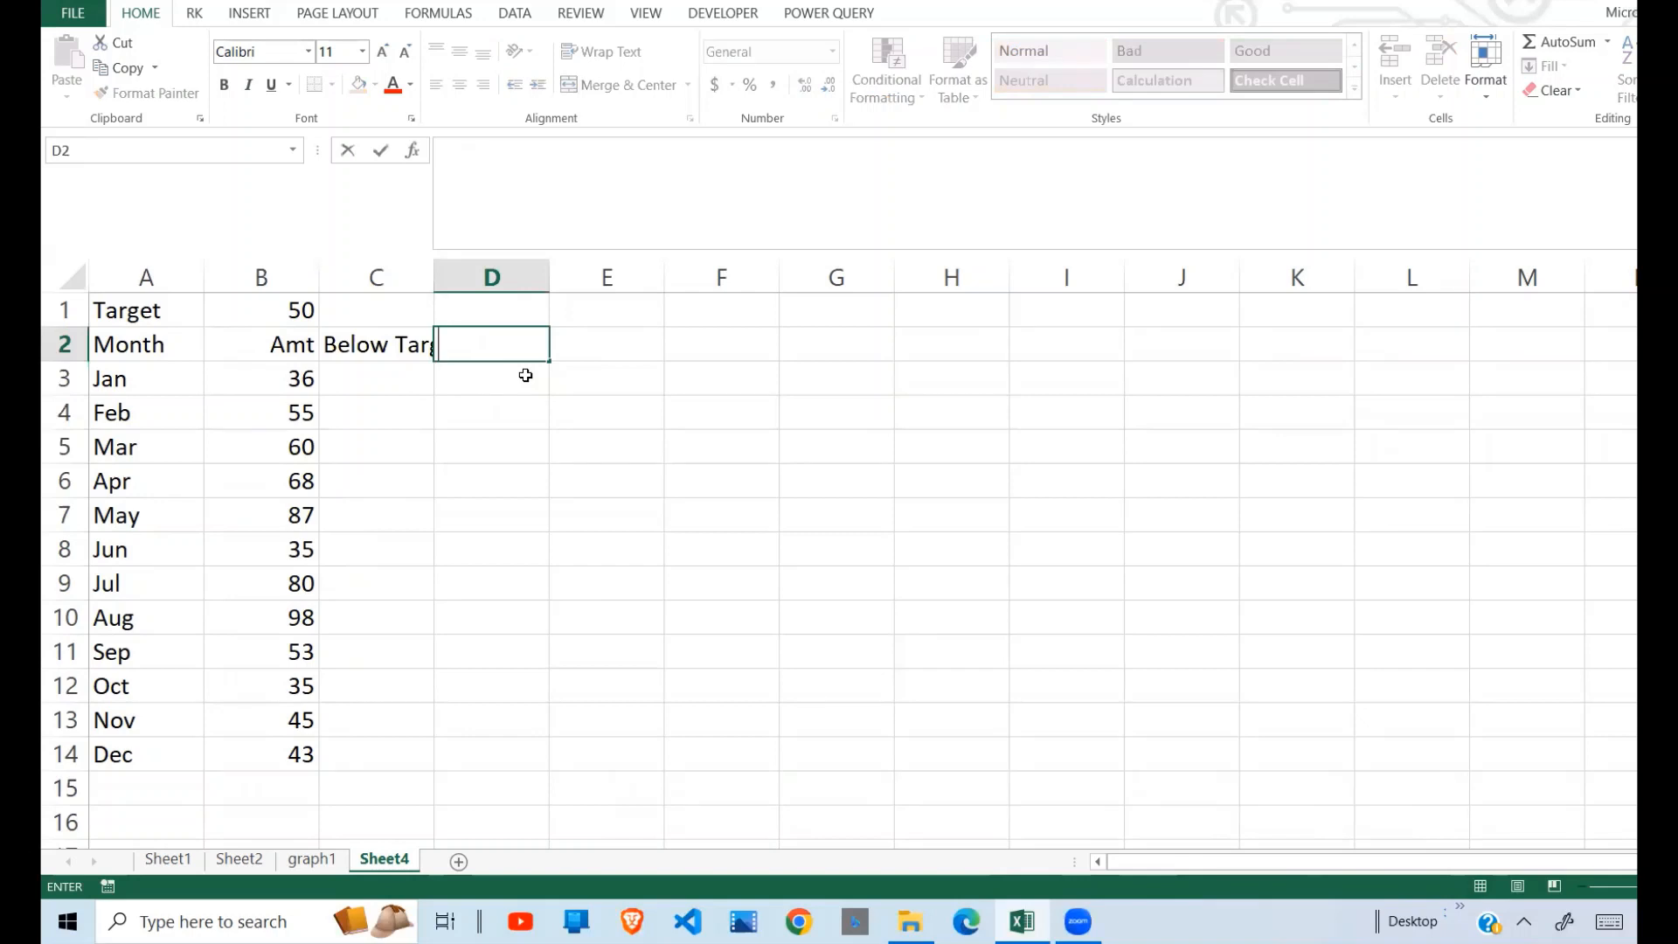
pyautogui.click(569, 540)
pyautogui.click(488, 335)
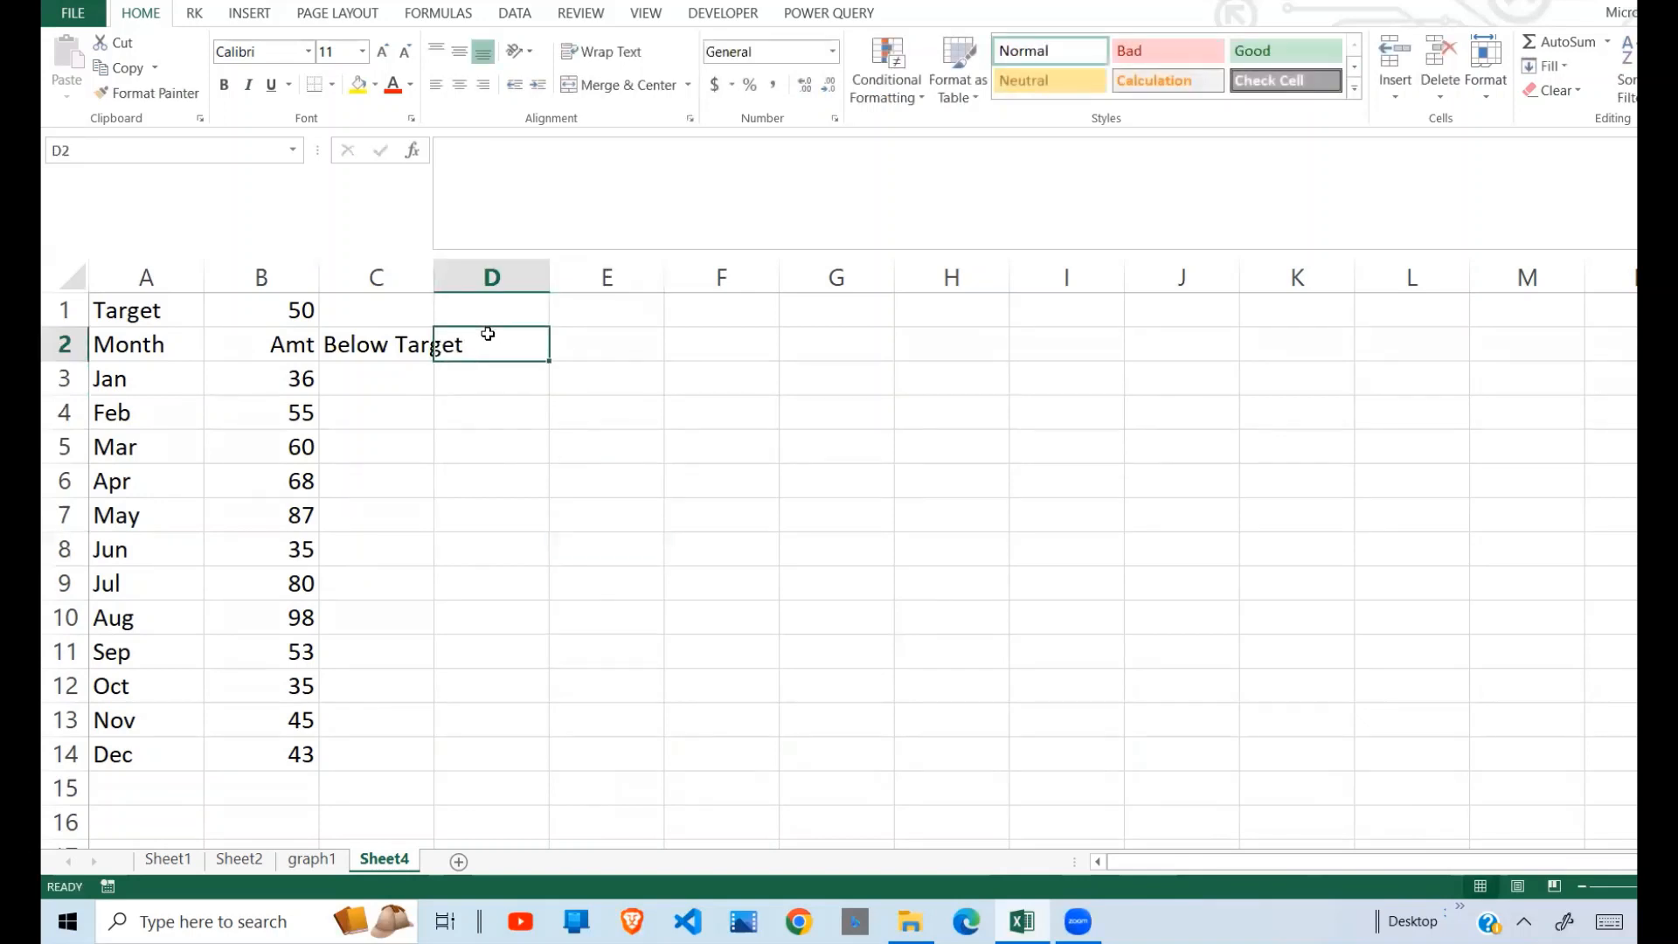
pyautogui.write('Meets TRa')
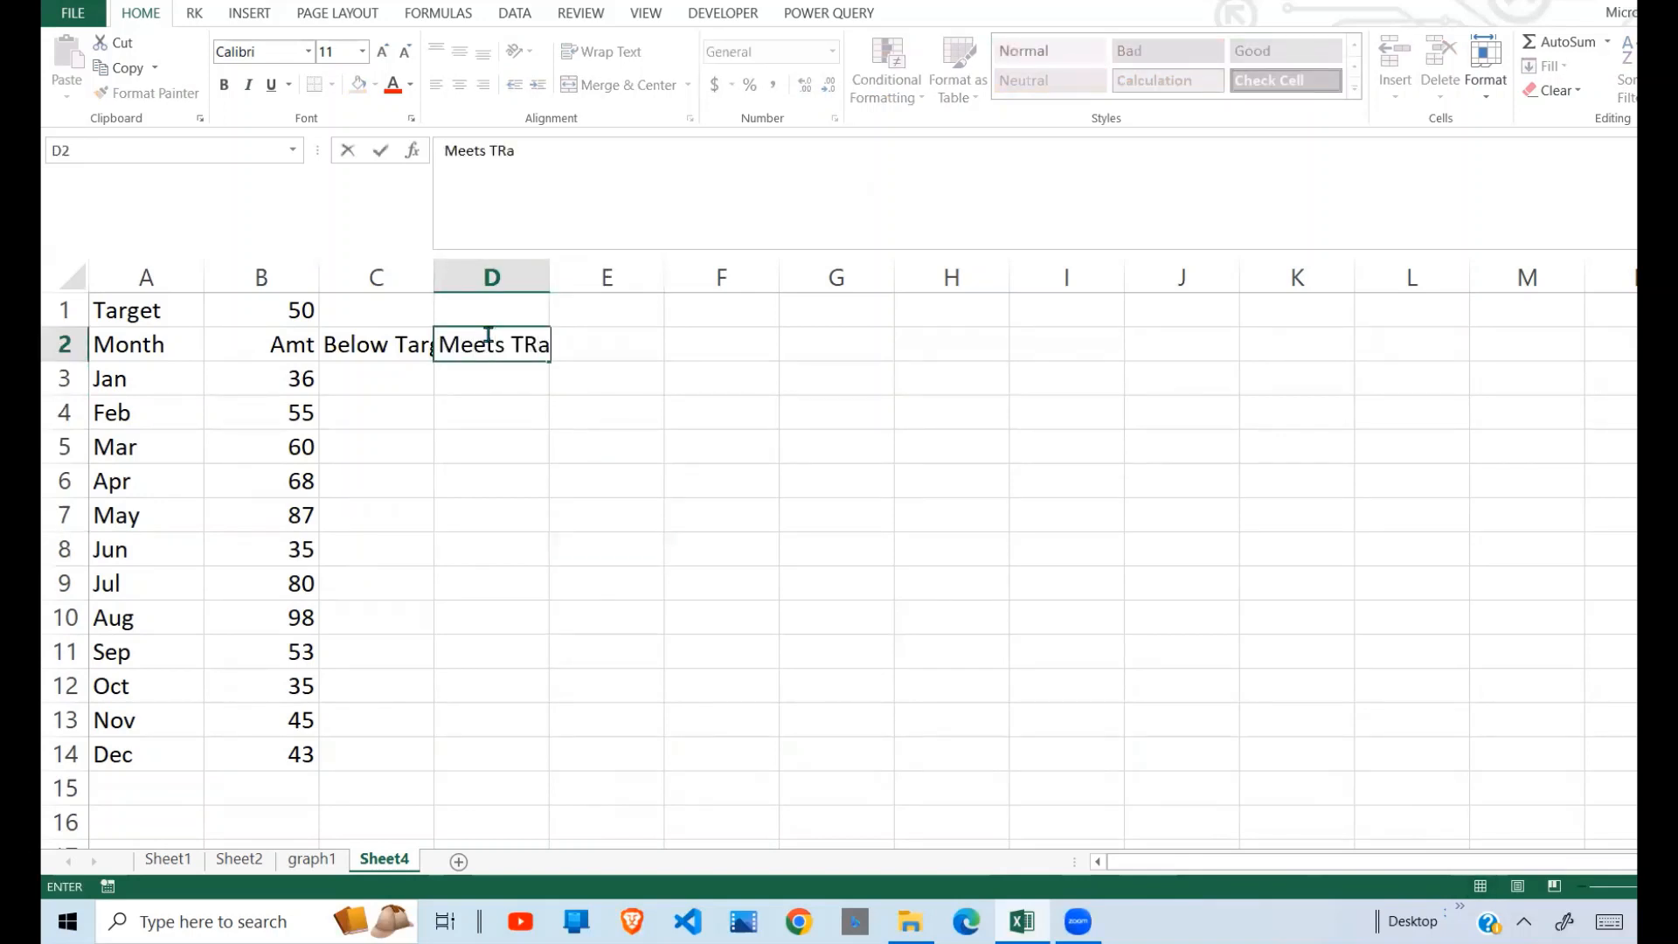
pyautogui.press('BackSpace')
pyautogui.press('BackSpace')
pyautogui.write('arget')
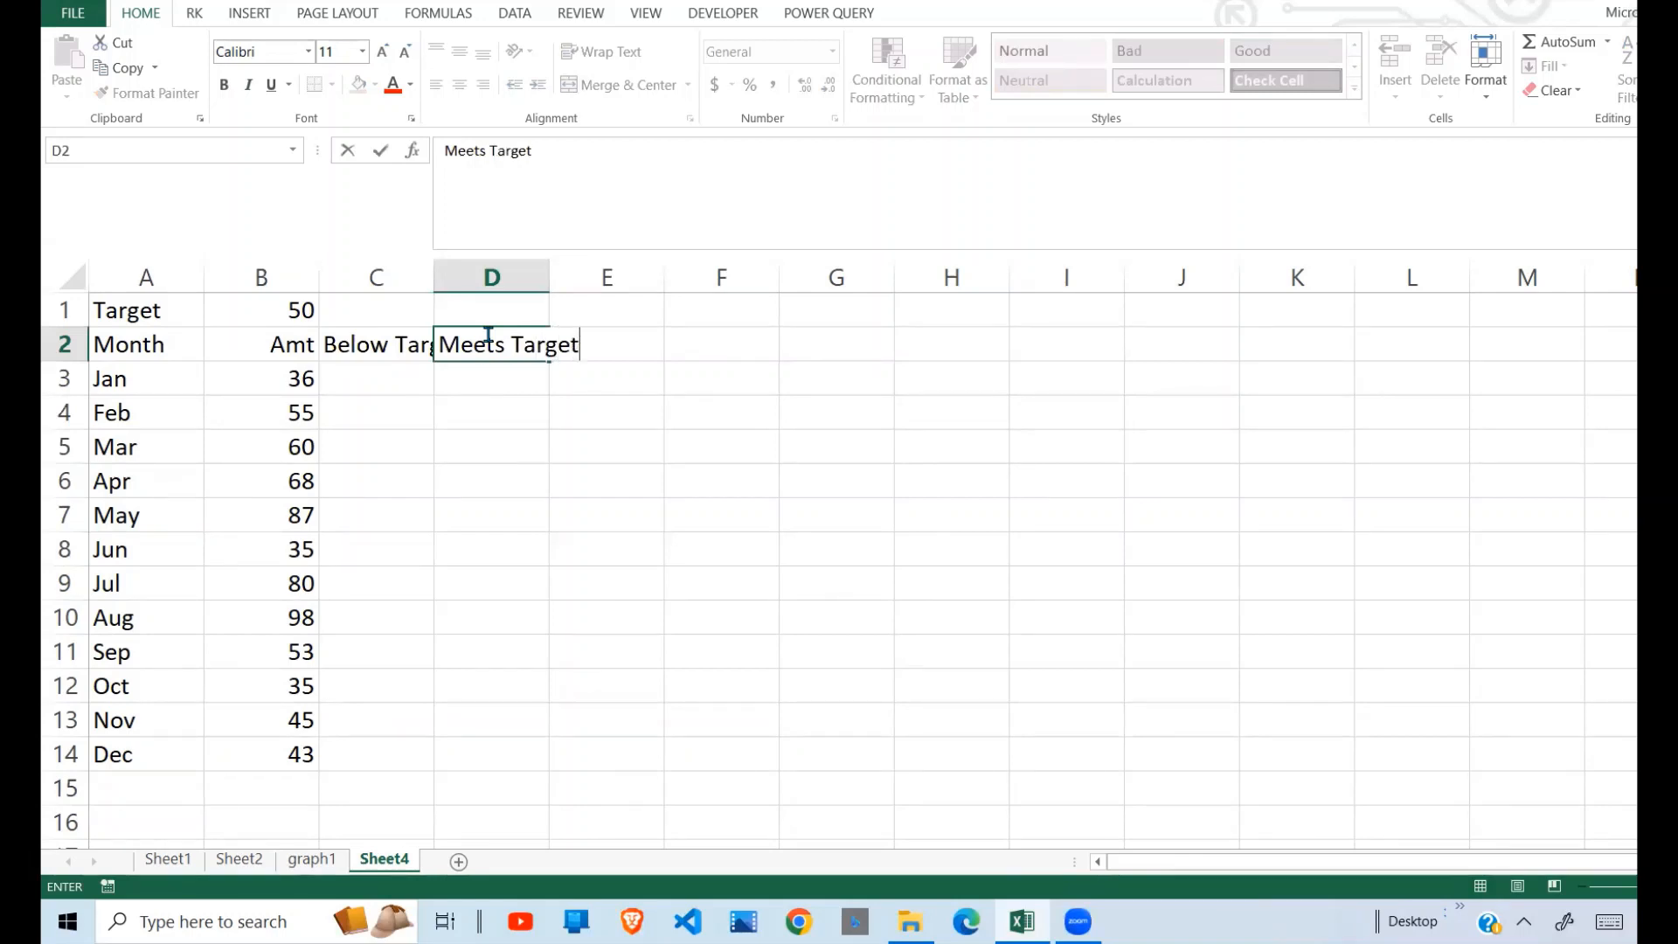
pyautogui.click(618, 408)
# Enter the column header "Target" in cell E2
pyautogui.click(645, 323)
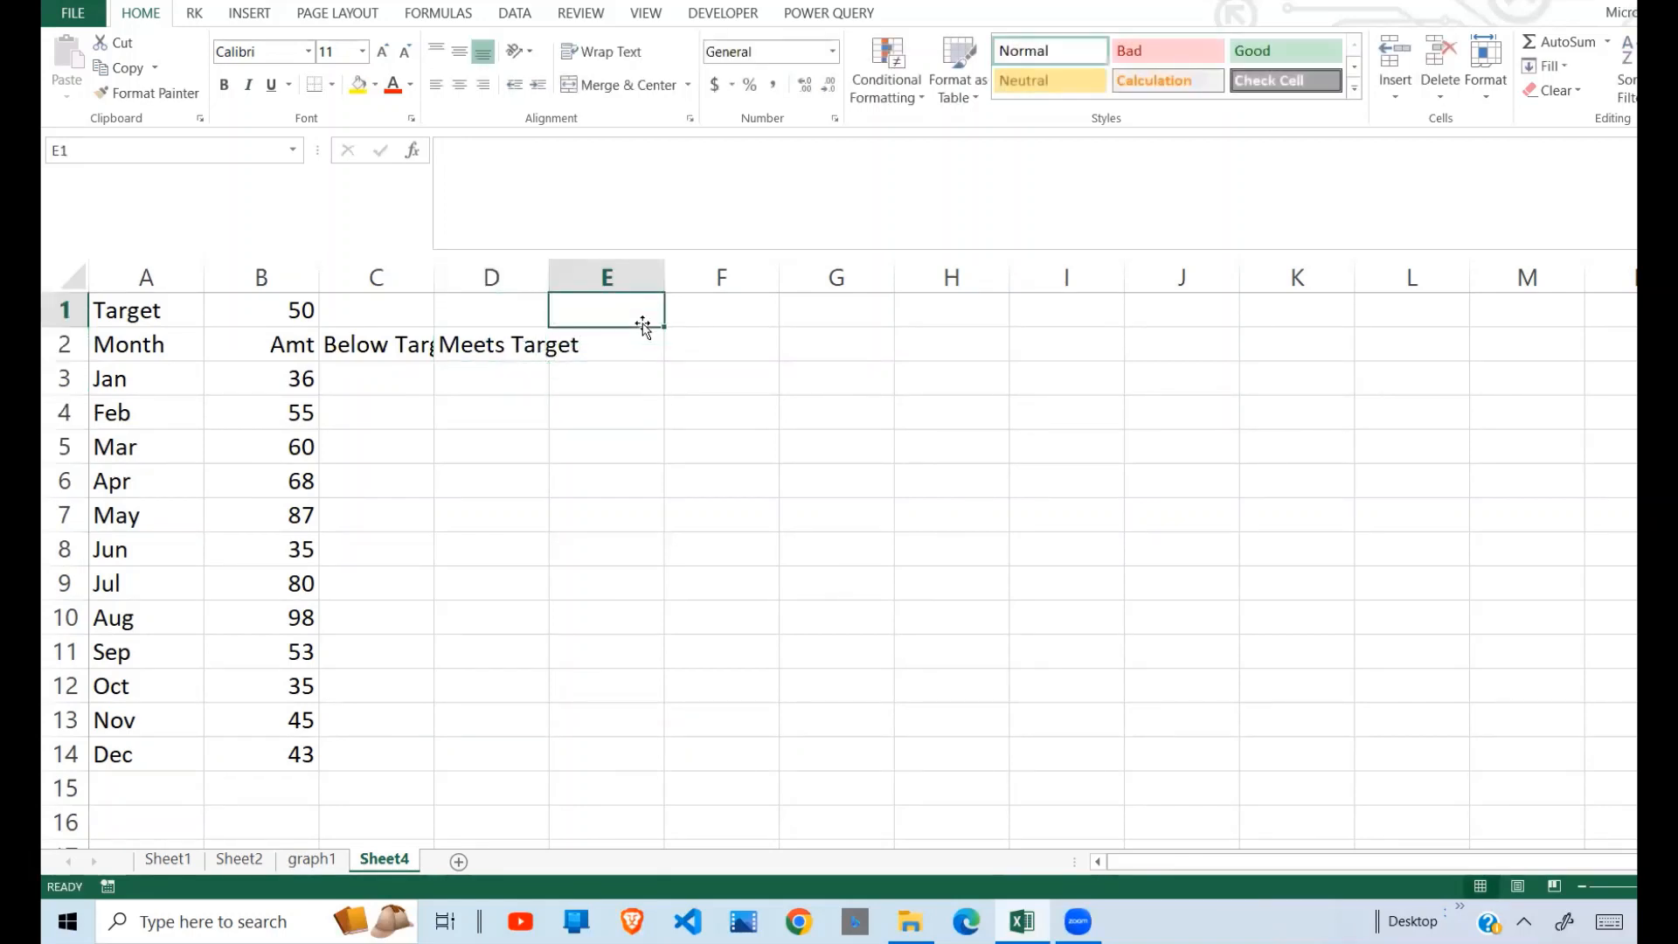
pyautogui.click(641, 335)
pyautogui.write('Target')
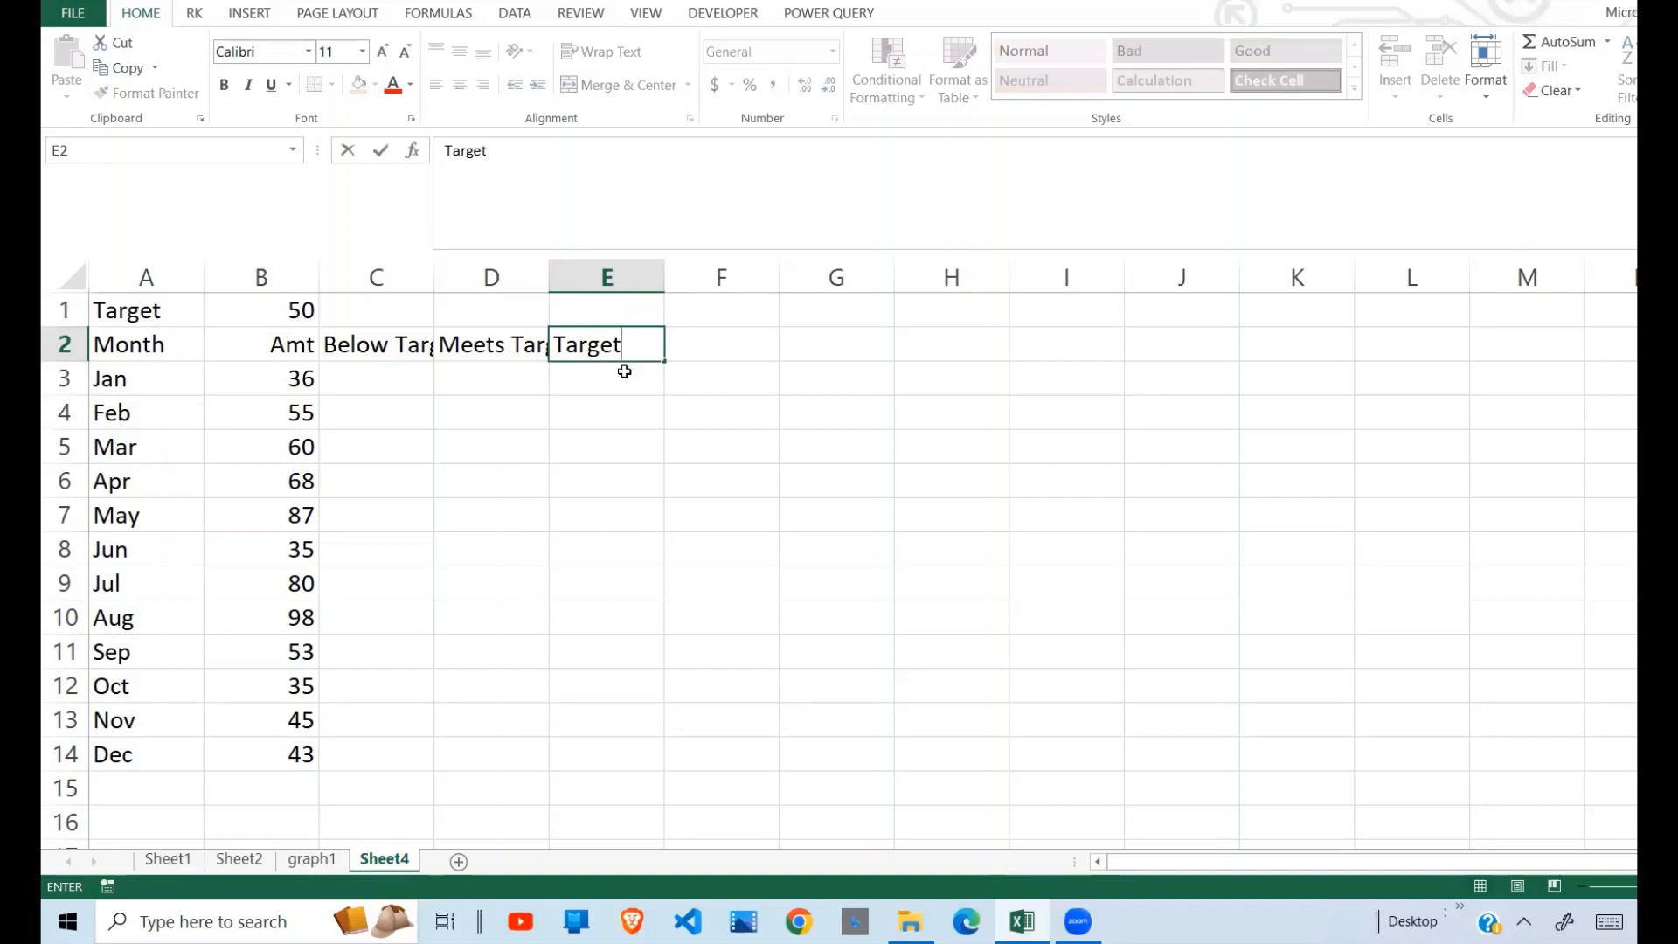
pyautogui.press('Return')
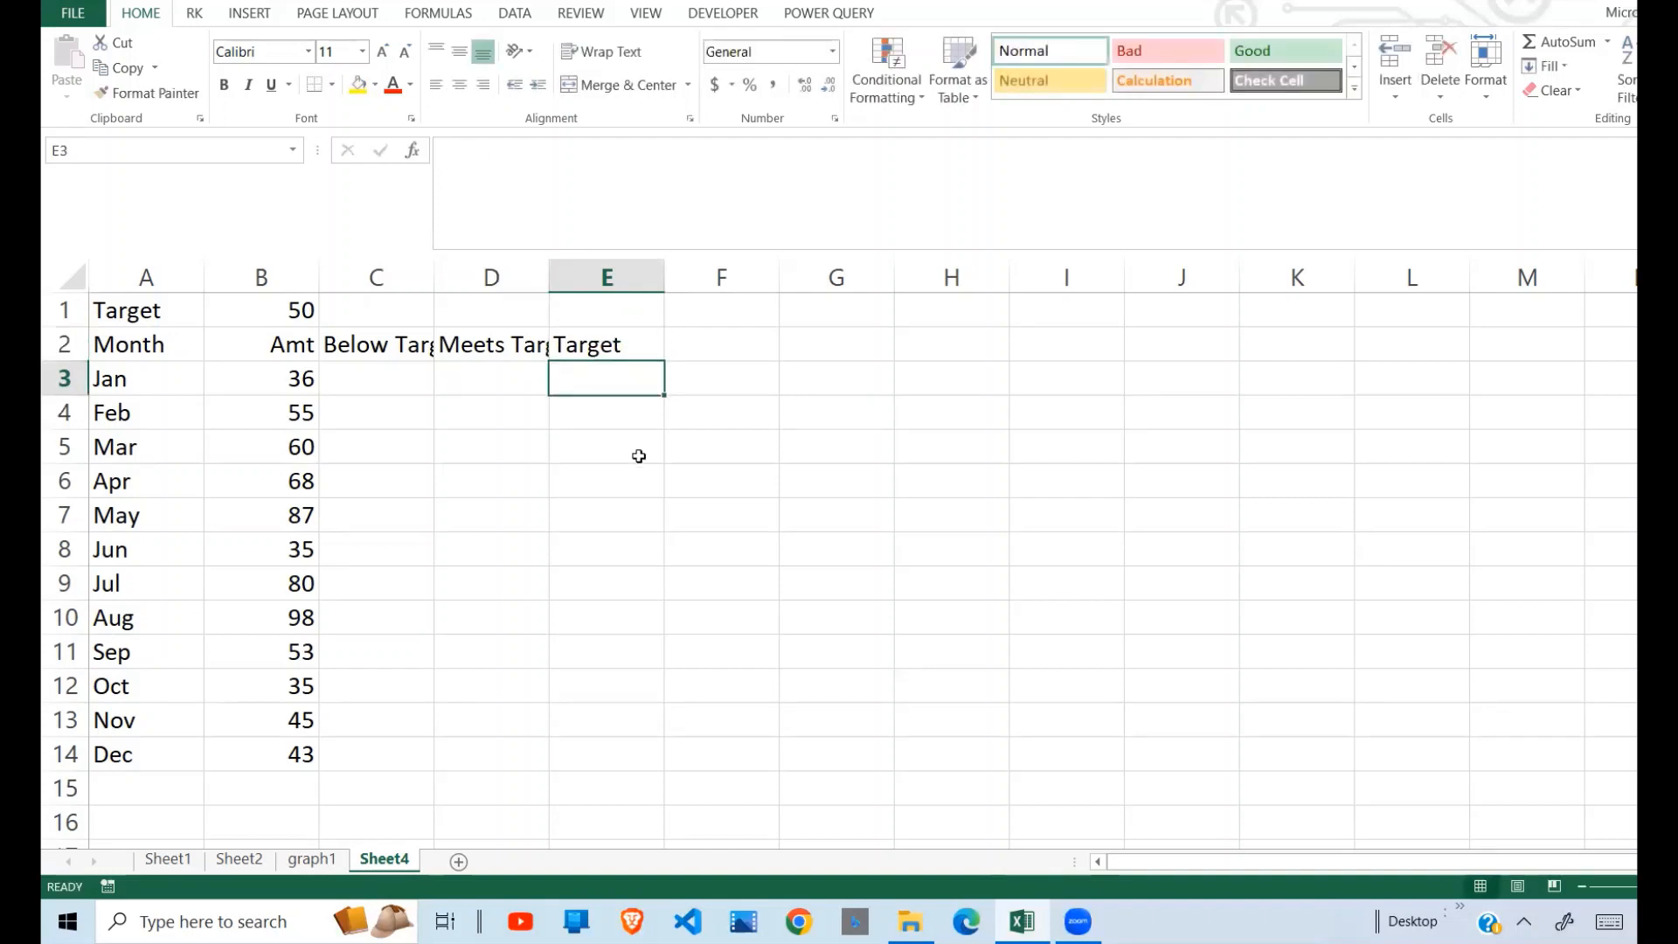
# Enter the formula =$B$1 in cell E3 as an absolute reference to the target value
pyautogui.write('=')
pyautogui.click(306, 310)
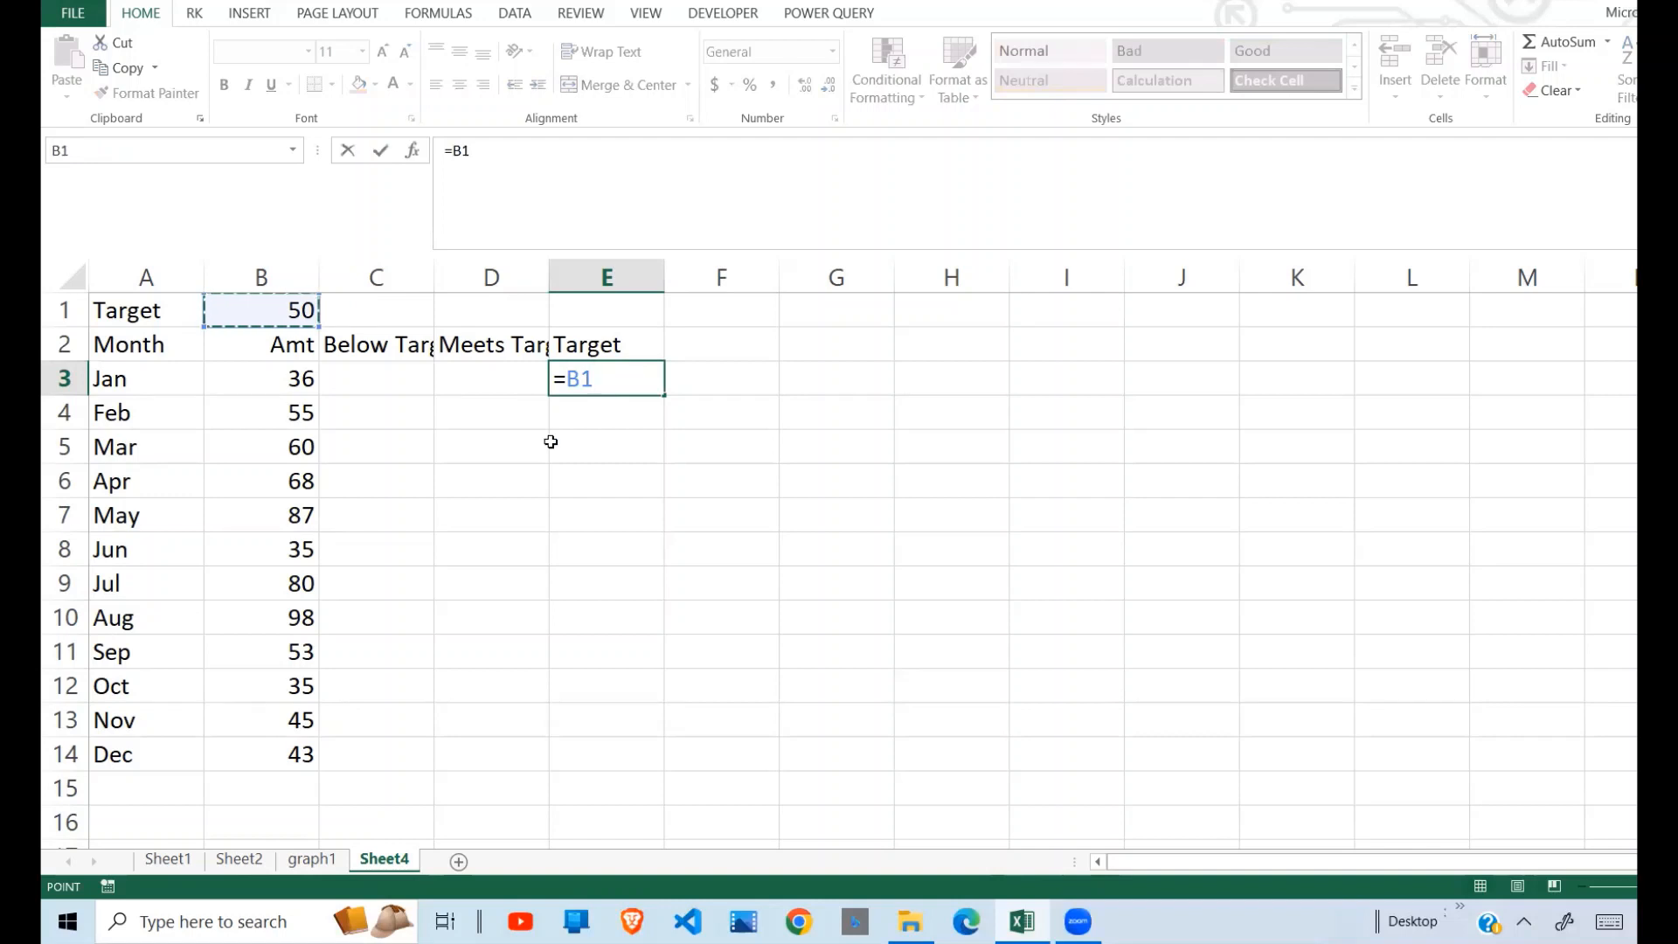
pyautogui.press('F4')
pyautogui.press('Return')
# Fill the target formula from E3 down through E14 for all months
pyautogui.press('Up')
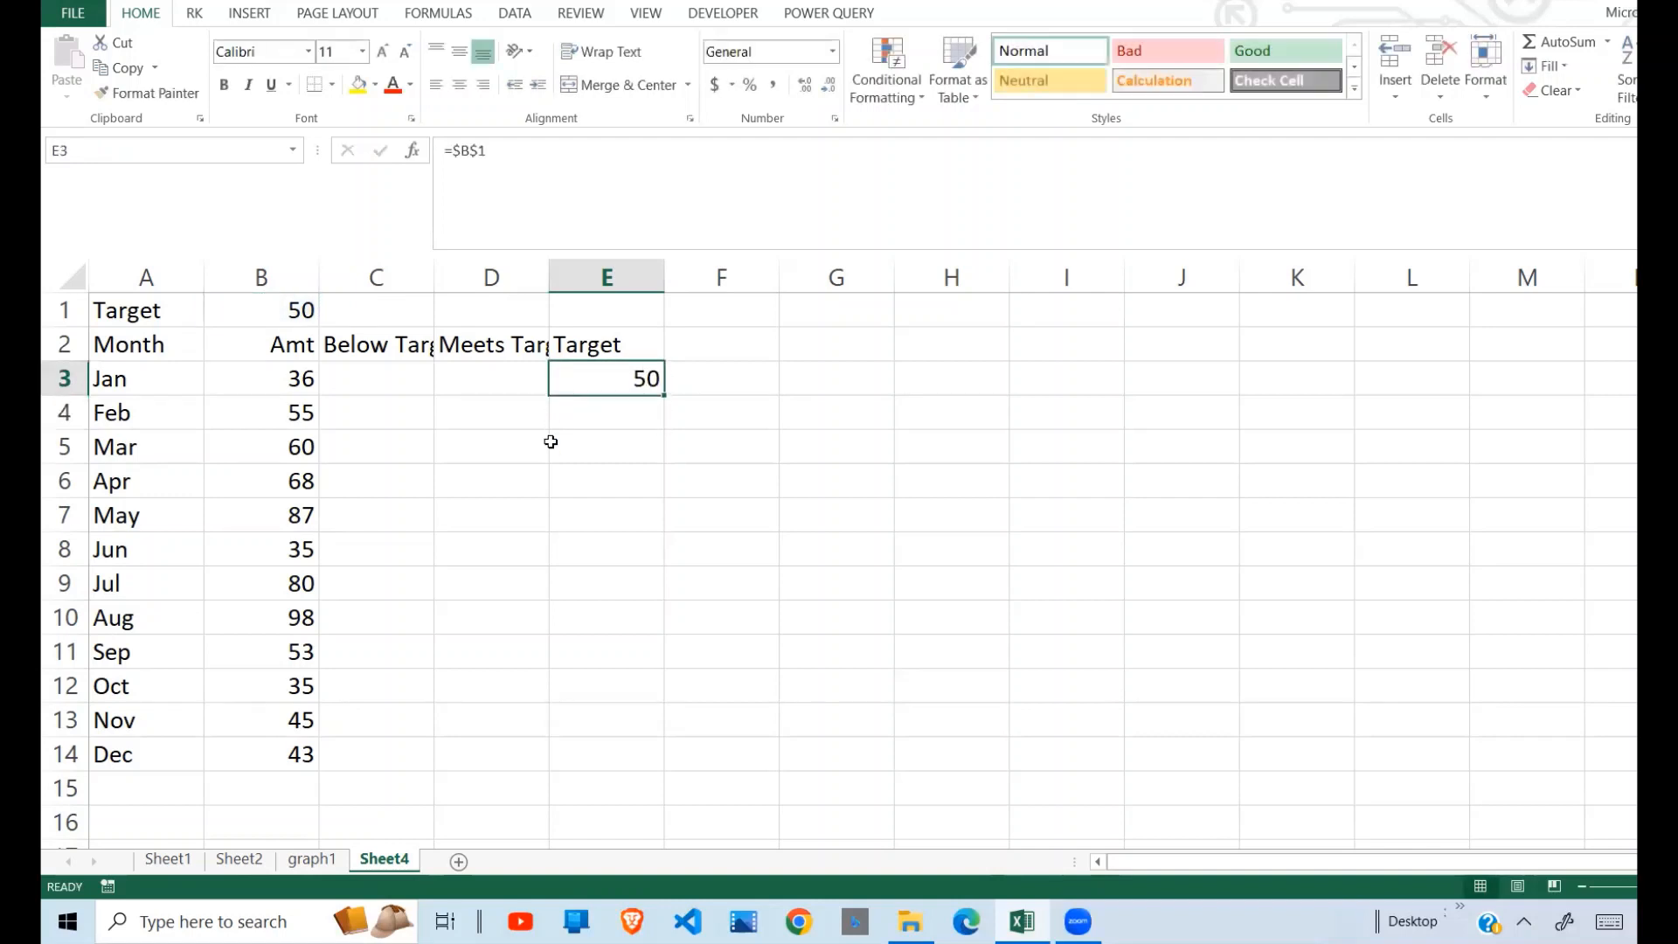
pyautogui.hotkey('shift', 'Down')
pyautogui.hotkey('shift', 'Down')
pyautogui.hotkey('shift', 'Down')
pyautogui.hotkey('shift', 'Down')
pyautogui.hotkey('shift', 'Down')
pyautogui.hotkey('shift', 'Down')
pyautogui.hotkey('shift', 'Down')
pyautogui.hotkey('shift', 'Down')
pyautogui.hotkey('shift', 'Down')
pyautogui.hotkey('shift', 'Down')
pyautogui.hotkey('shift', 'Down')
pyautogui.hotkey('shift', 'Down')
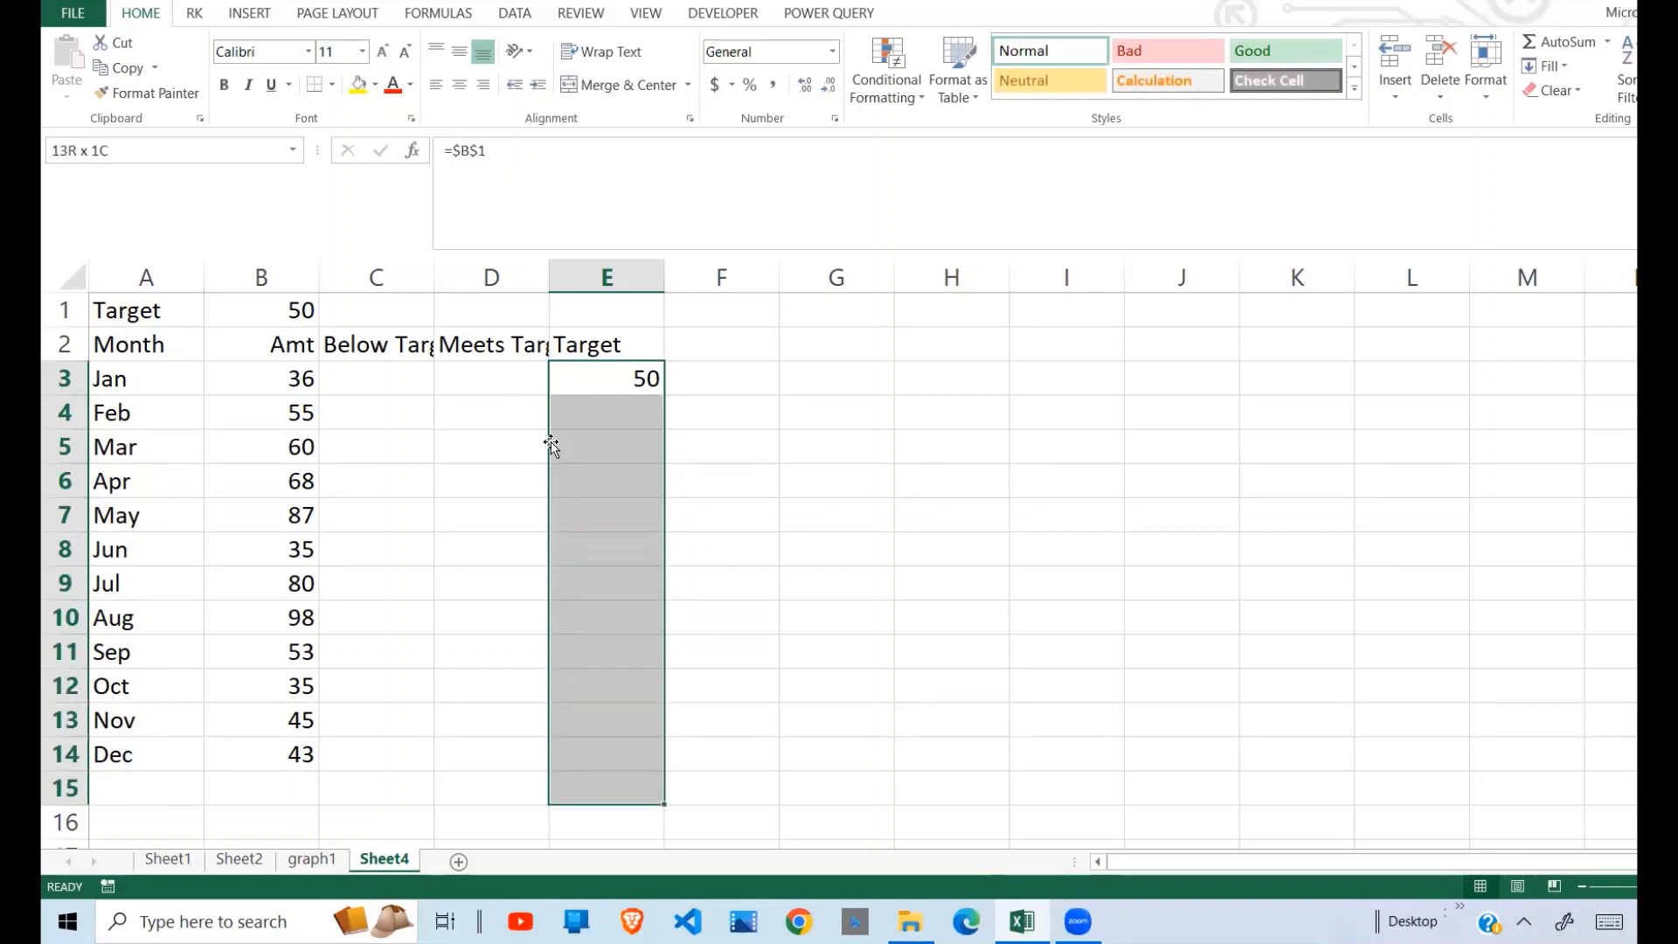
pyautogui.hotkey('shift', 'Up')
pyautogui.hotkey('ctrl', 'd')
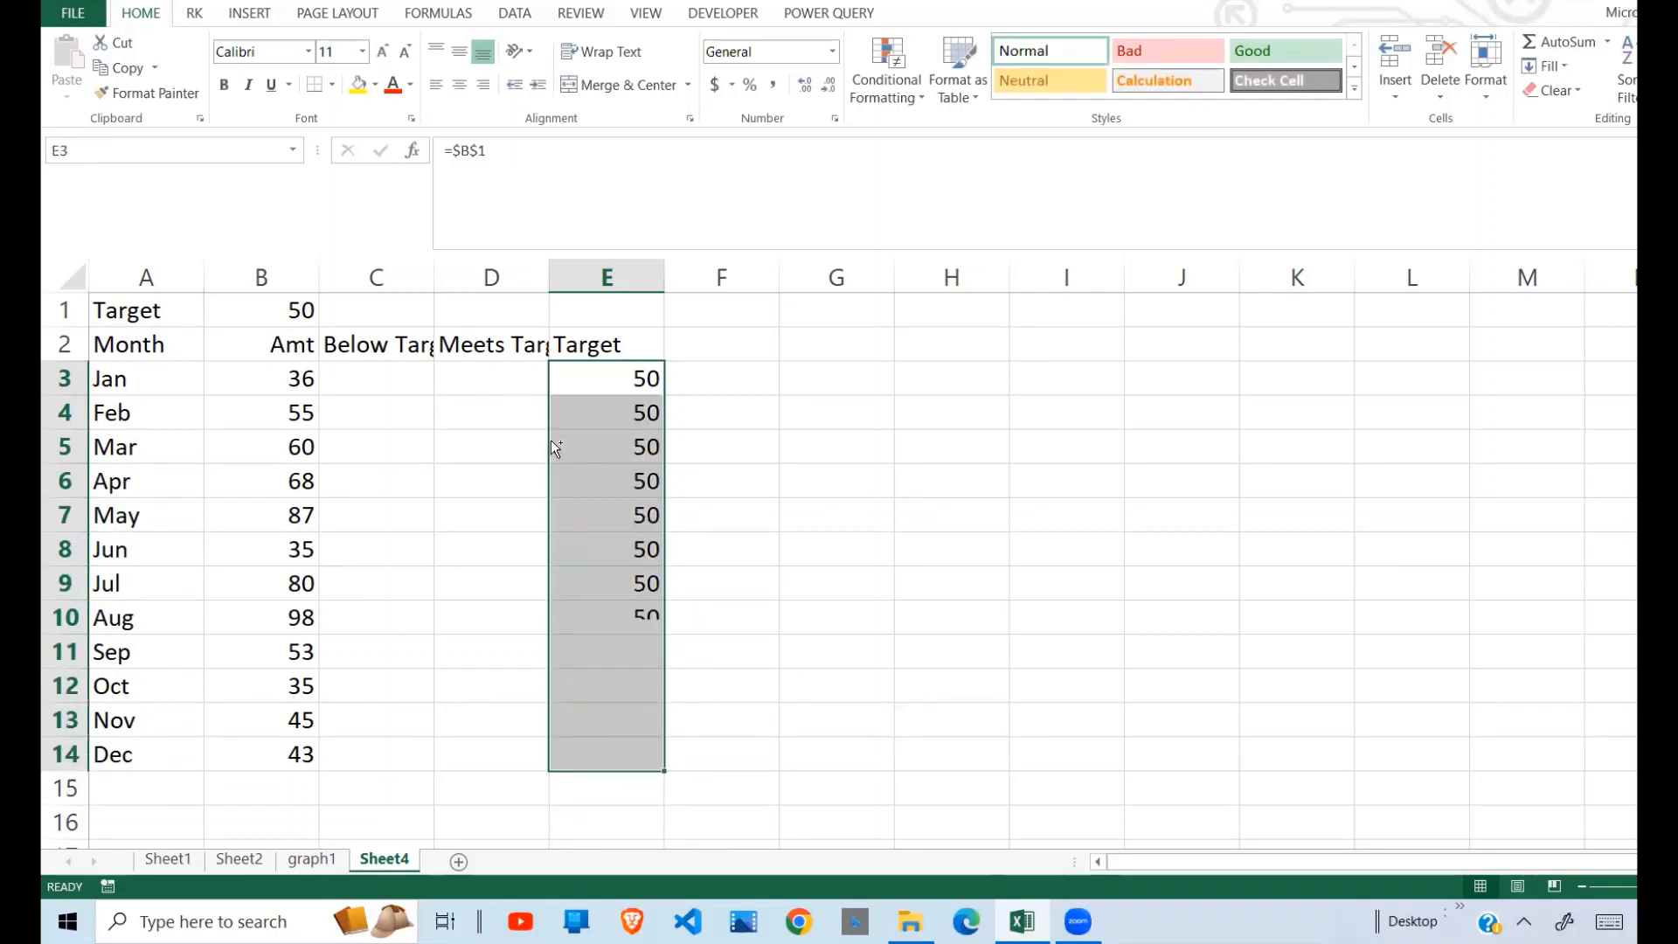
pyautogui.click(635, 483)
pyautogui.click(468, 376)
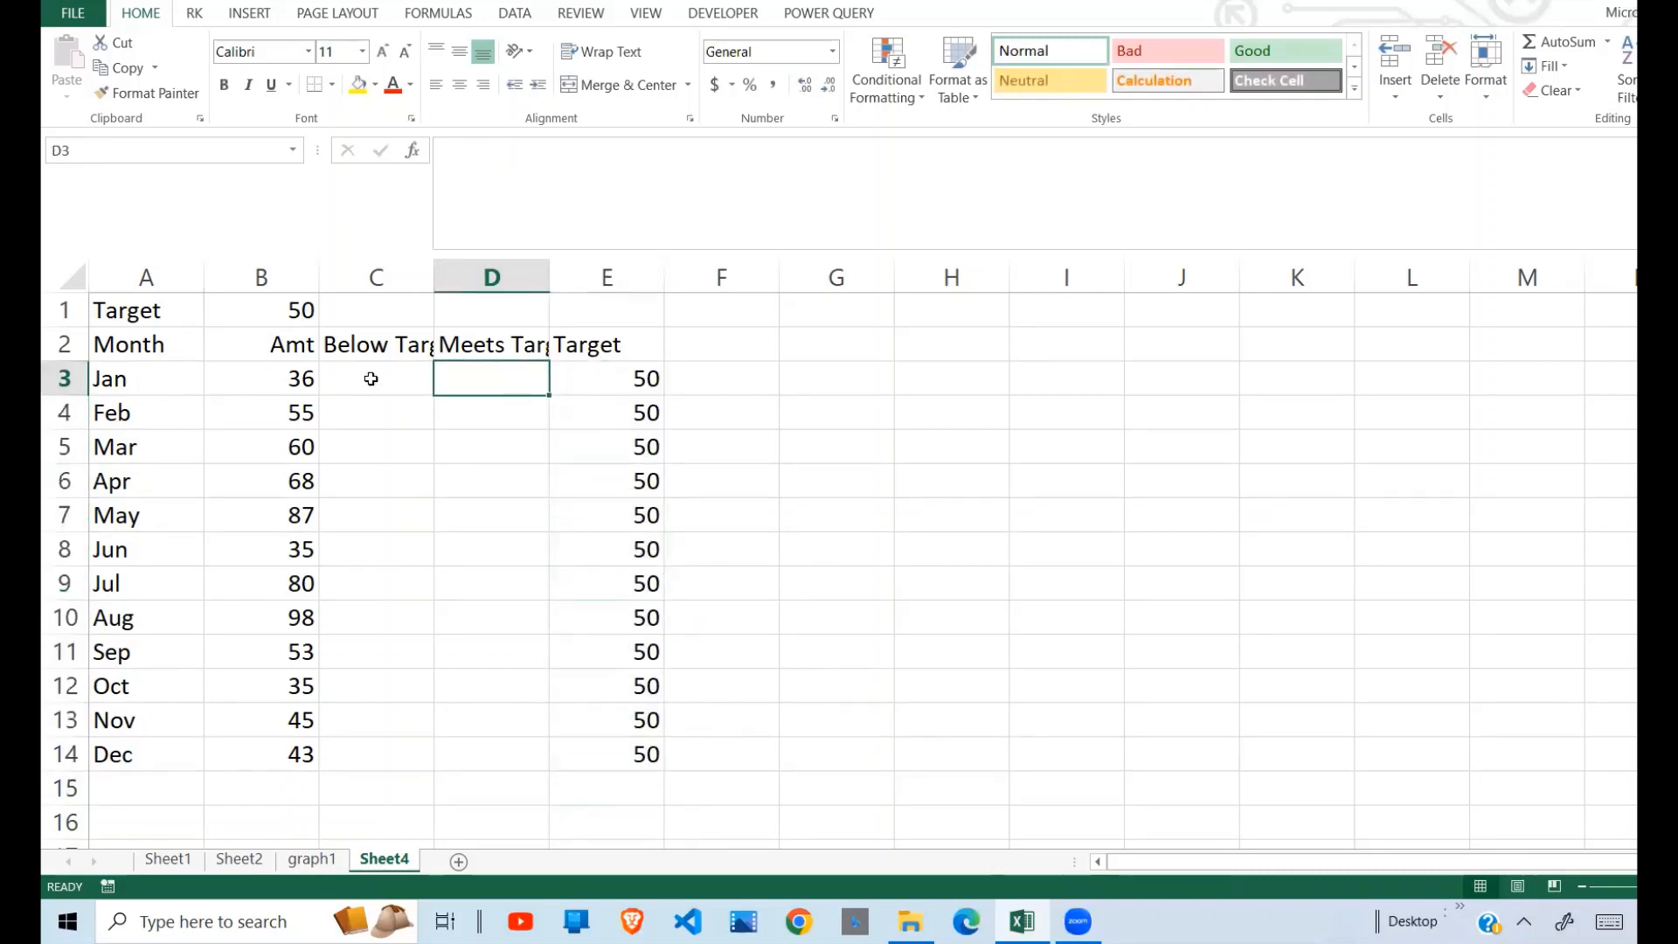
# Enter the formula =IF(B3<$B$1,B3,NA()) in cell C3 for the below-target amount
pyautogui.click(371, 377)
pyautogui.write('=if(')
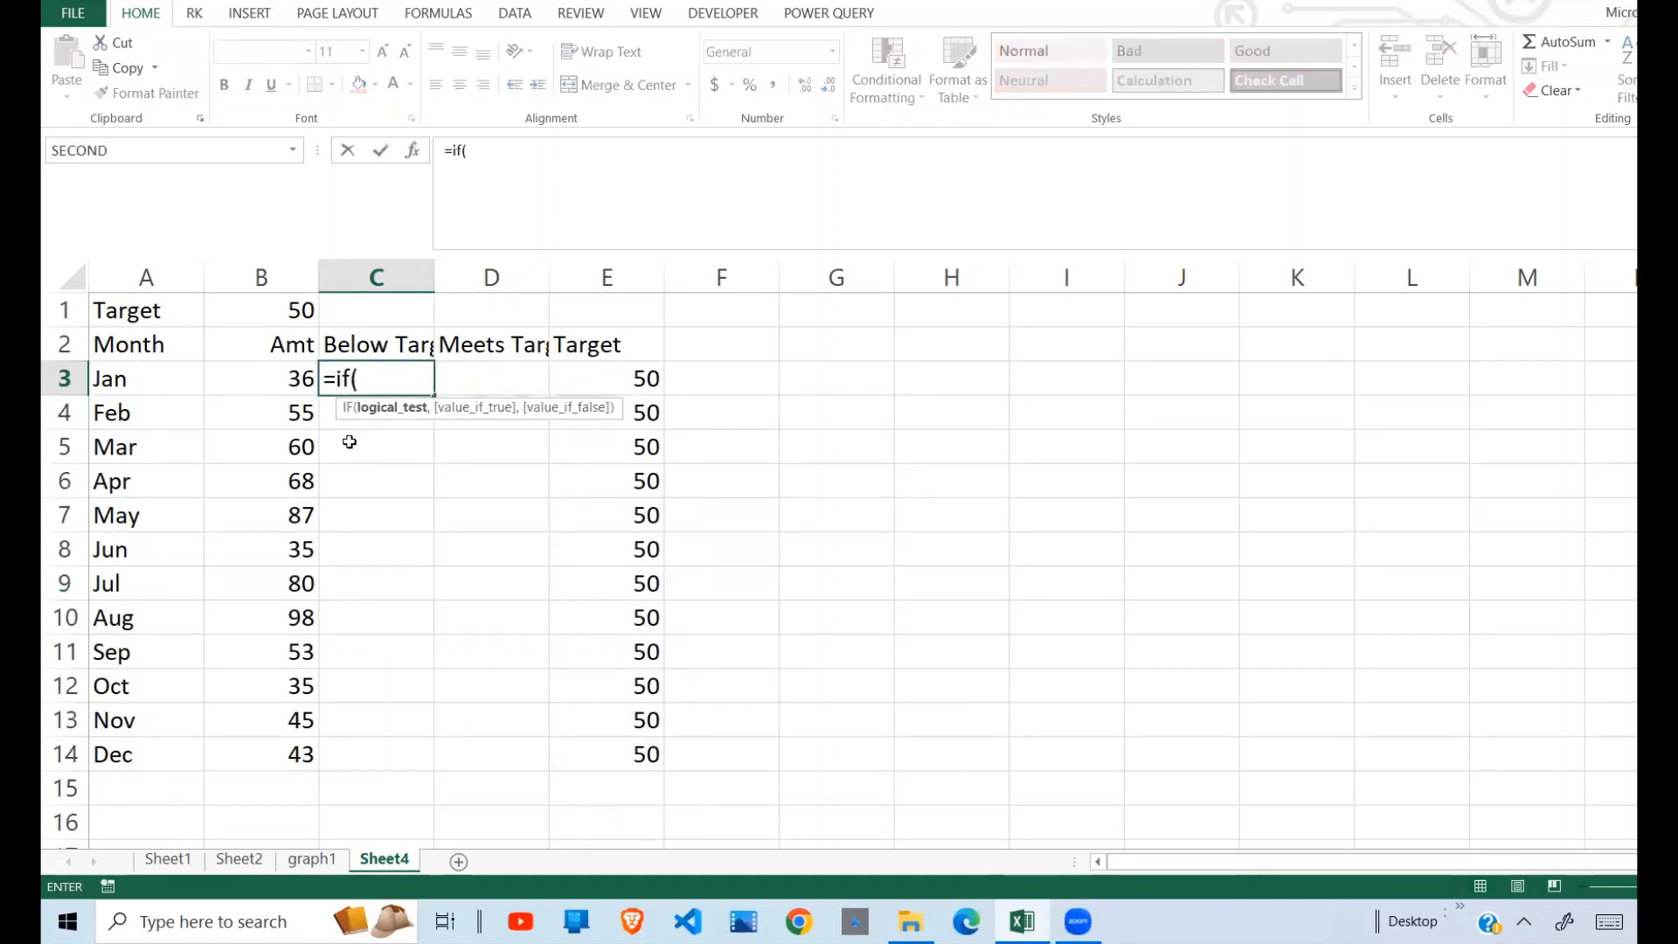
pyautogui.click(272, 376)
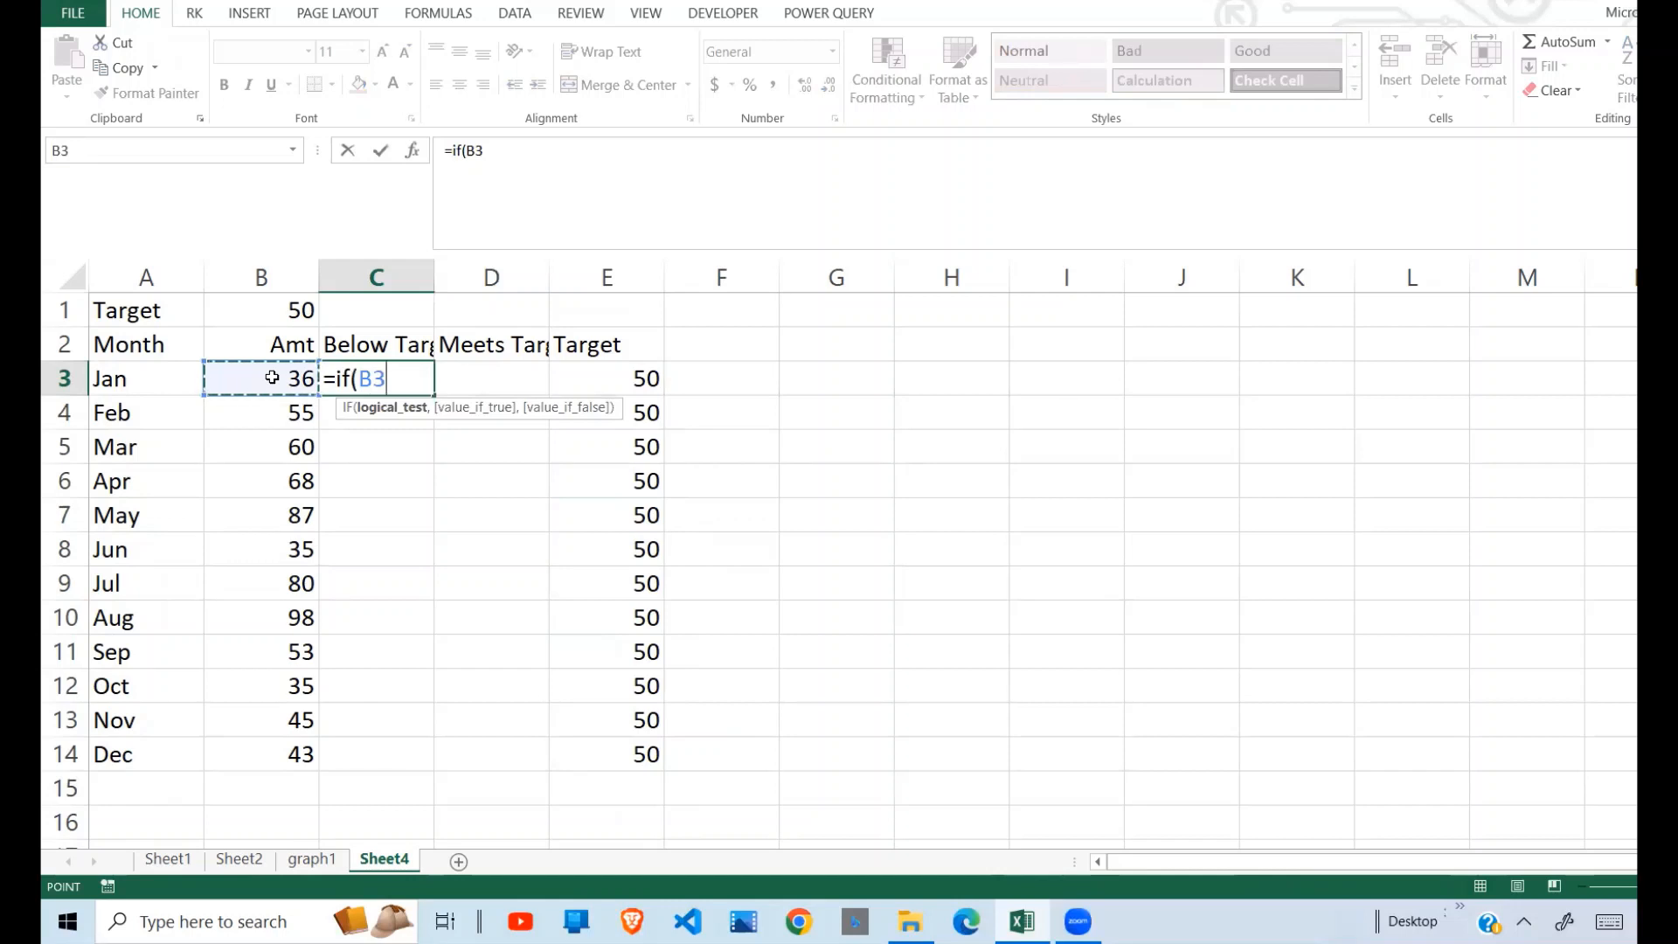
pyautogui.write('<')
pyautogui.click(301, 308)
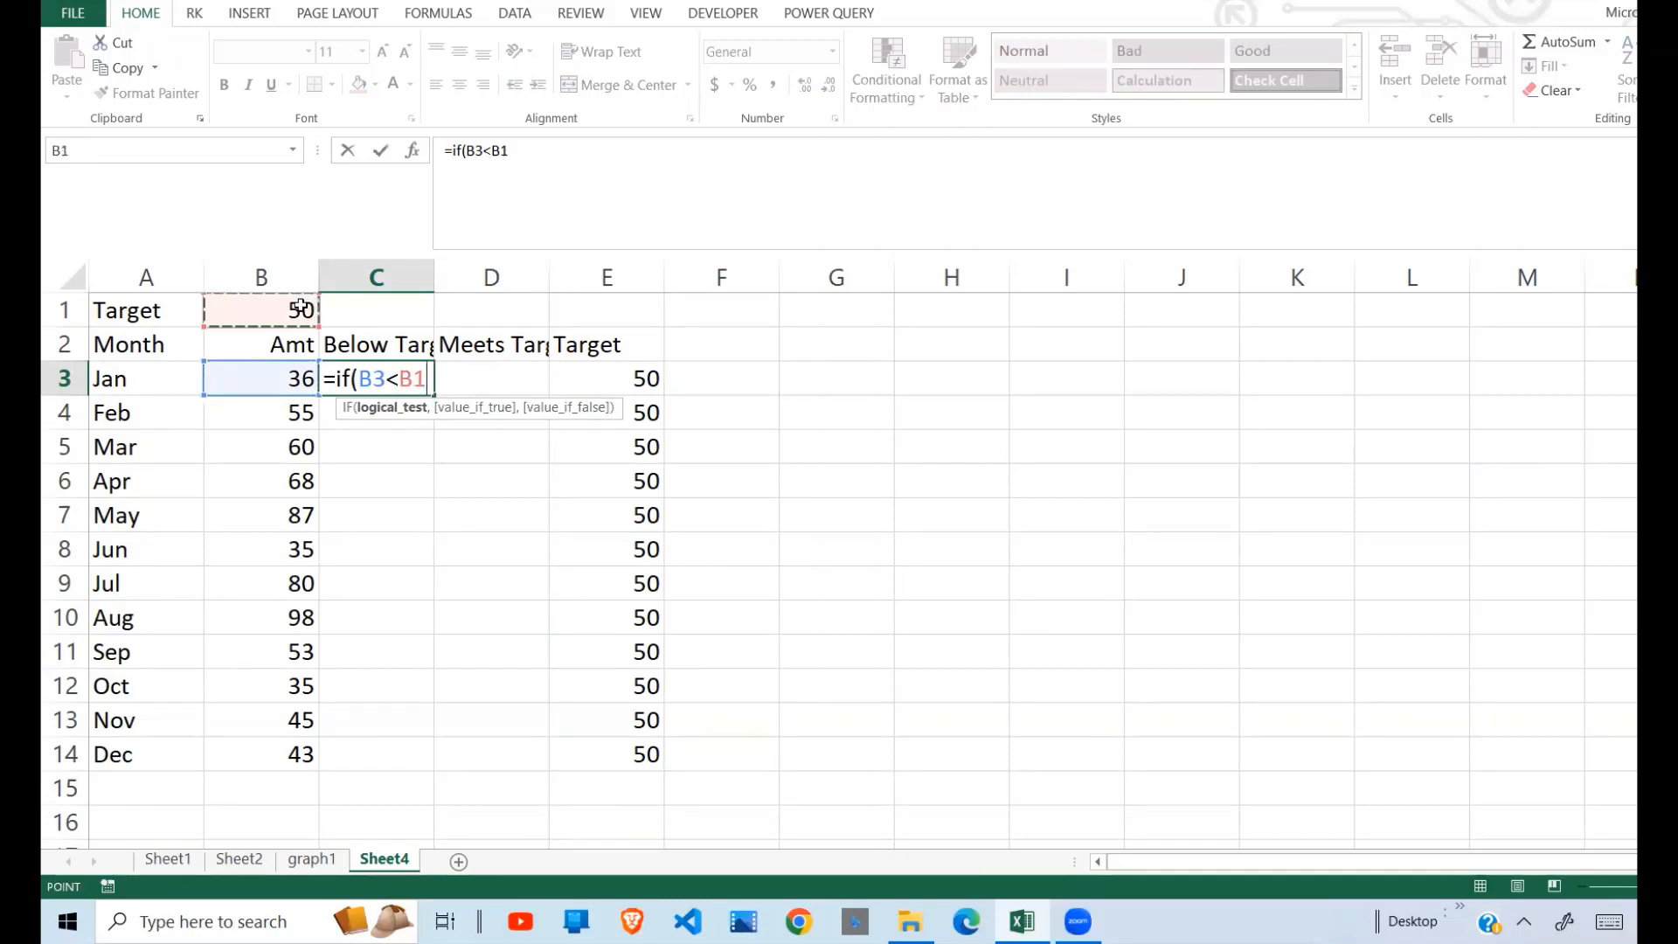
pyautogui.press('F4')
pyautogui.write(',')
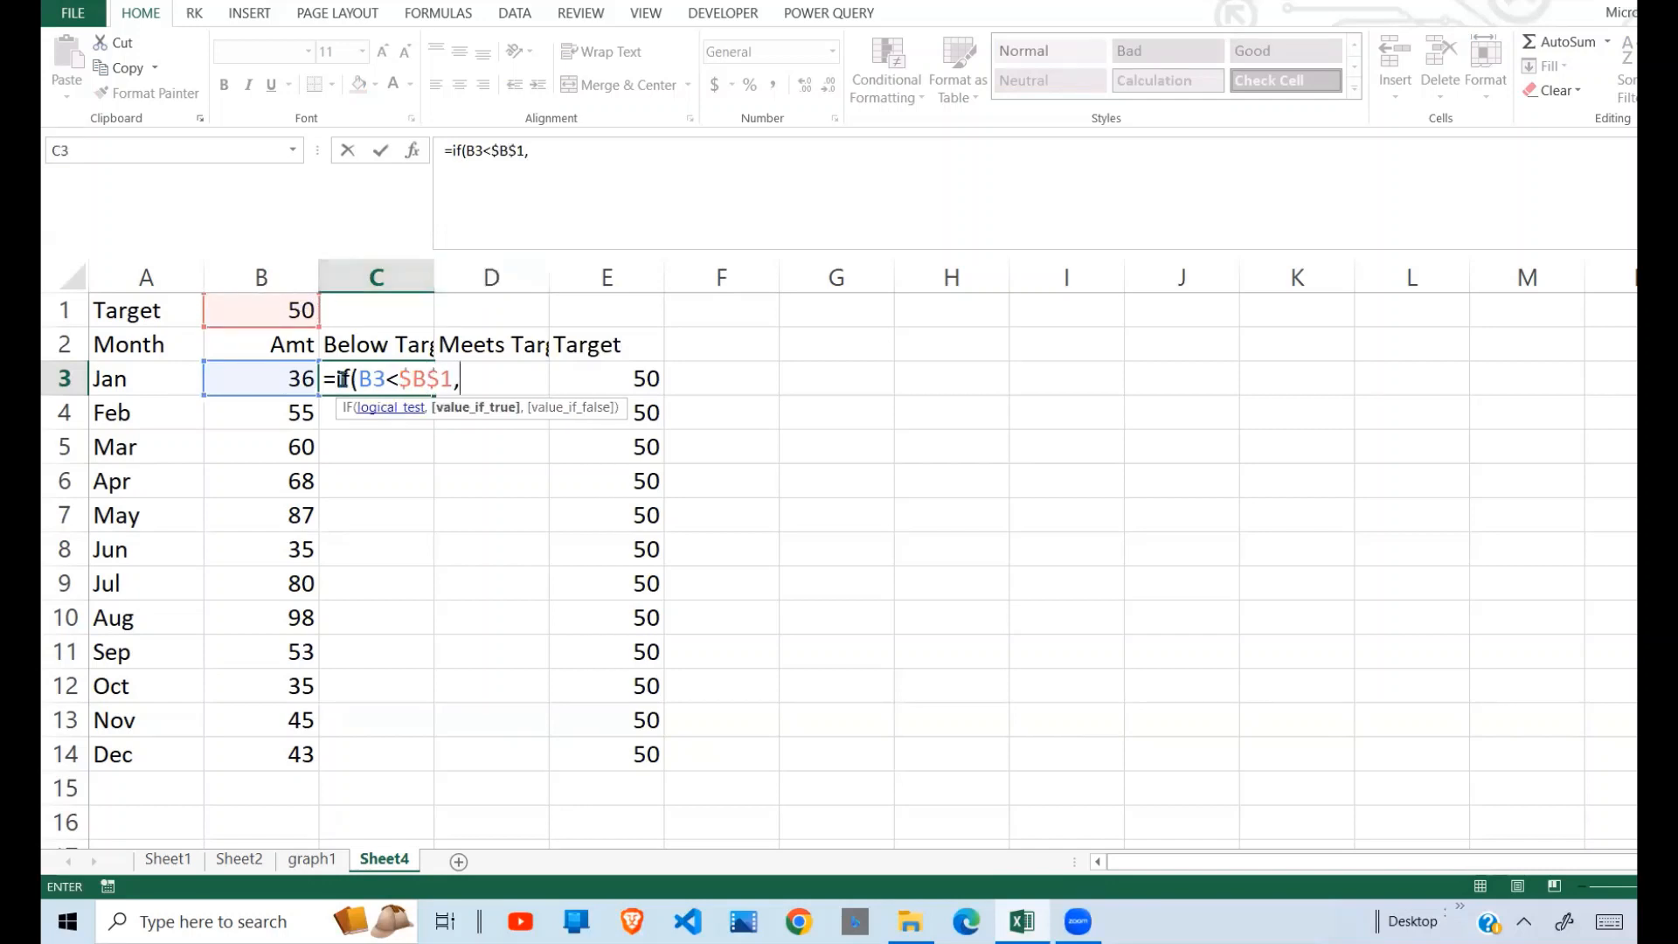
pyautogui.click(291, 374)
pyautogui.write(',')
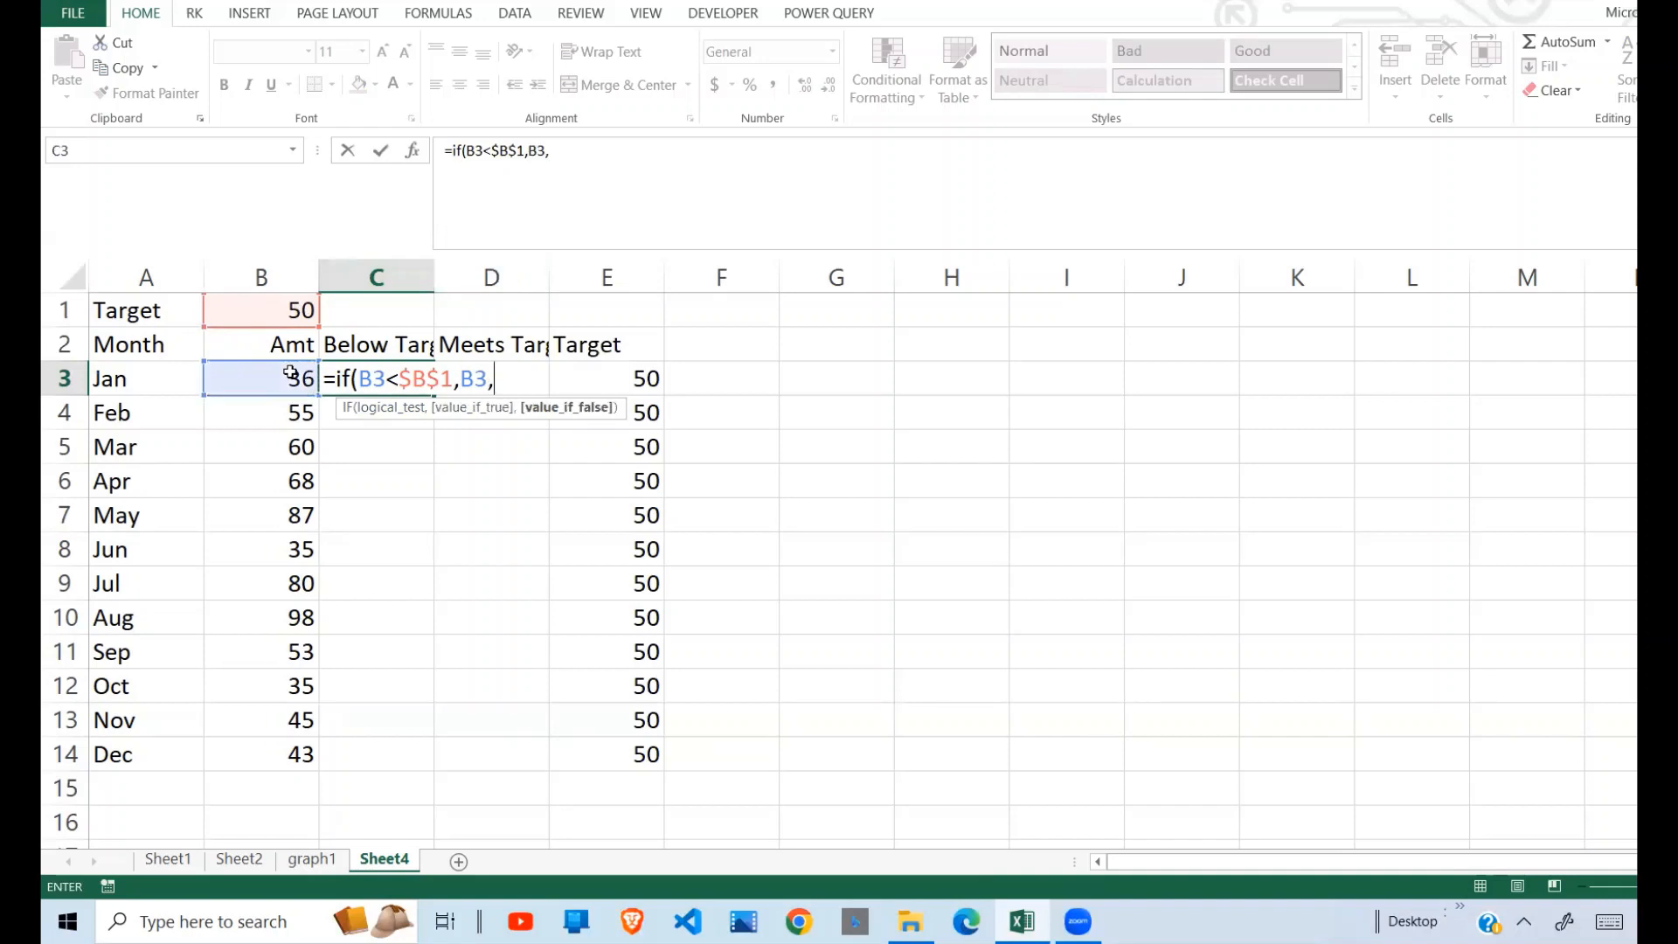
pyautogui.write('na')
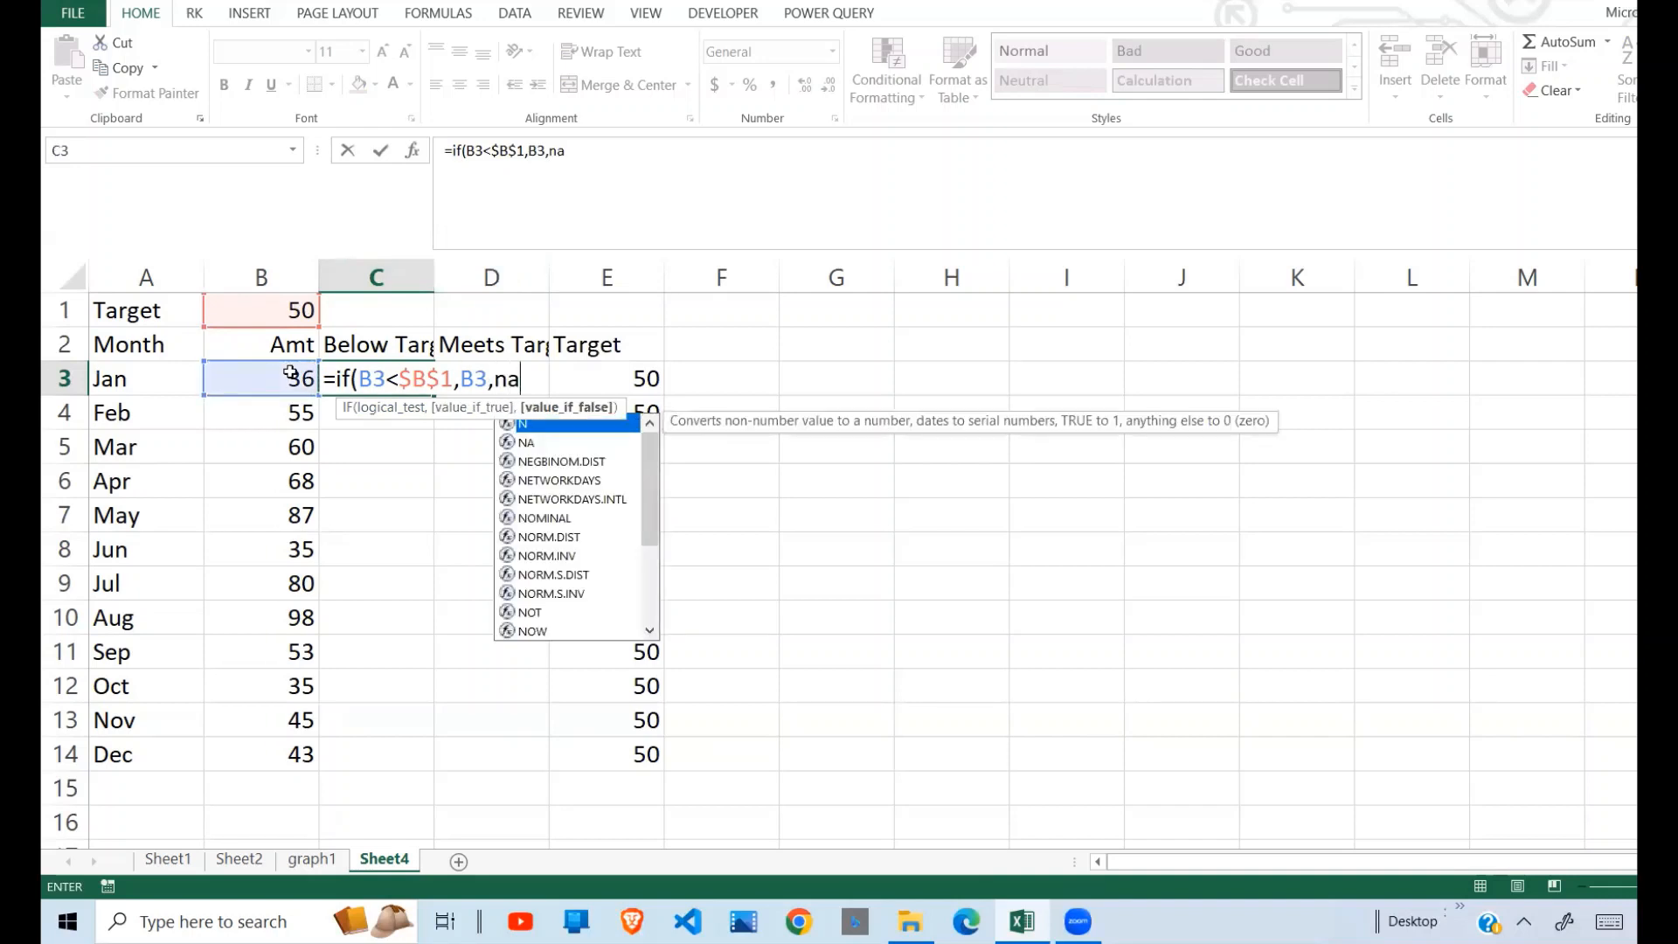
pyautogui.write('()')
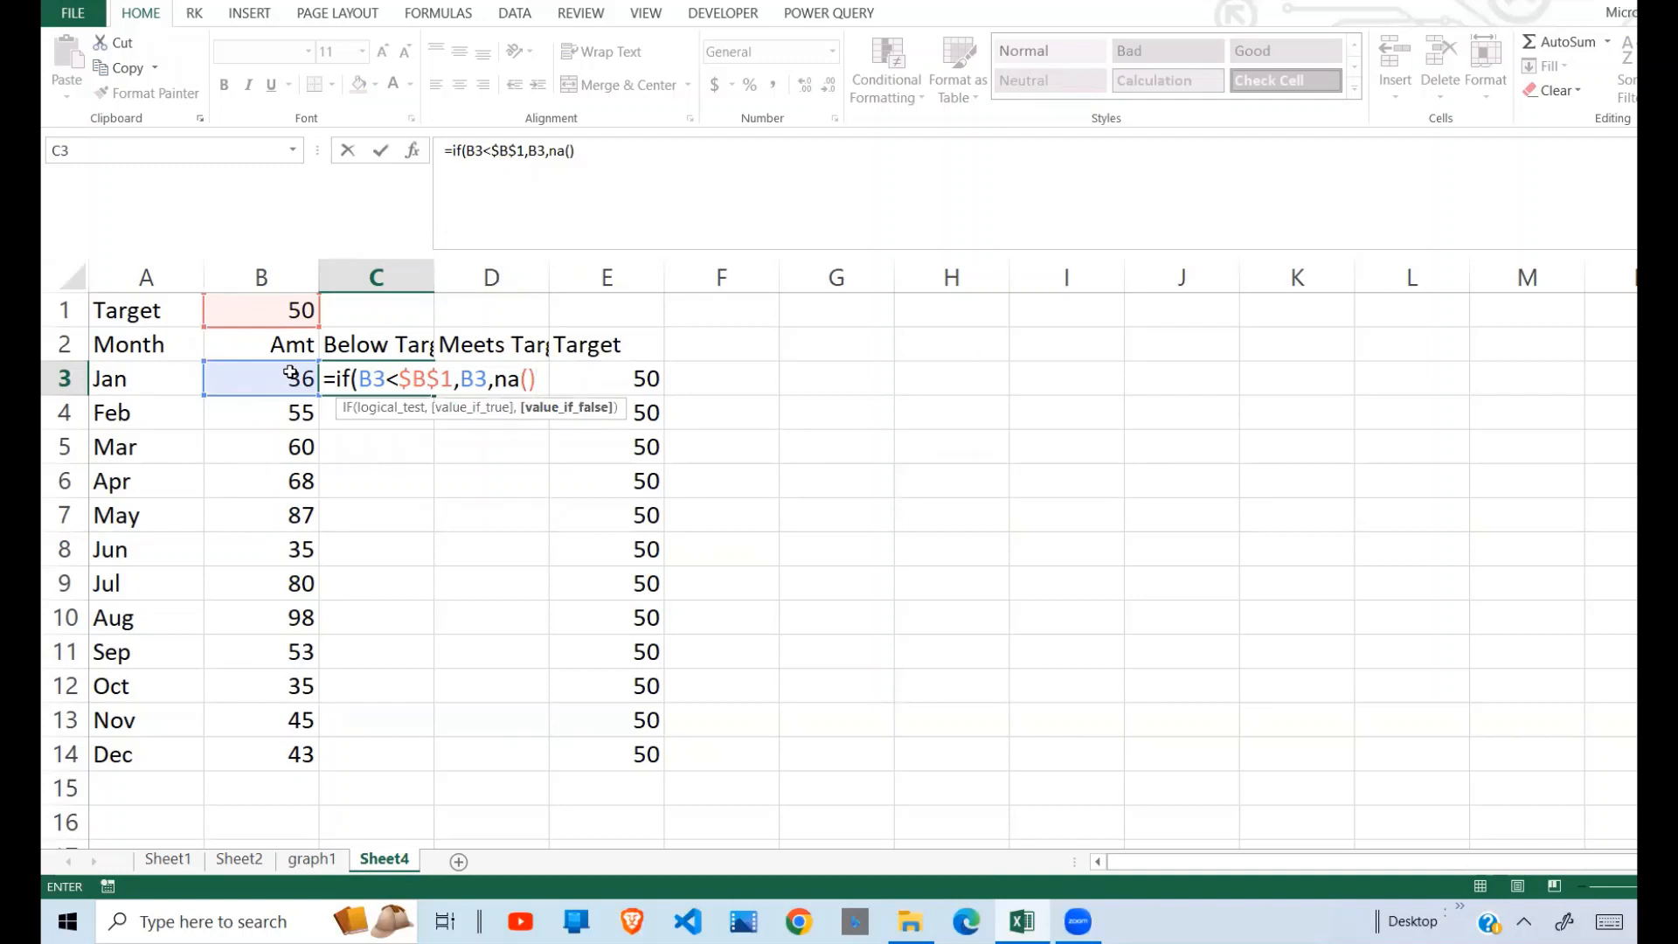
pyautogui.press('Return')
pyautogui.click(401, 384)
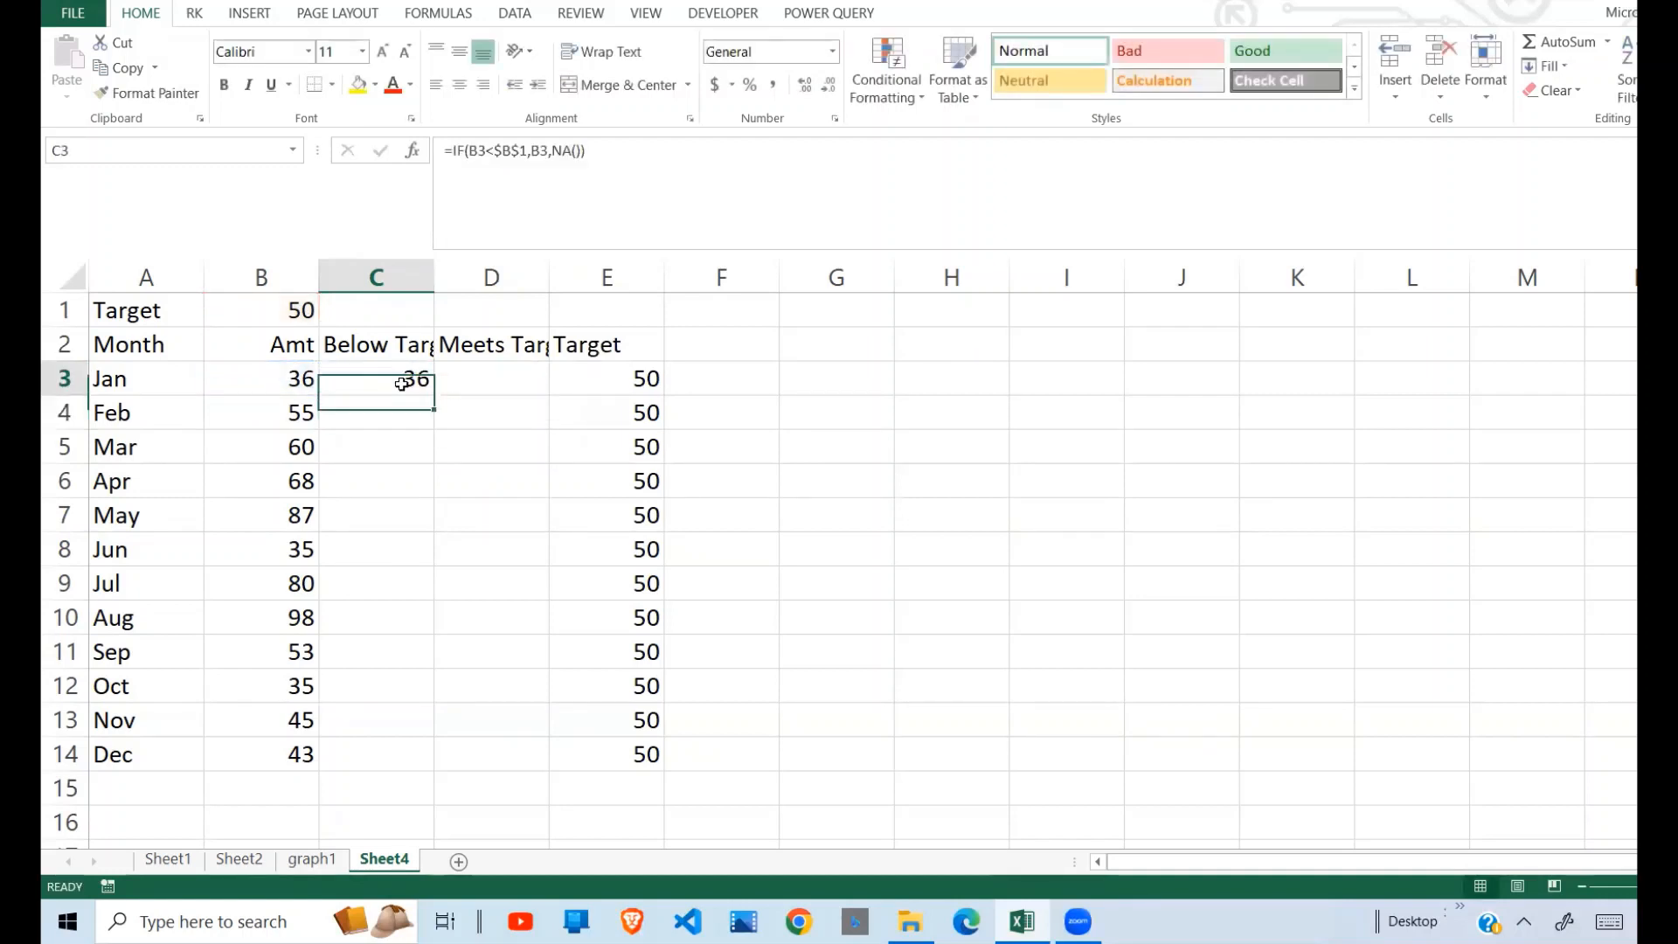
# Enter the formula =IF(B3>=$B$1,B3,NA()) in cell D3 for the amount that meets the target
pyautogui.click(484, 382)
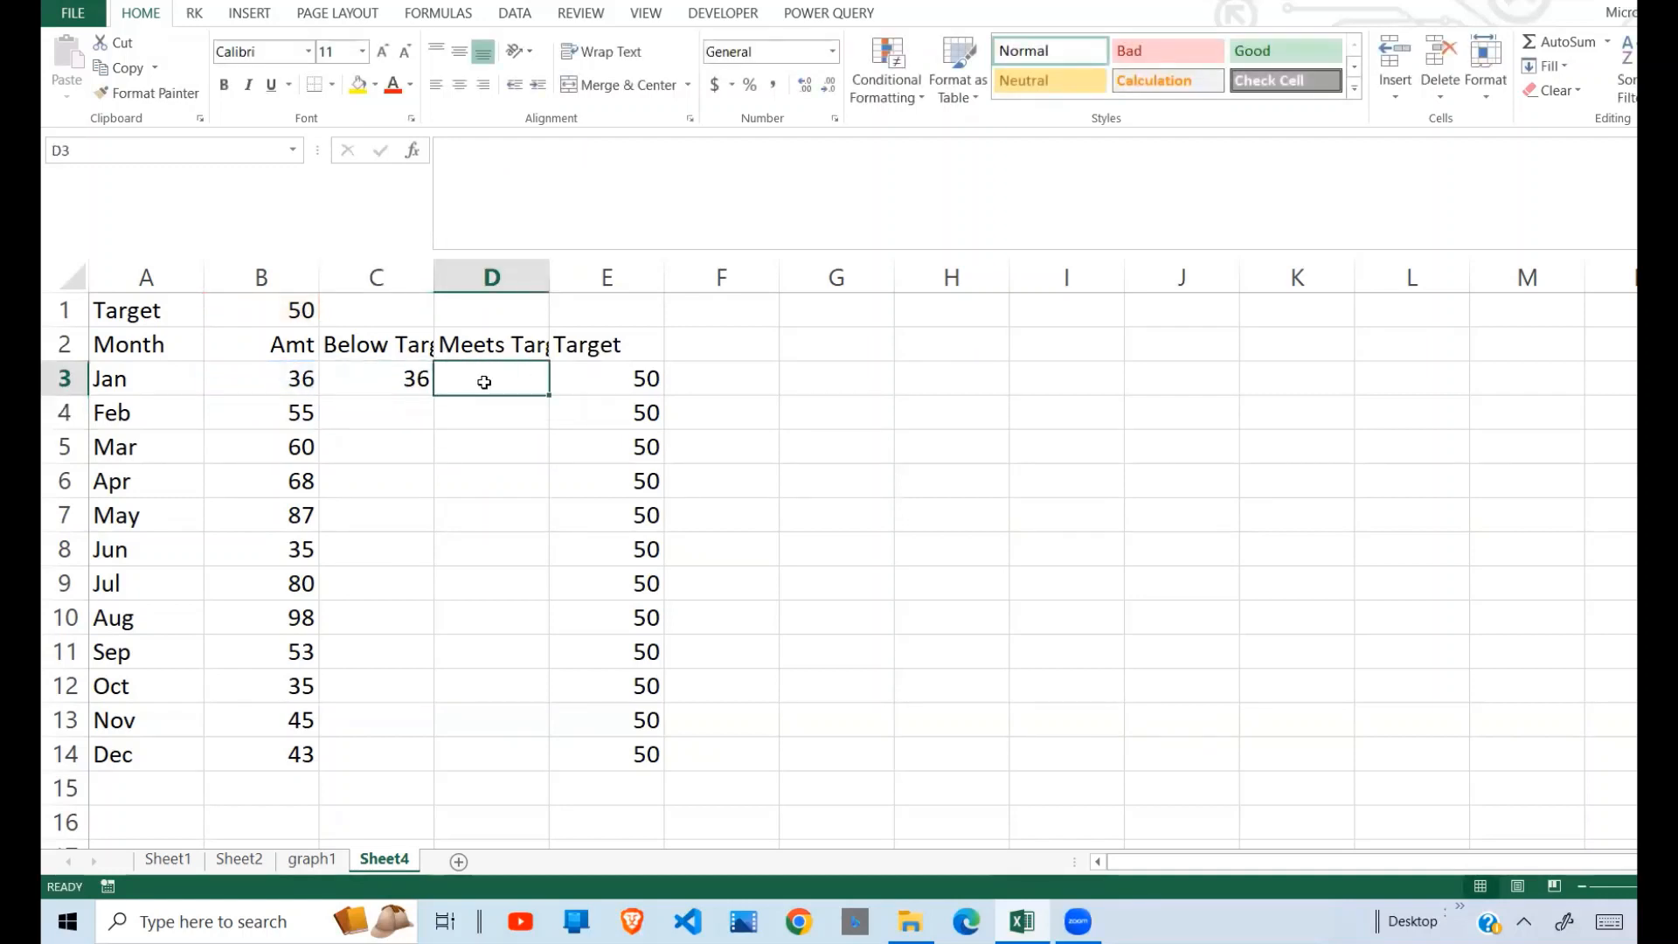
pyautogui.write('=')
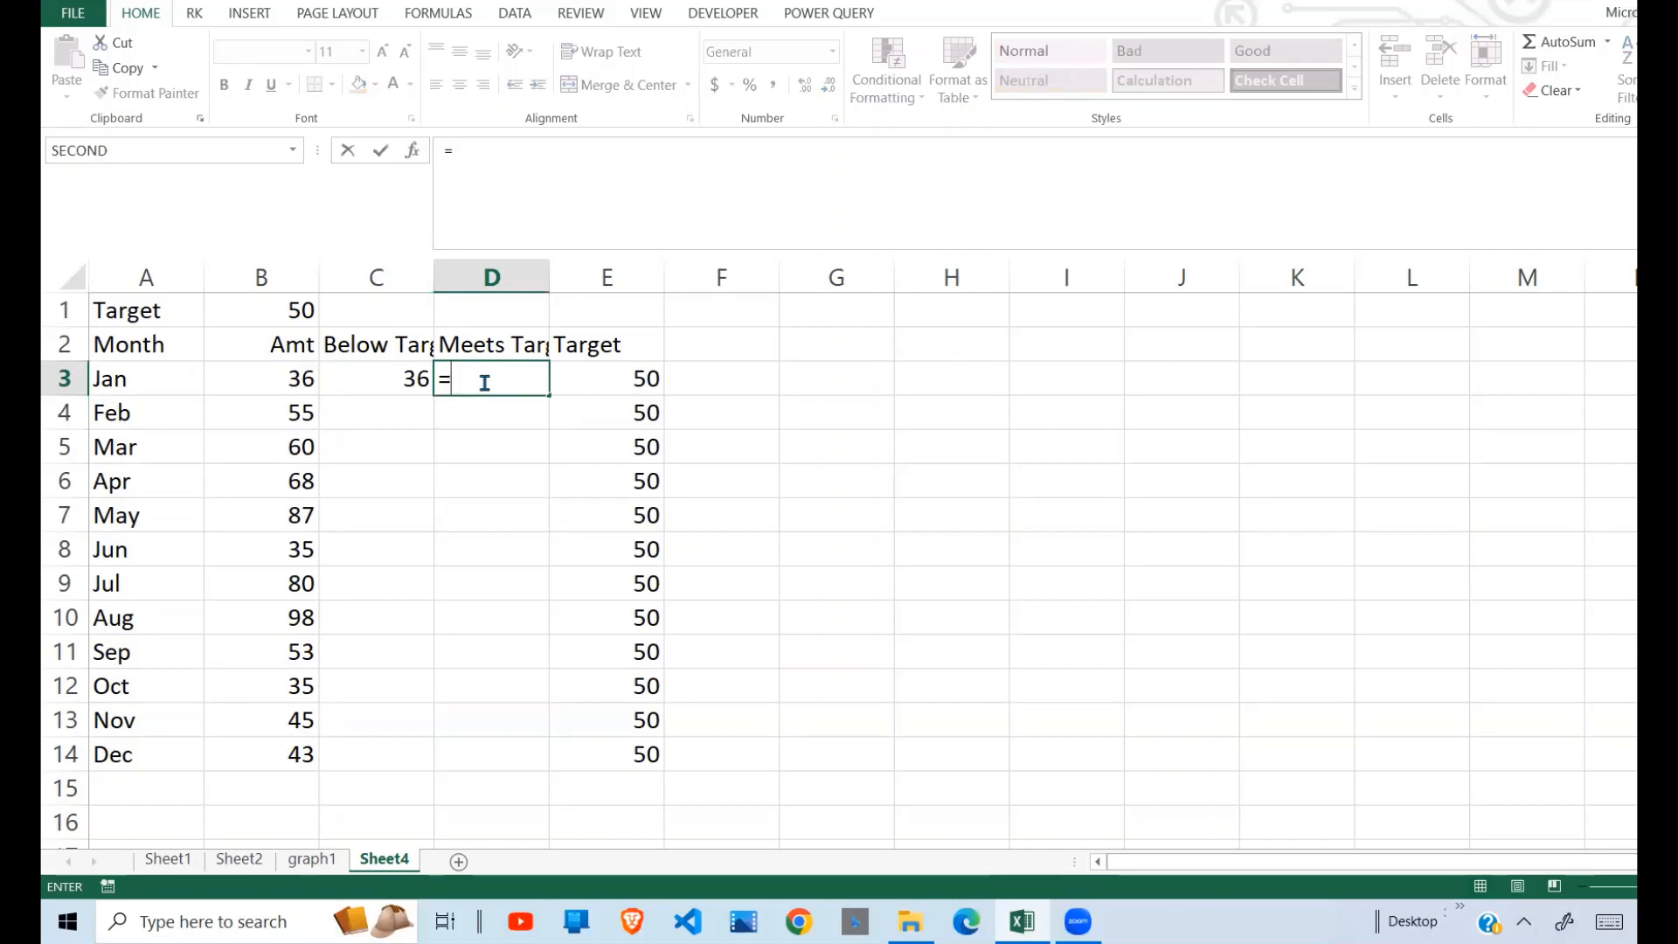
pyautogui.write('if(')
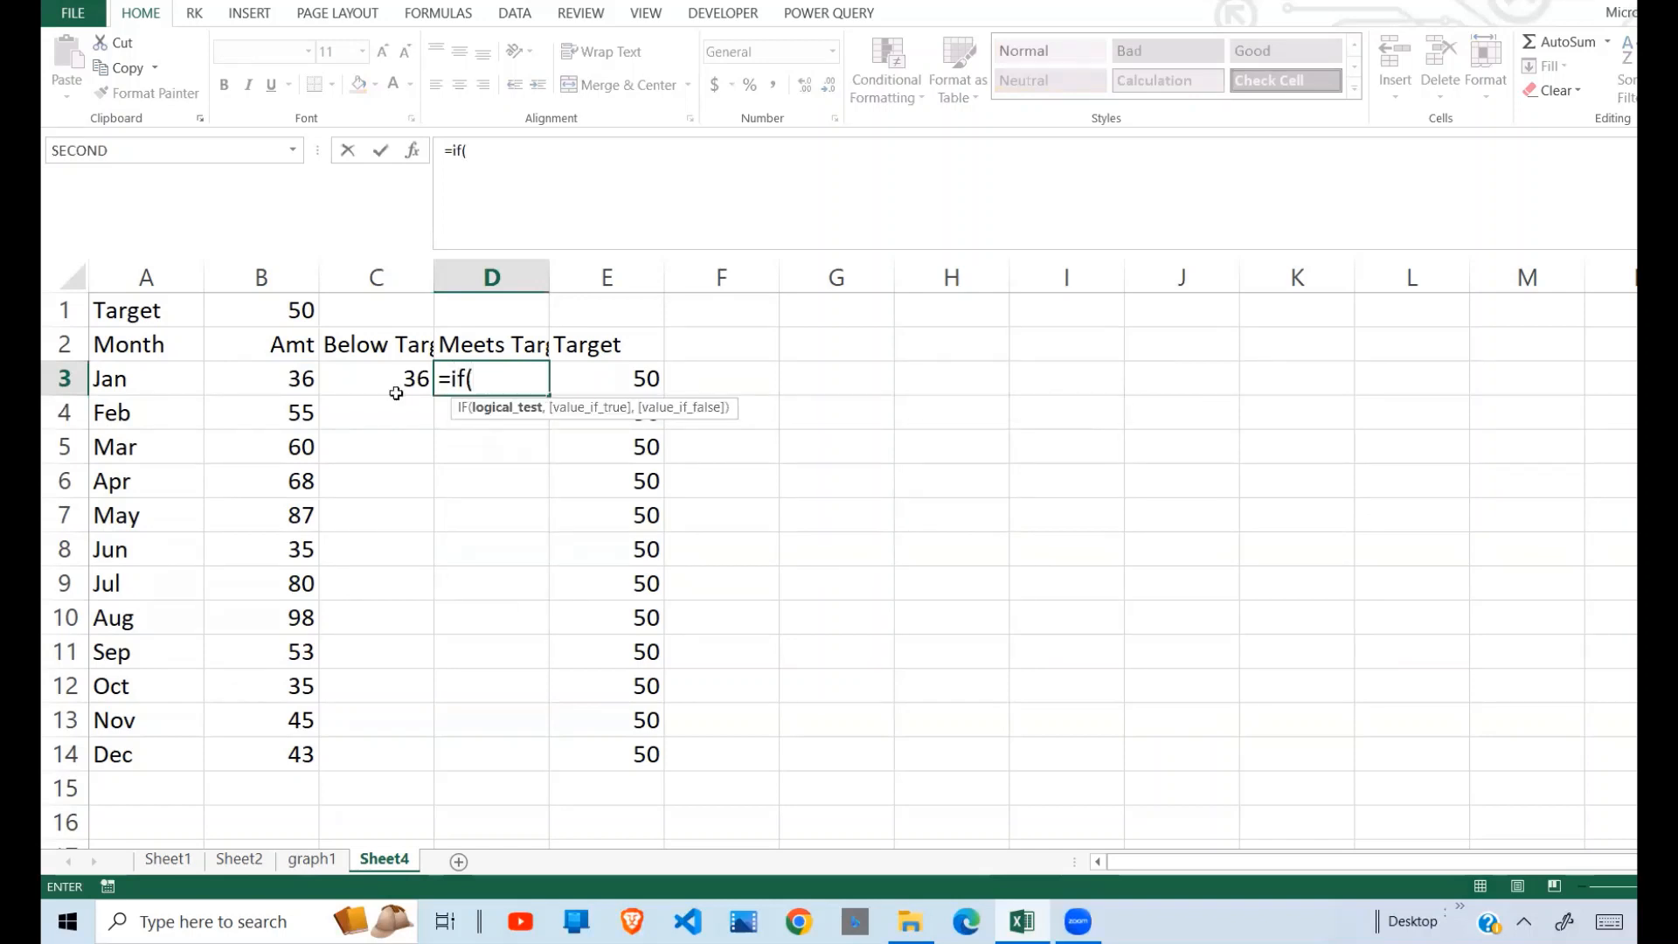
pyautogui.click(276, 383)
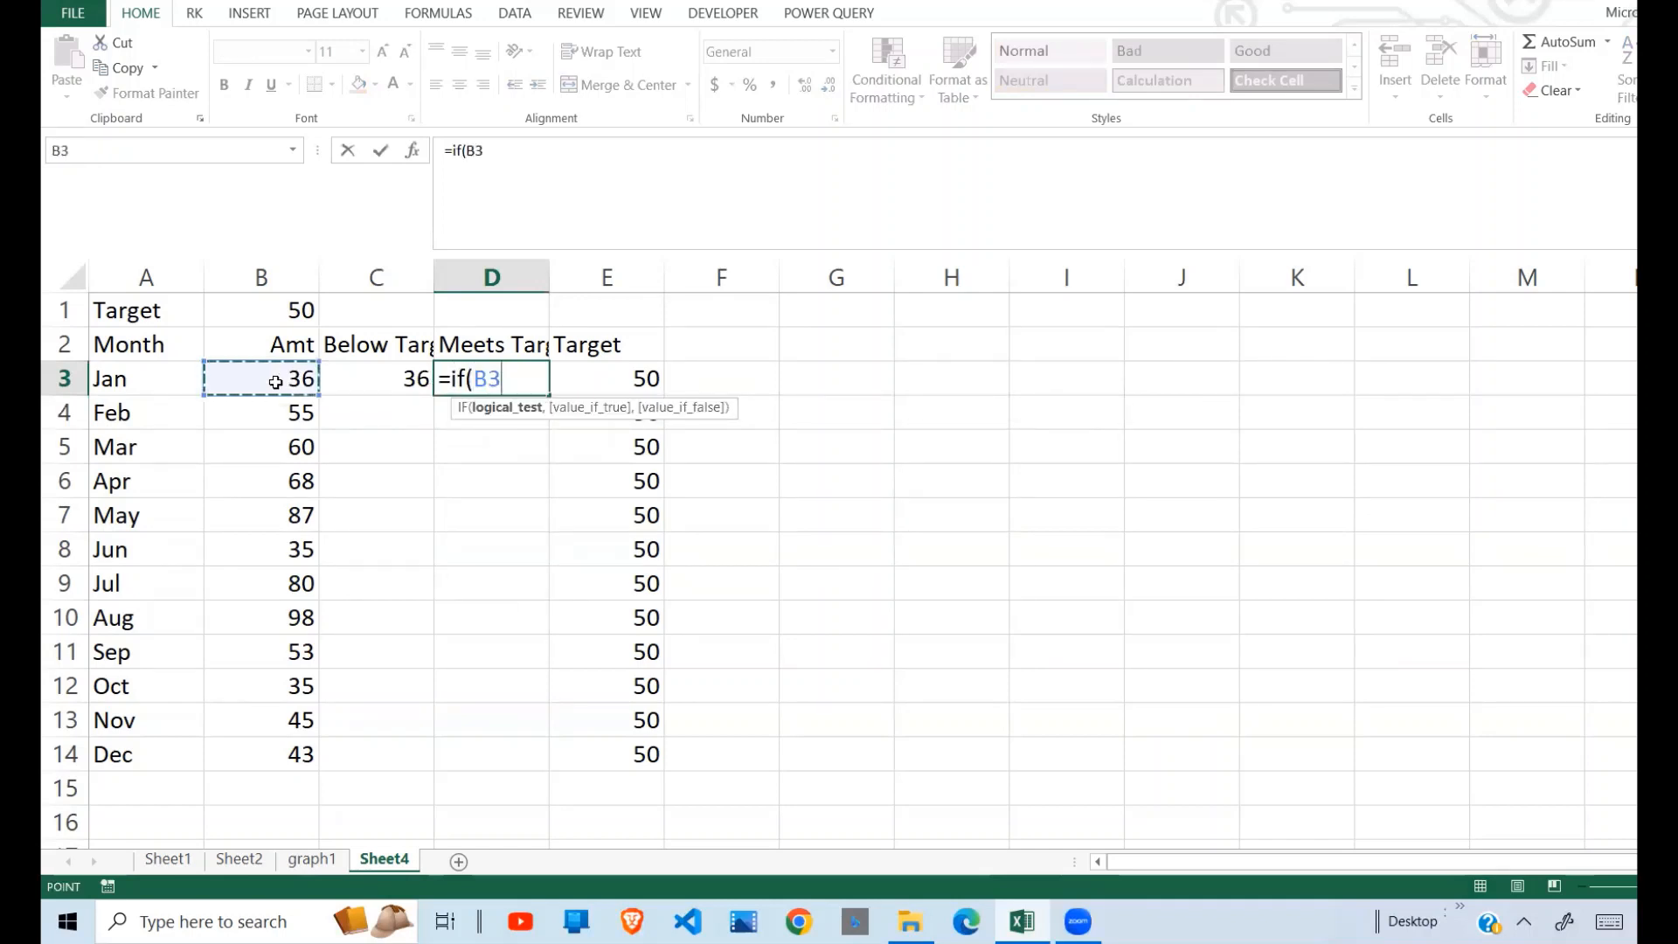
pyautogui.write('>+')
pyautogui.press('BackSpace')
pyautogui.write('=')
pyautogui.click(304, 320)
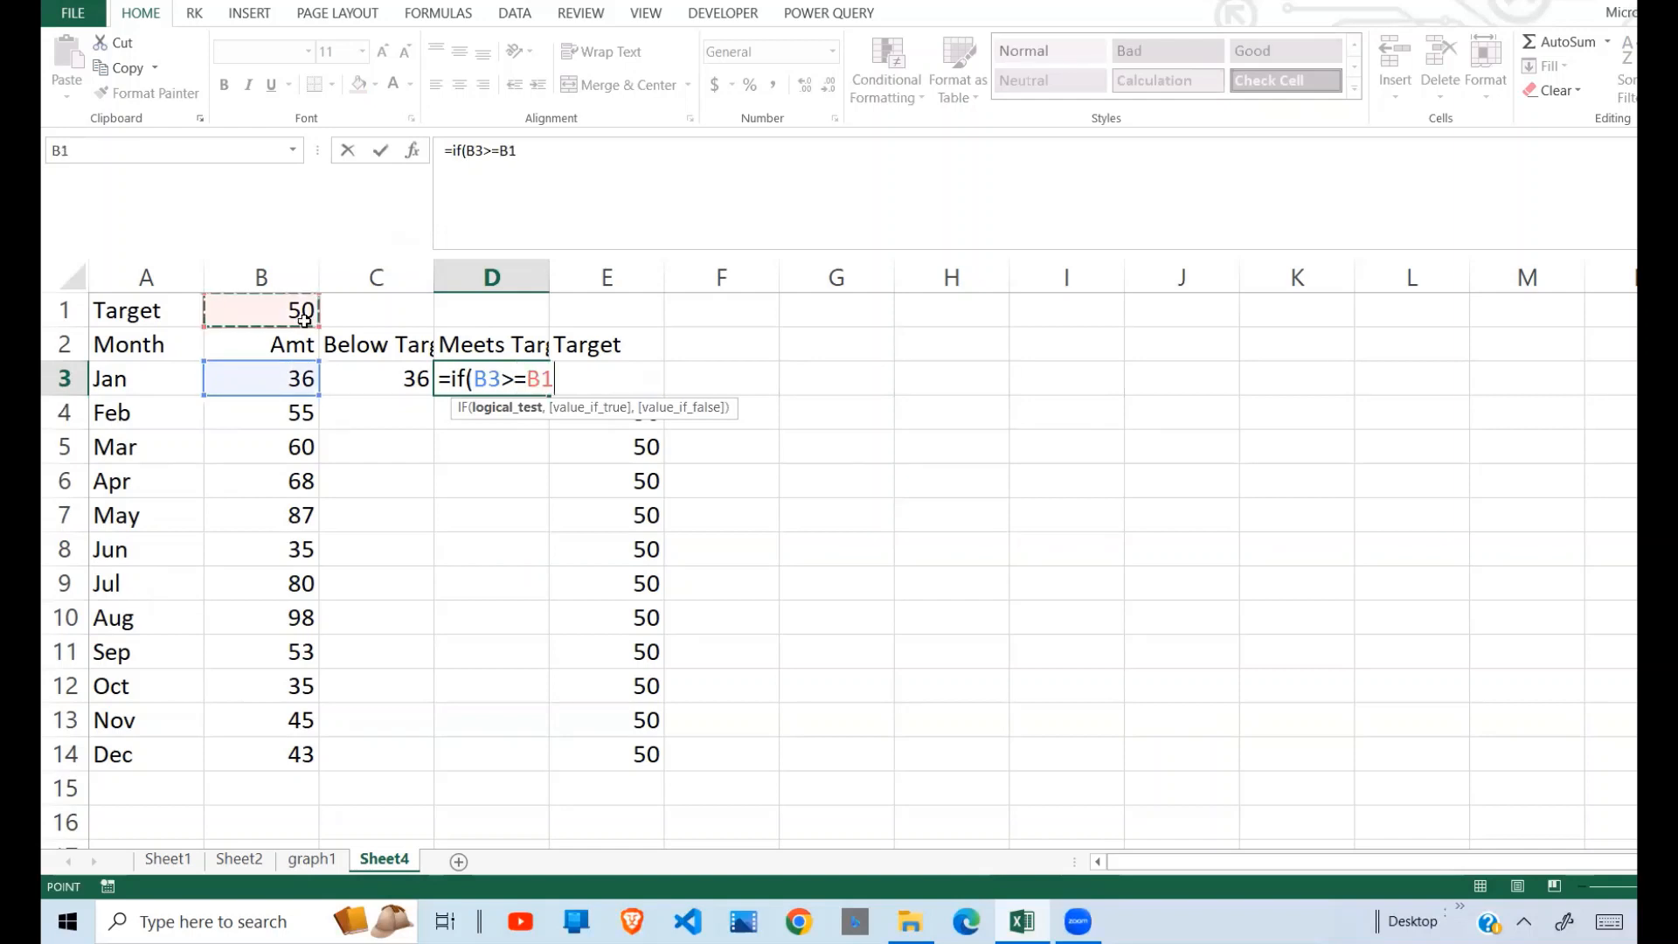
pyautogui.press('F4')
pyautogui.write(',')
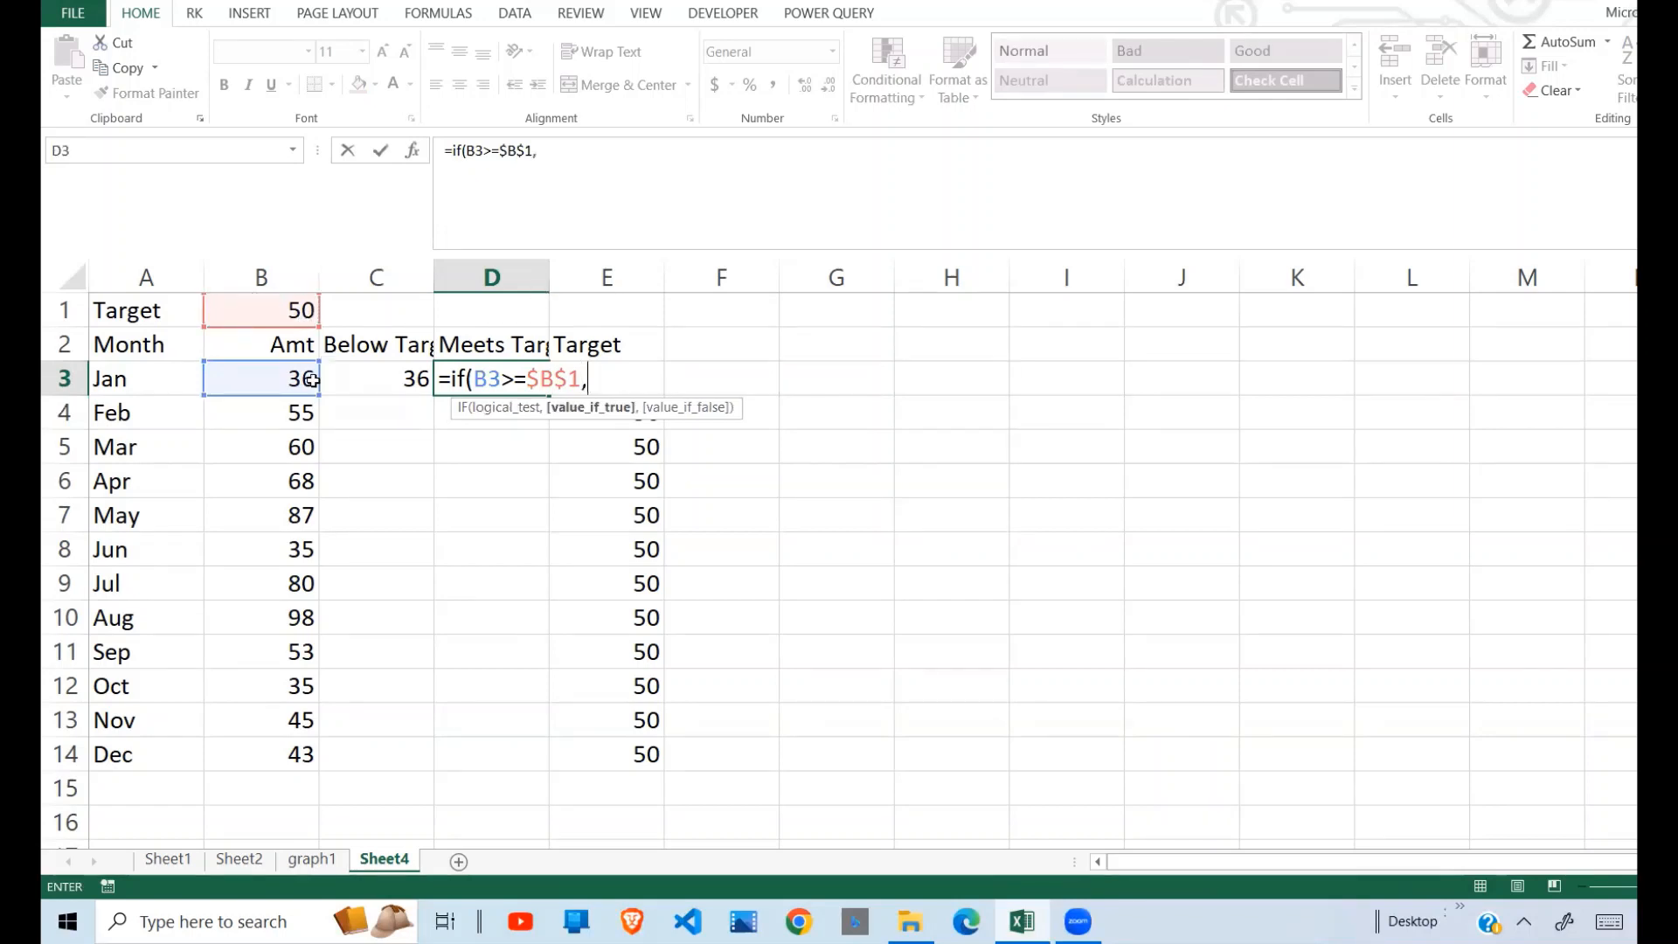
pyautogui.click(245, 385)
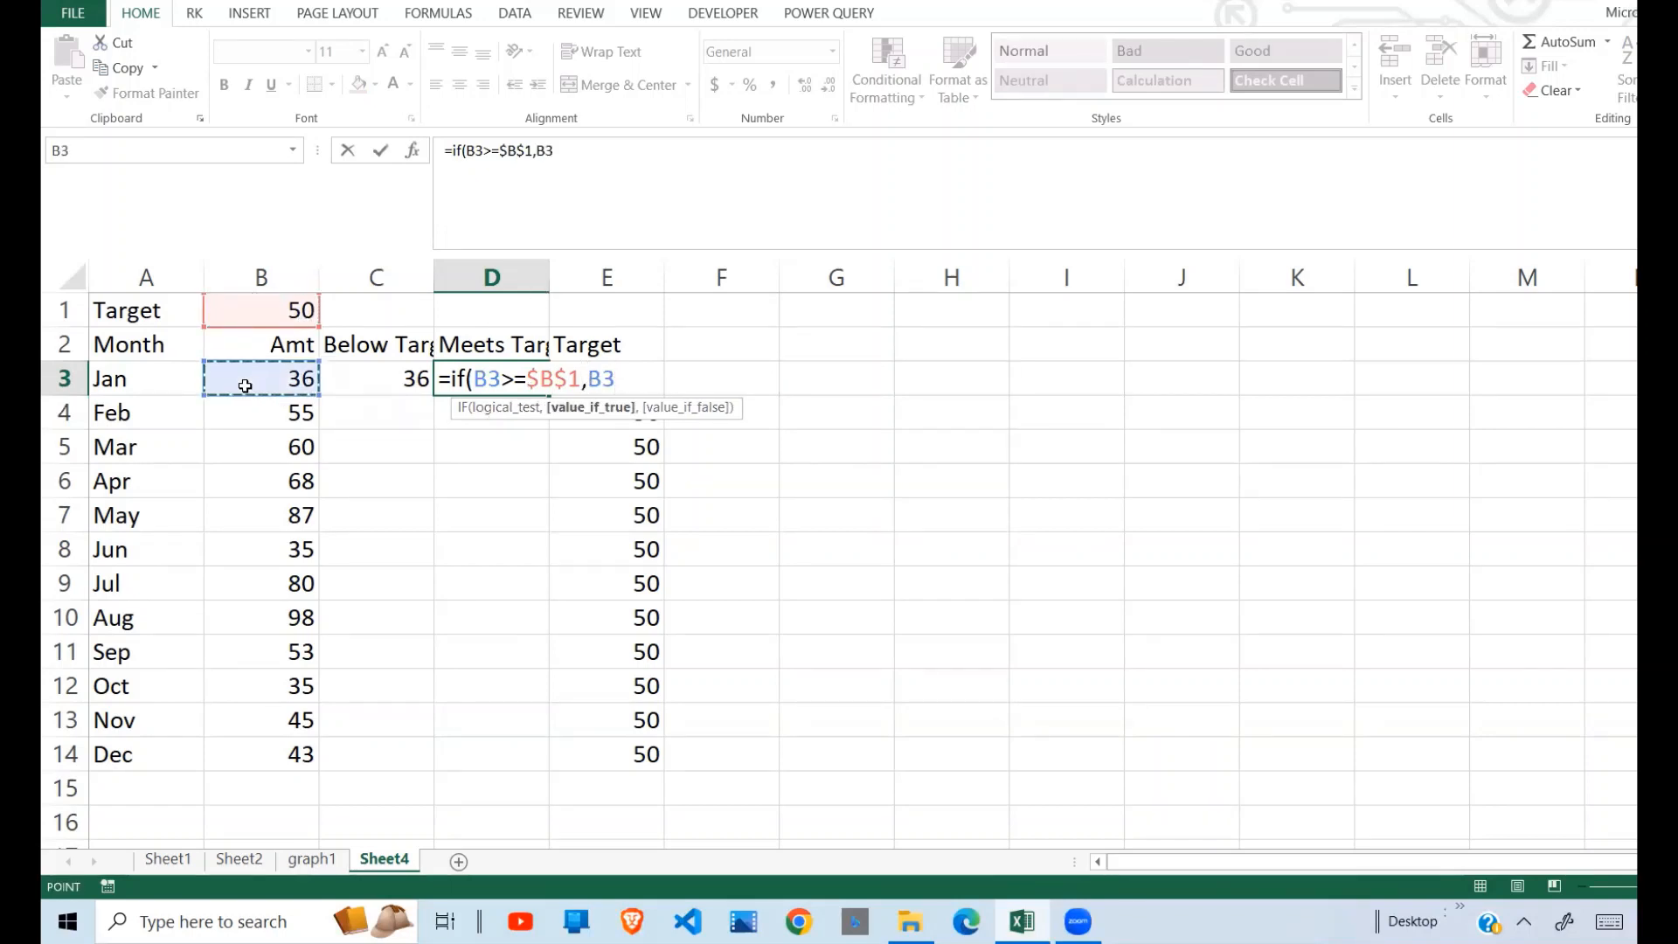
pyautogui.write(',')
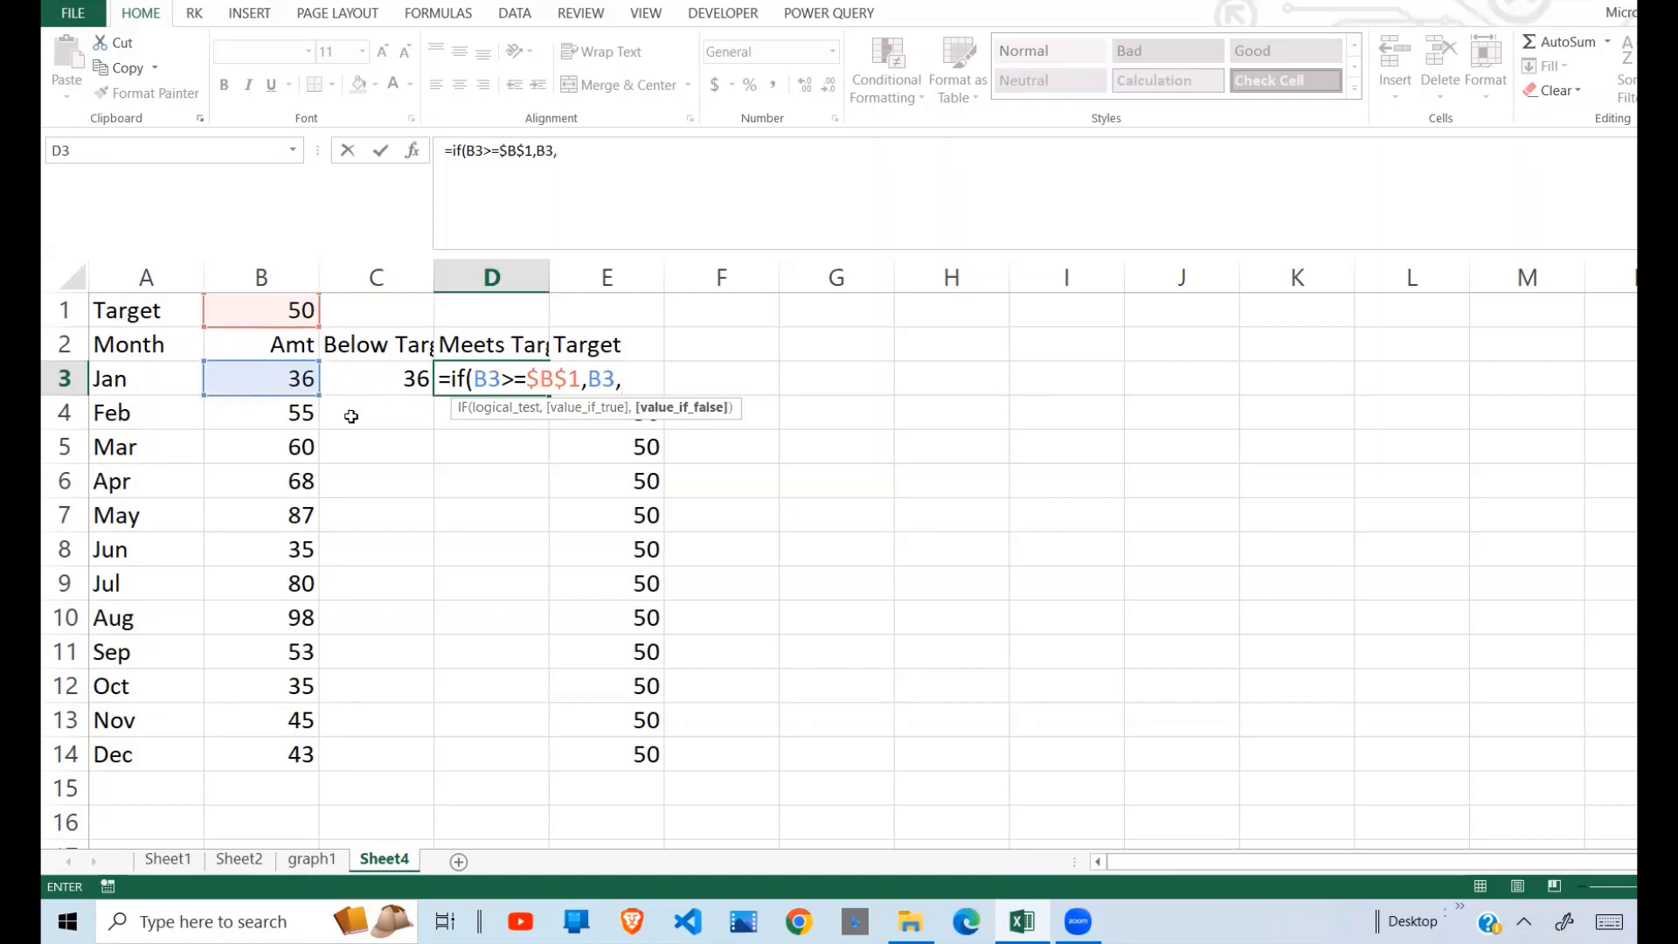
pyautogui.write('a()')
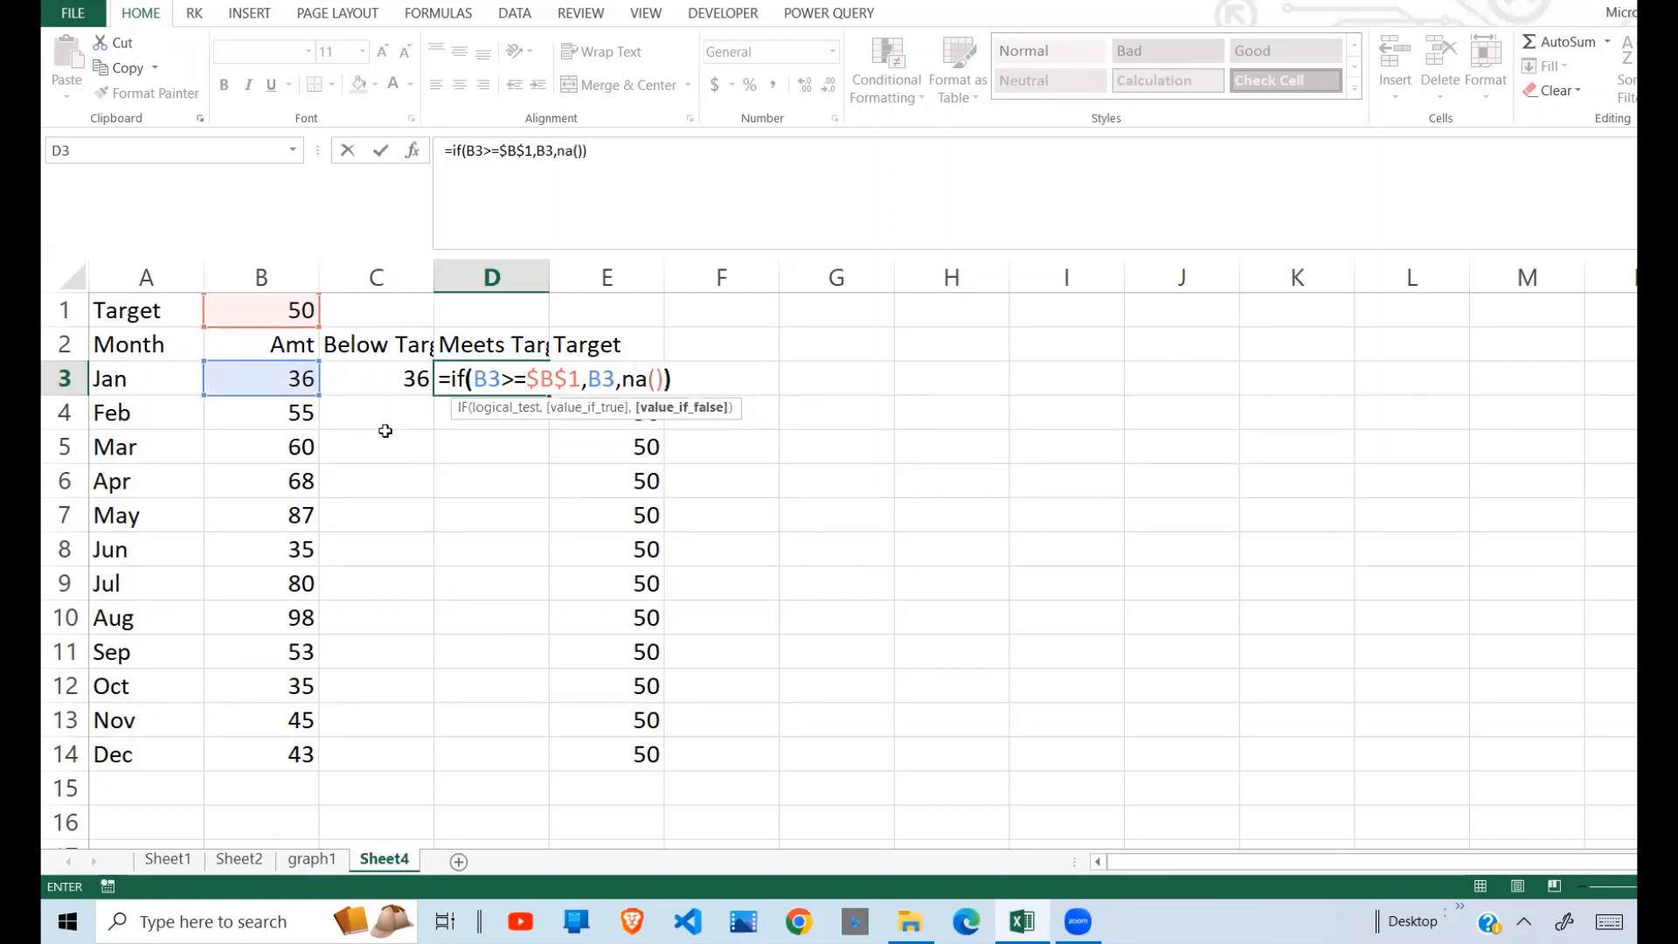
pyautogui.press('Return')
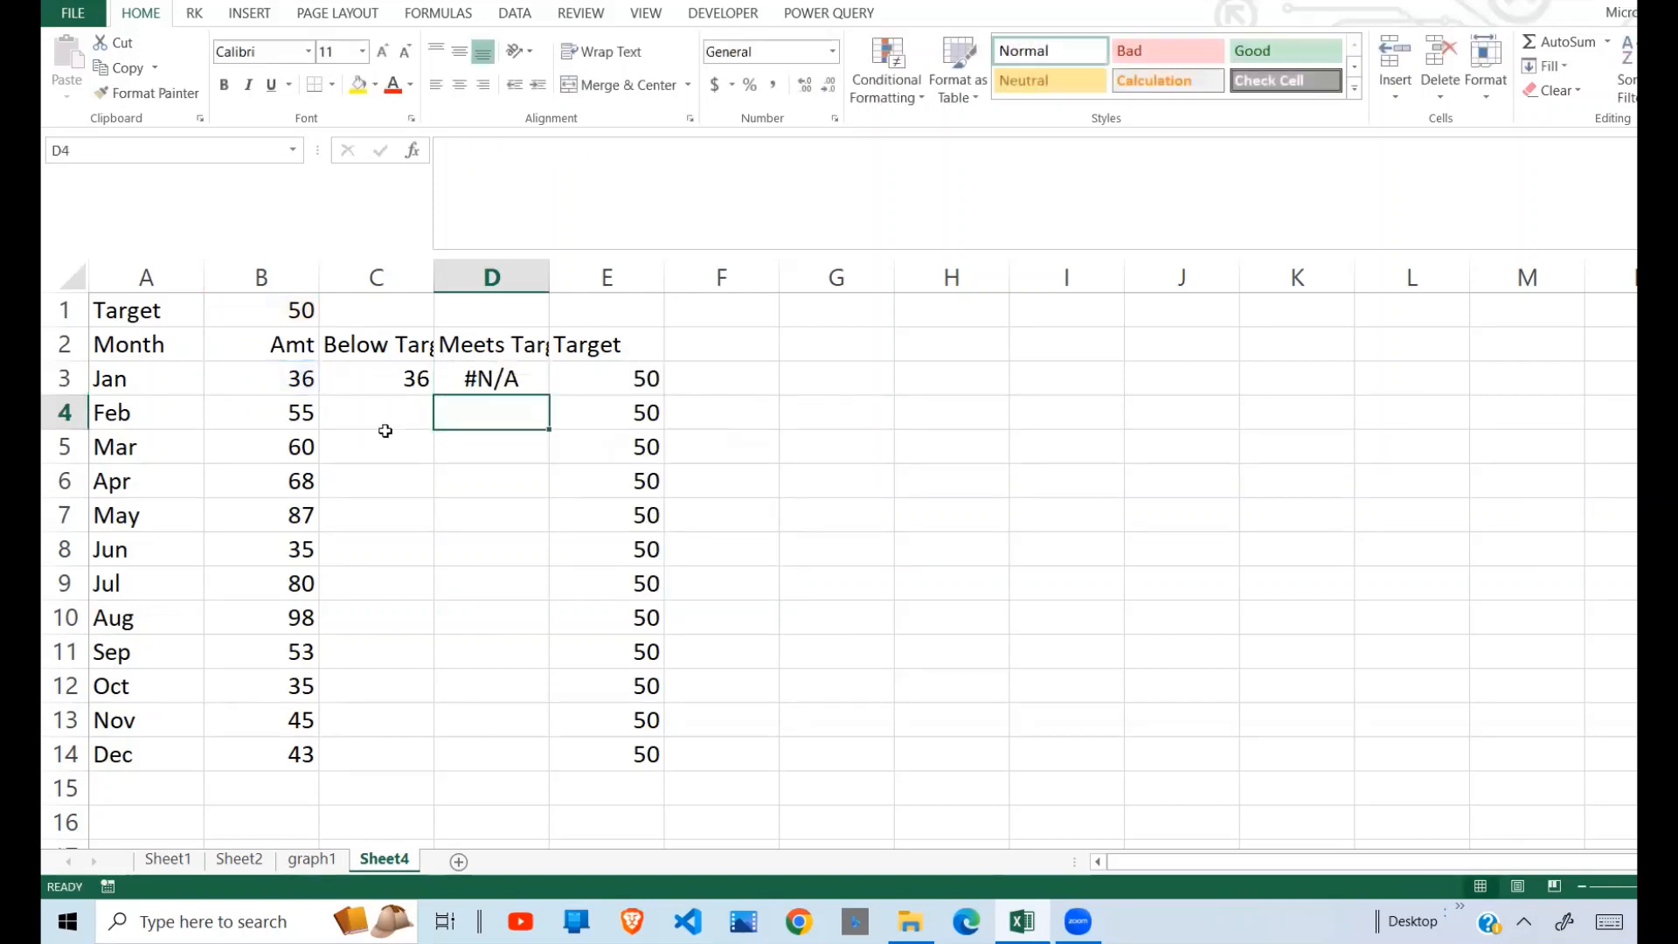
pyautogui.moveTo(401, 384); pyautogui.dragTo(508, 378)
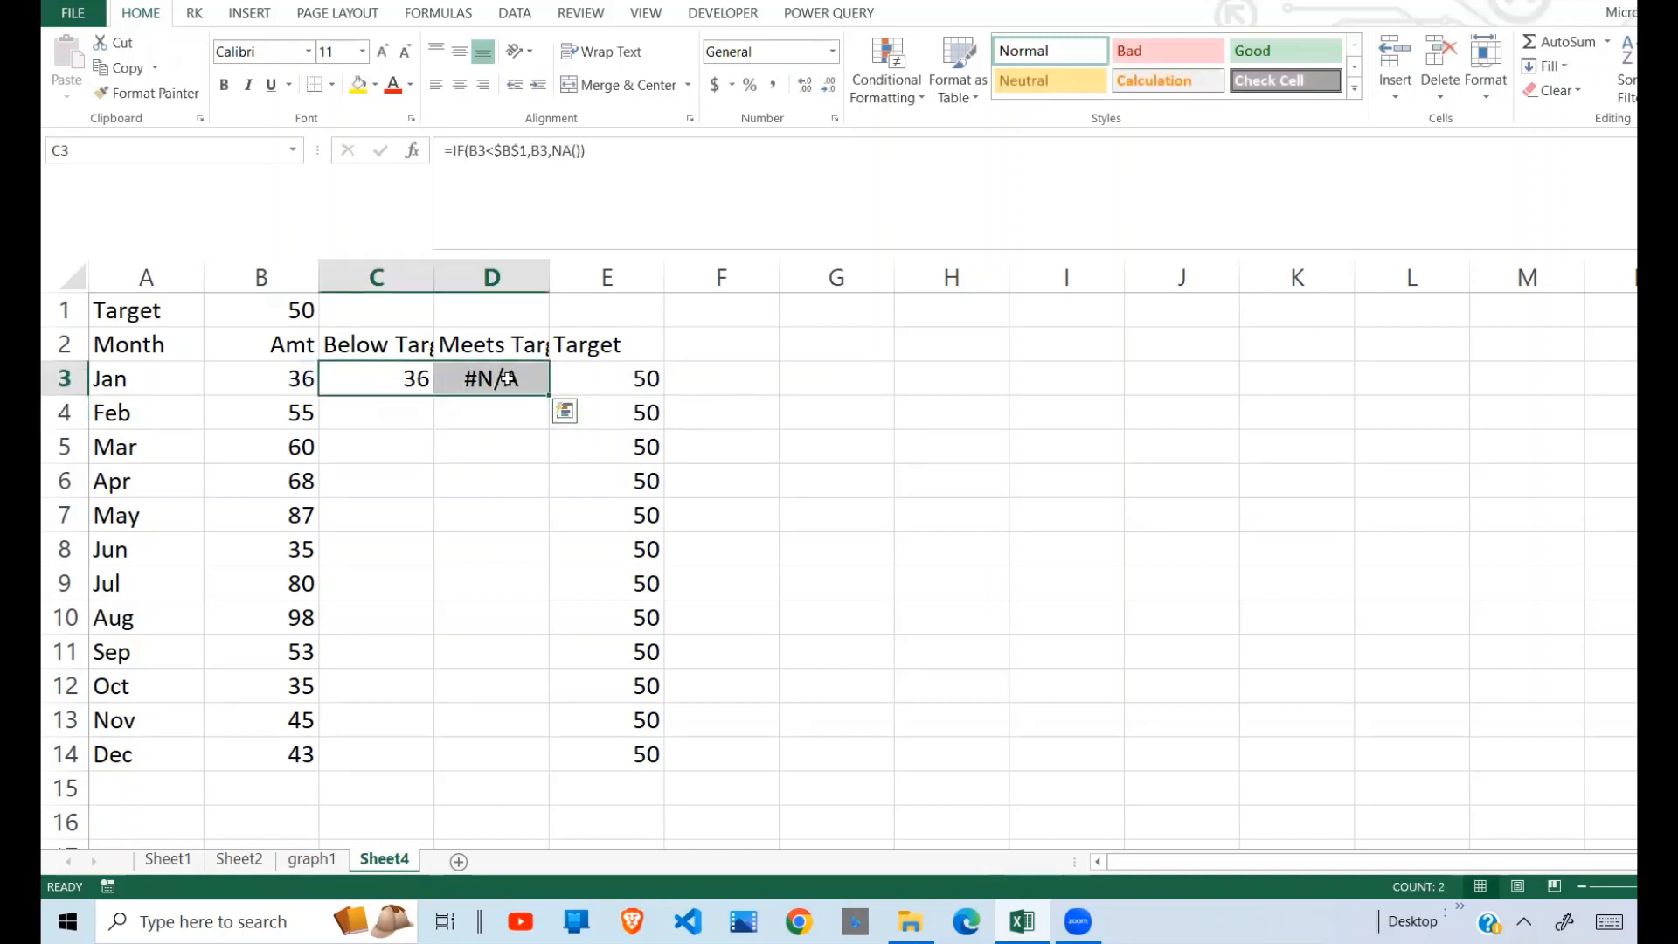
pyautogui.click(397, 378)
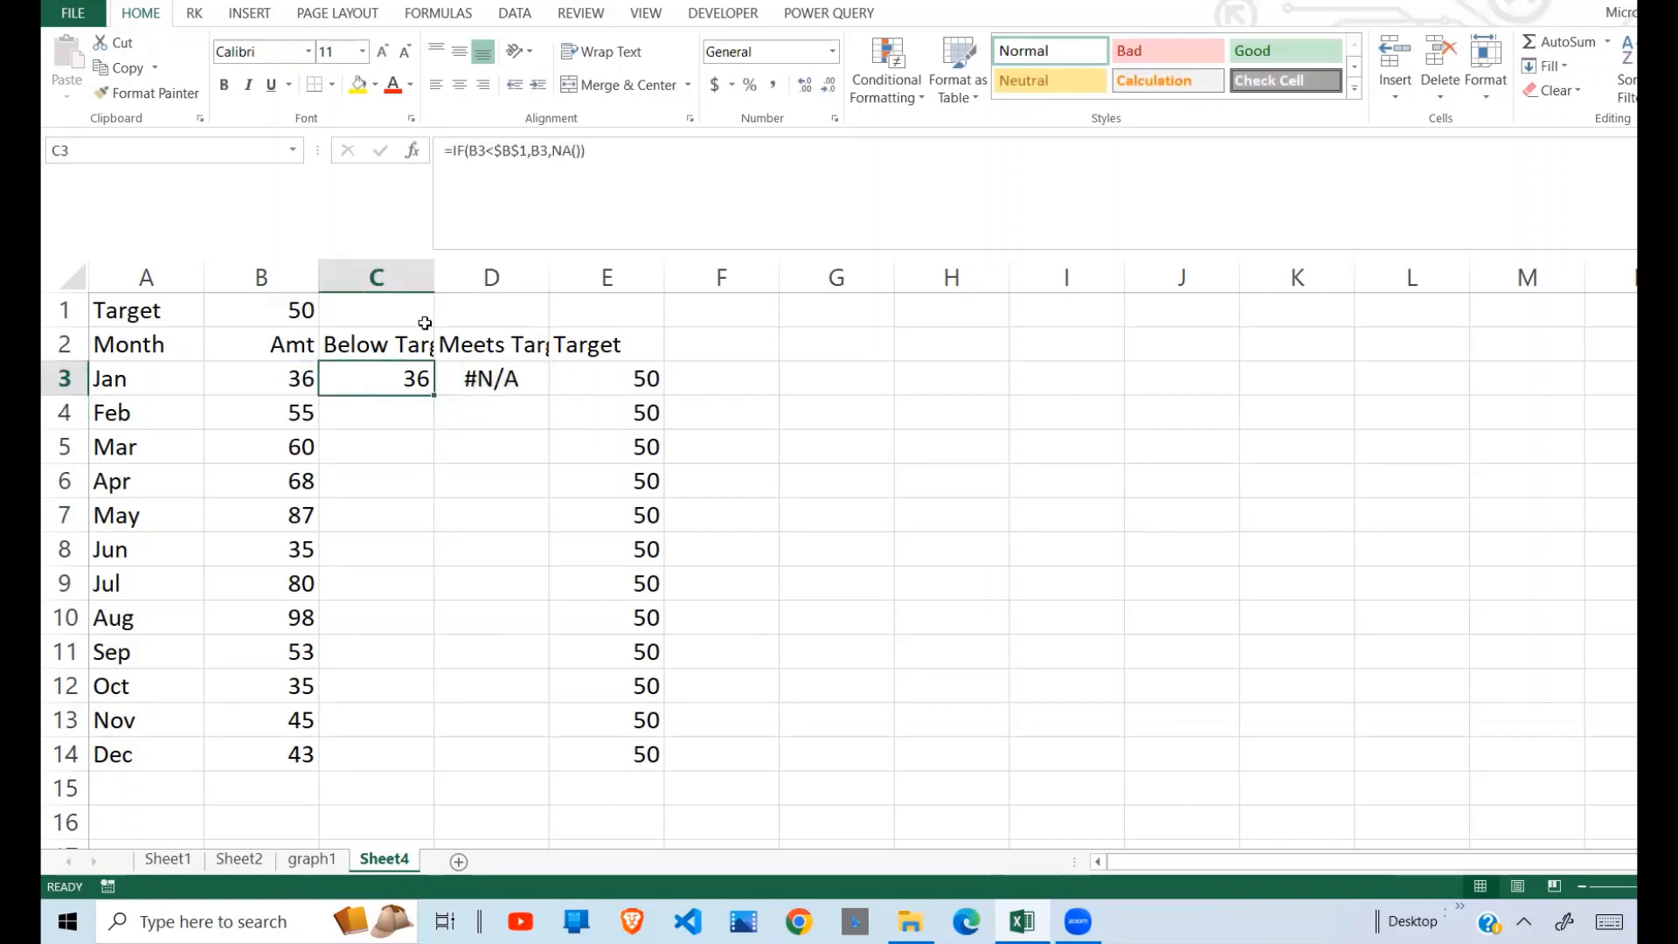
pyautogui.click(389, 346)
pyautogui.click(408, 379)
pyautogui.click(516, 370)
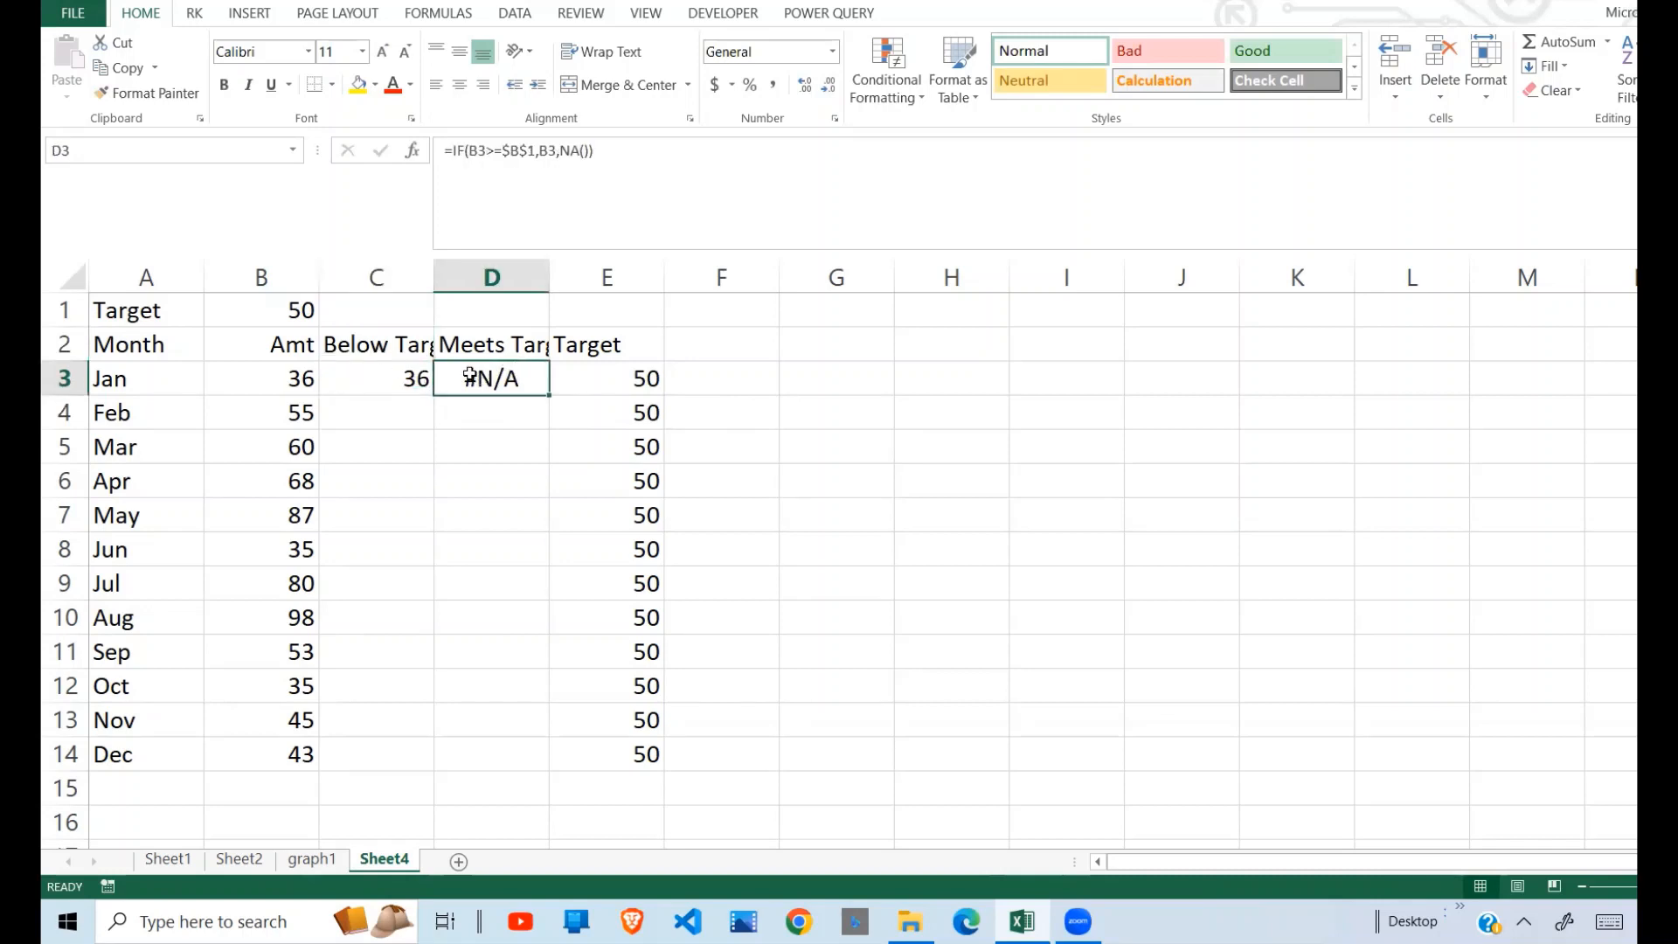
# Fill the formulas in C3:D3 down through row 14 for all months
pyautogui.moveTo(408, 385); pyautogui.dragTo(541, 371)
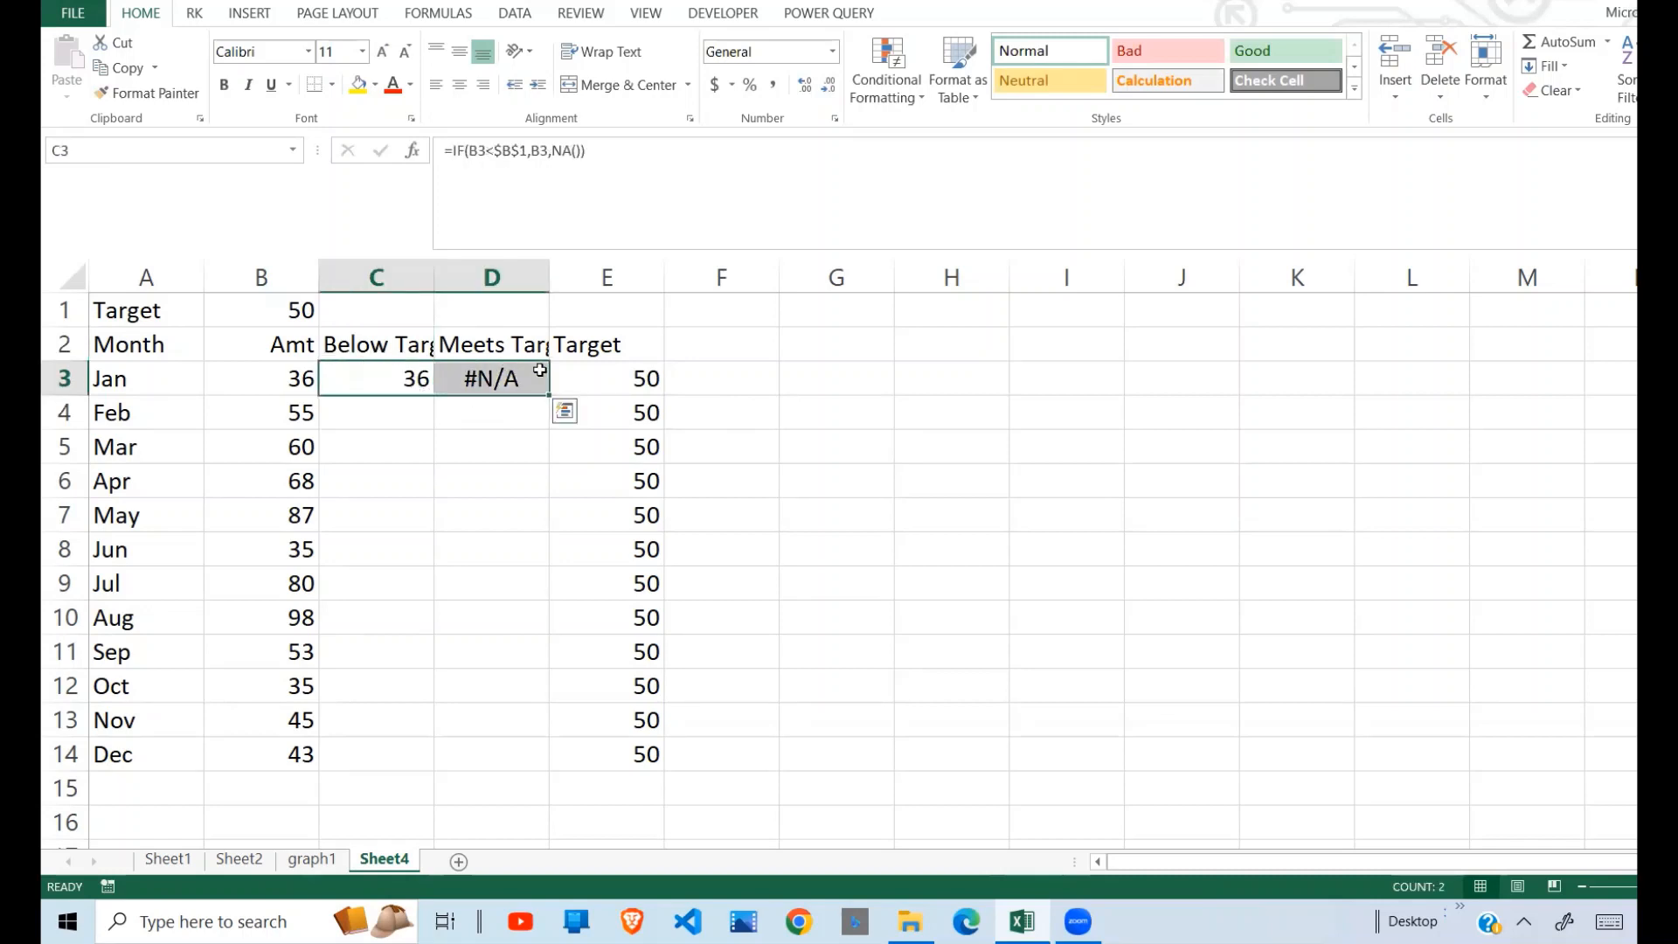
pyautogui.hotkey('shift', 'Down')
pyautogui.hotkey('shift', 'Down')
pyautogui.hotkey('shift', 'Down')
pyautogui.hotkey('shift', 'Down')
pyautogui.hotkey('shift', 'Down')
pyautogui.hotkey('shift', 'Down')
pyautogui.hotkey('shift', 'Down')
pyautogui.hotkey('shift', 'Down')
pyautogui.hotkey('shift', 'Down')
pyautogui.hotkey('shift', 'Down')
pyautogui.hotkey('shift', 'Down')
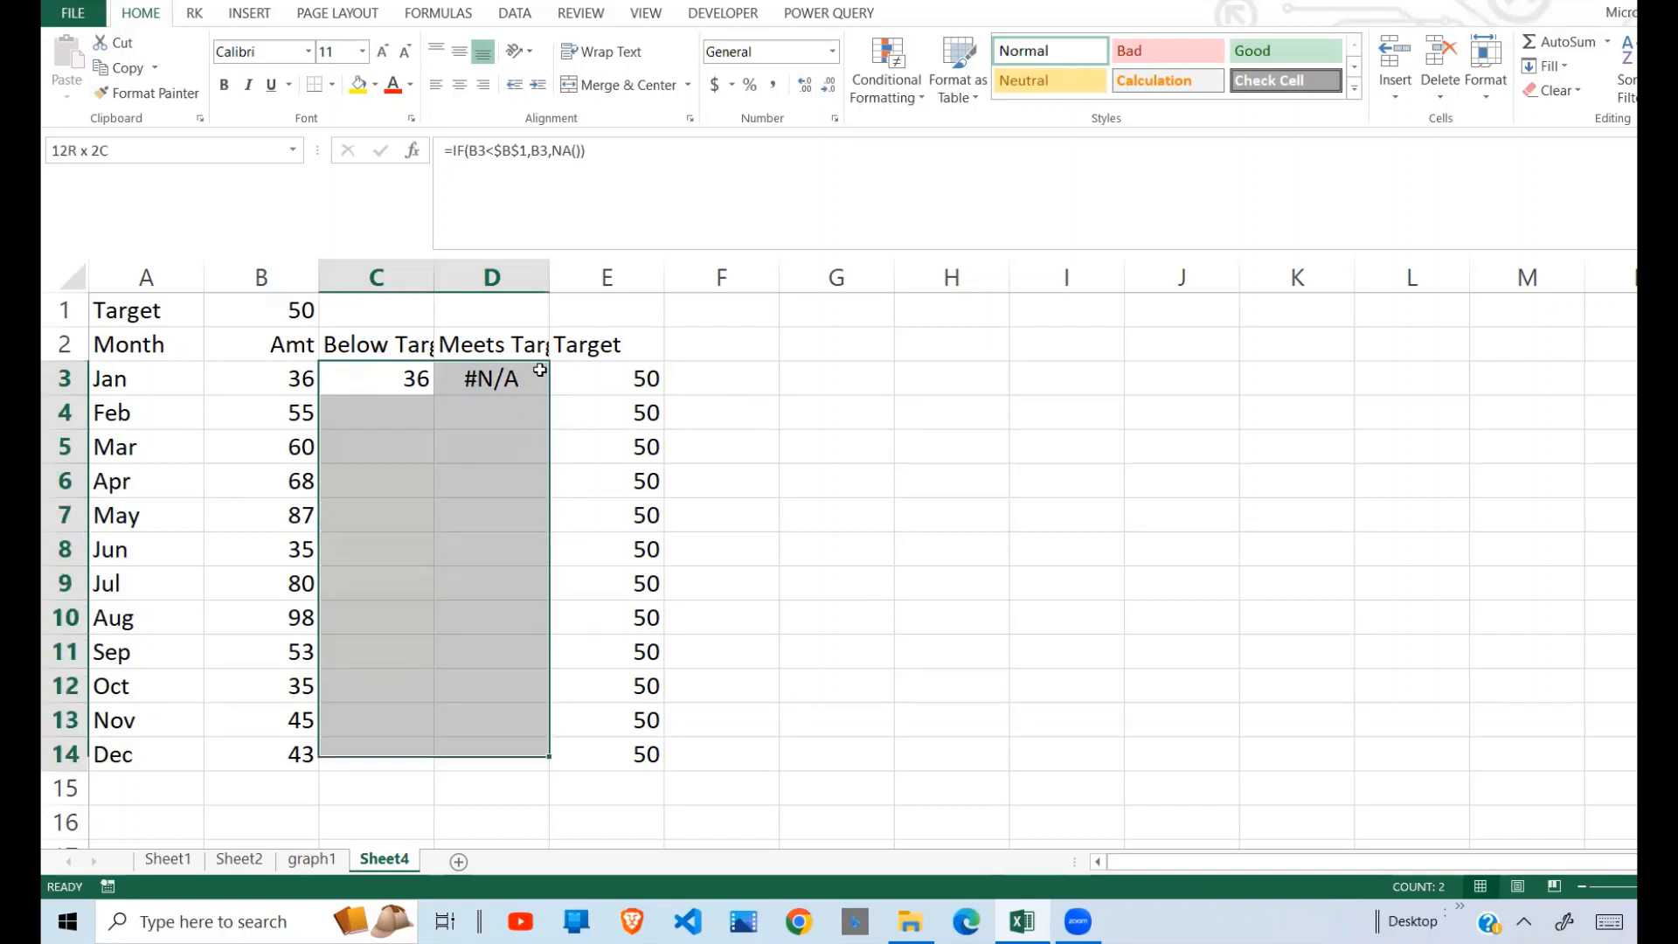
pyautogui.hotkey('ctrl', 'd')
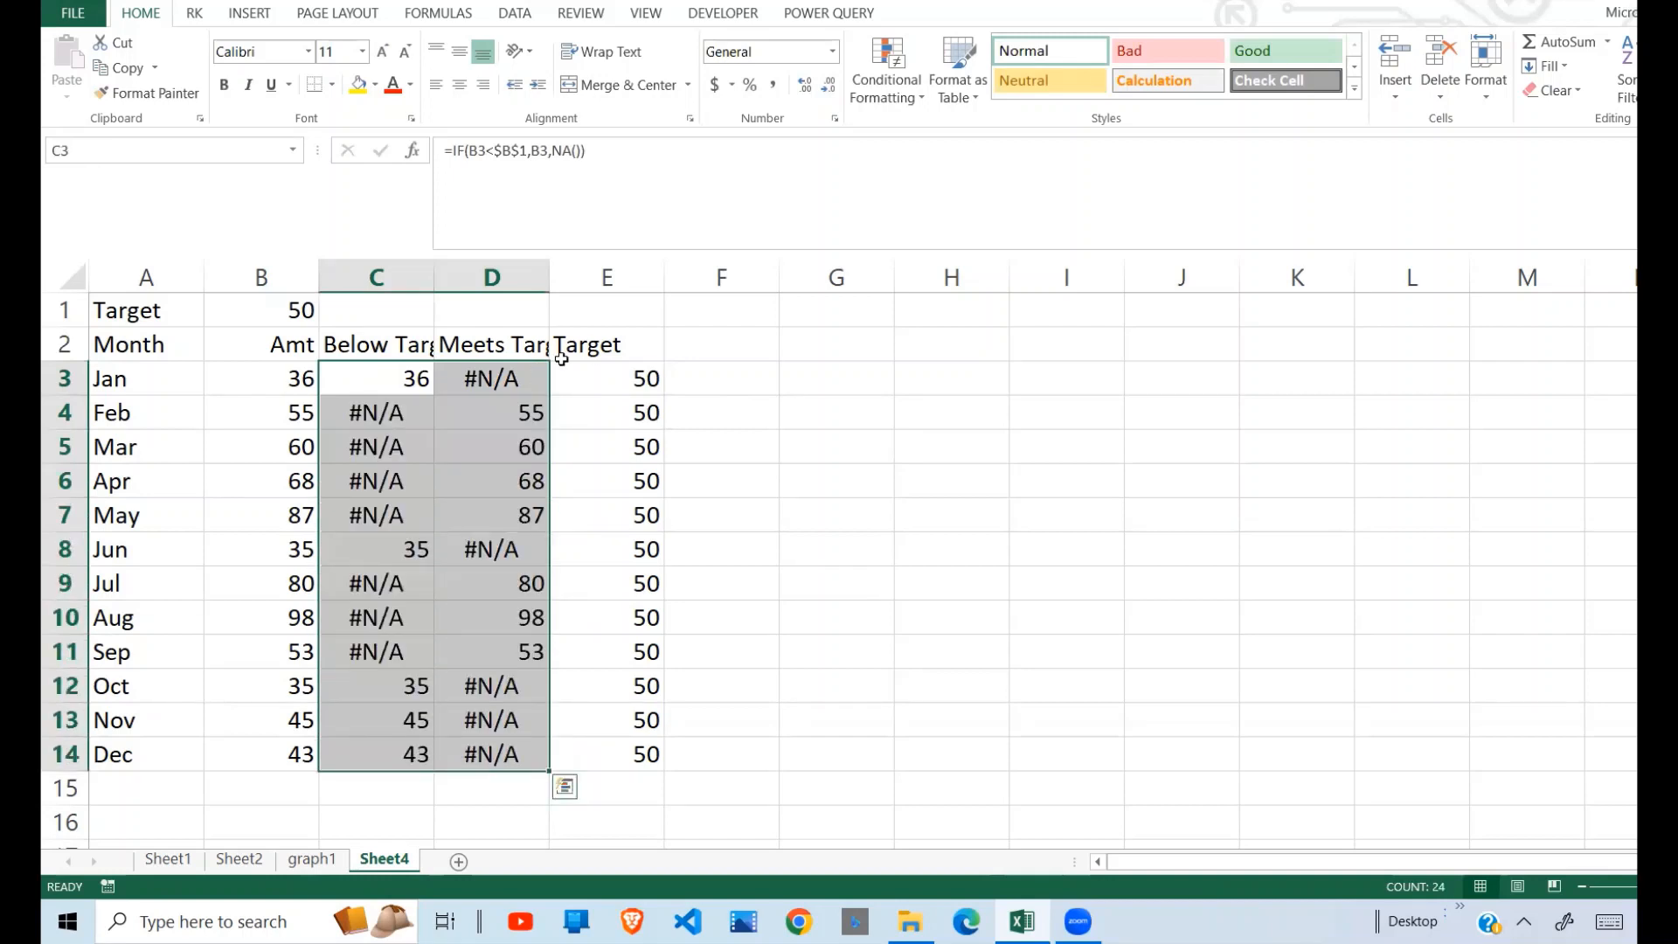
pyautogui.click(816, 393)
pyautogui.click(512, 560)
pyautogui.click(606, 524)
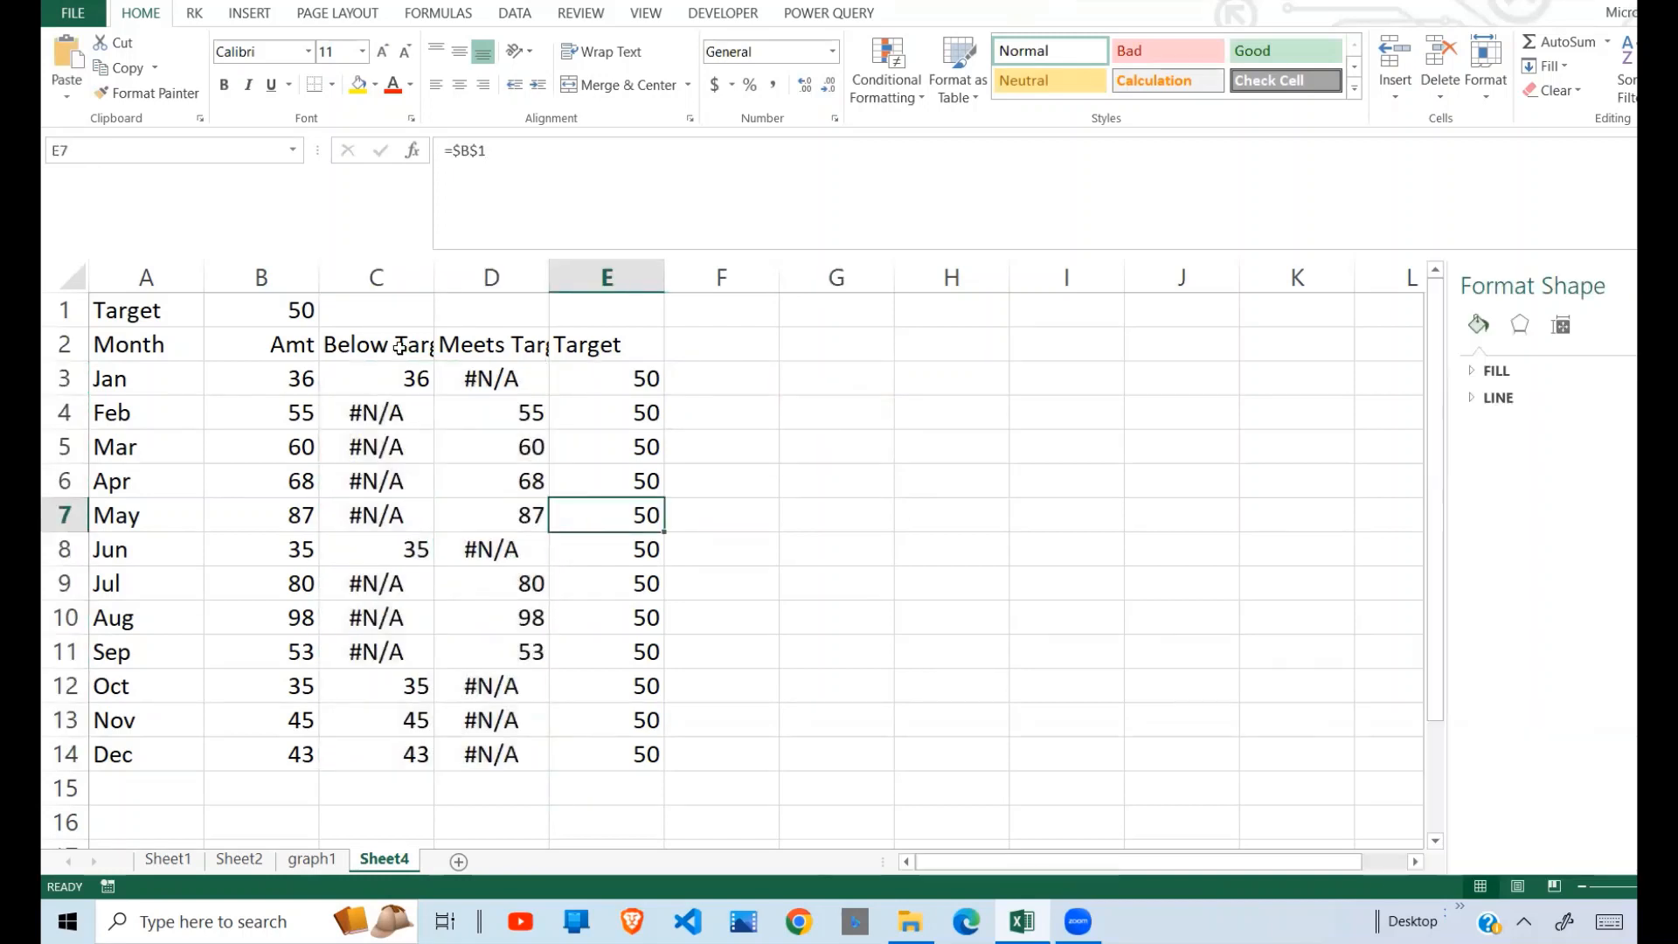
# Insert a 2-D stacked column chart from the range C2:E14, including the column headers
pyautogui.moveTo(381, 349); pyautogui.dragTo(585, 753)
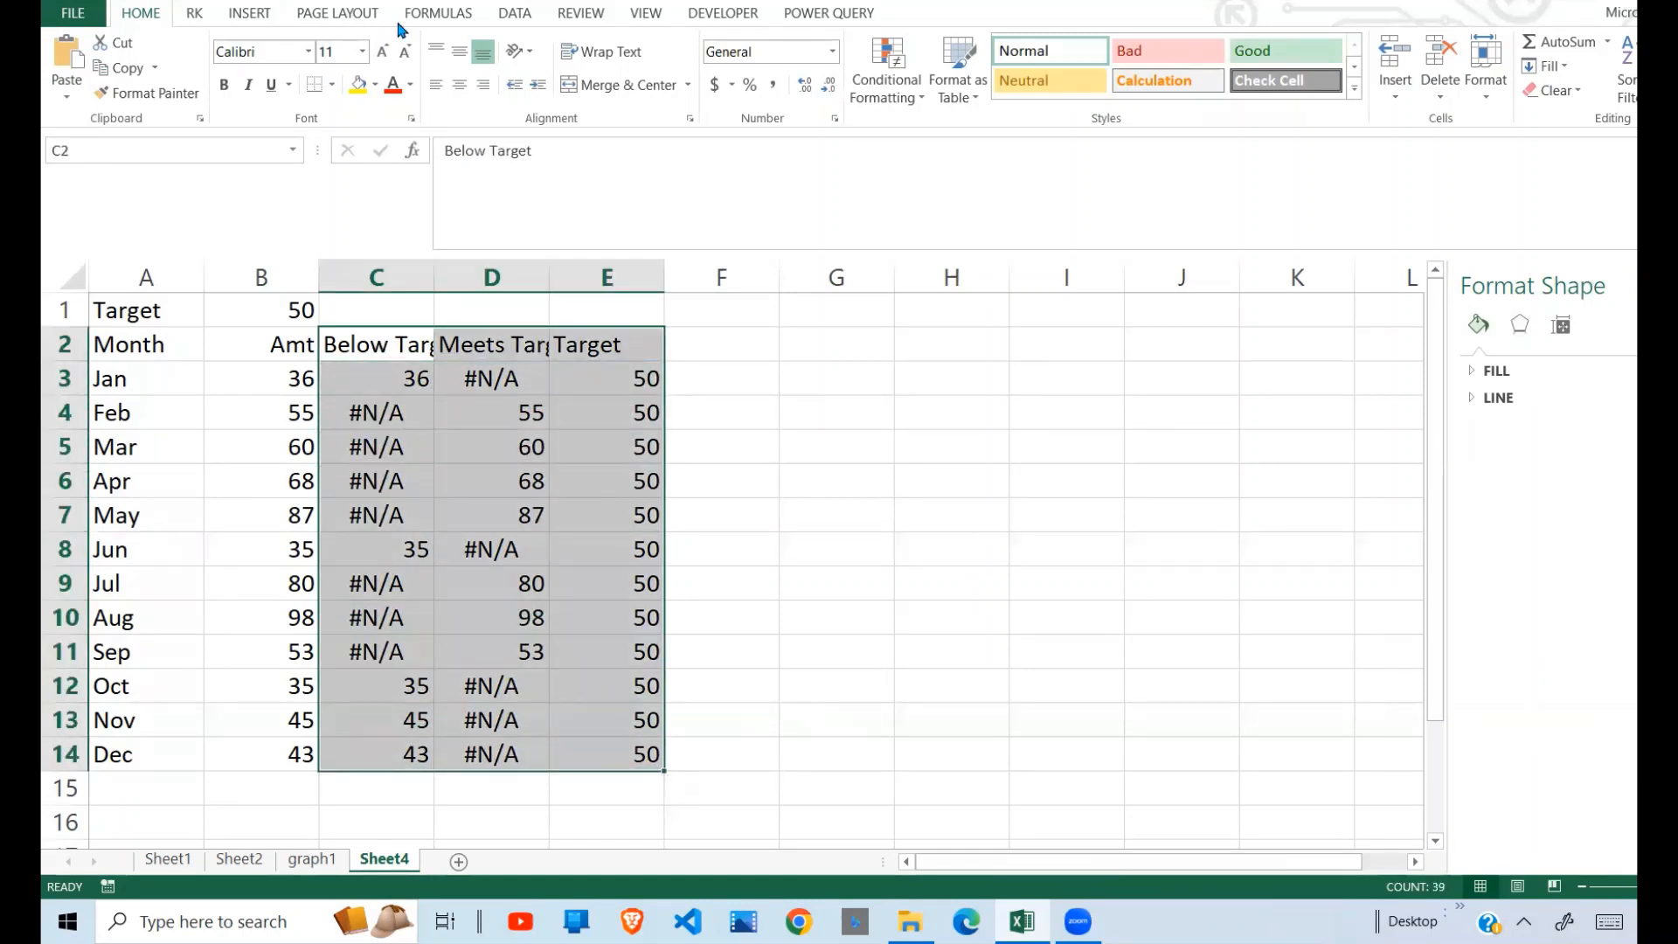
pyautogui.click(249, 13)
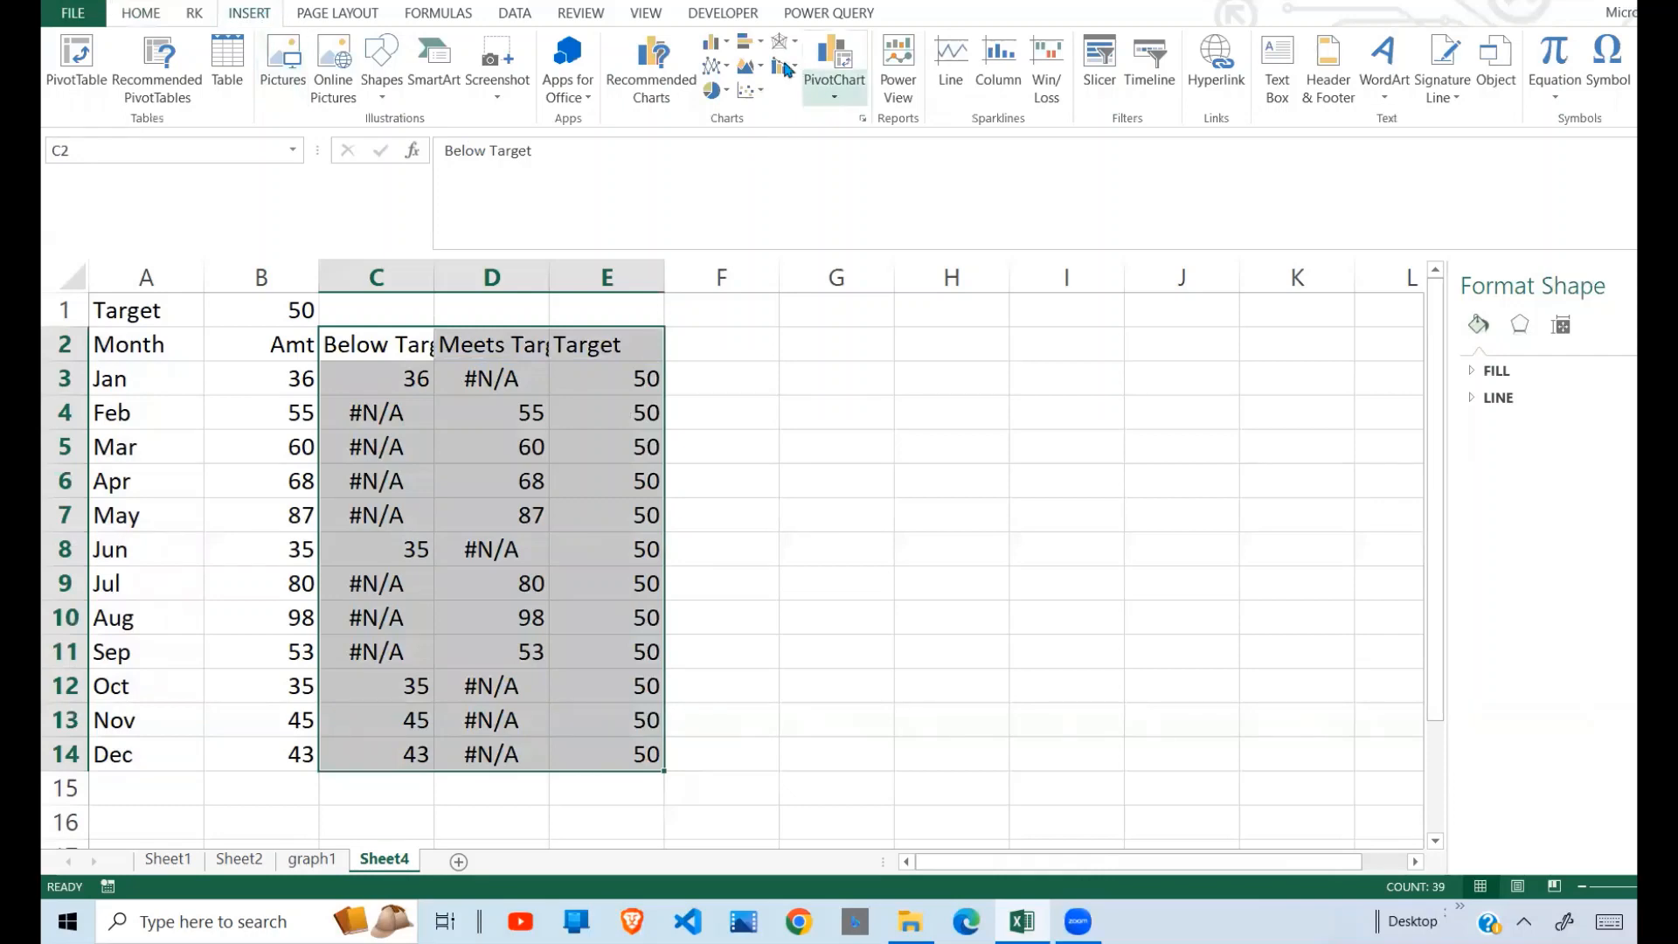
pyautogui.click(713, 54)
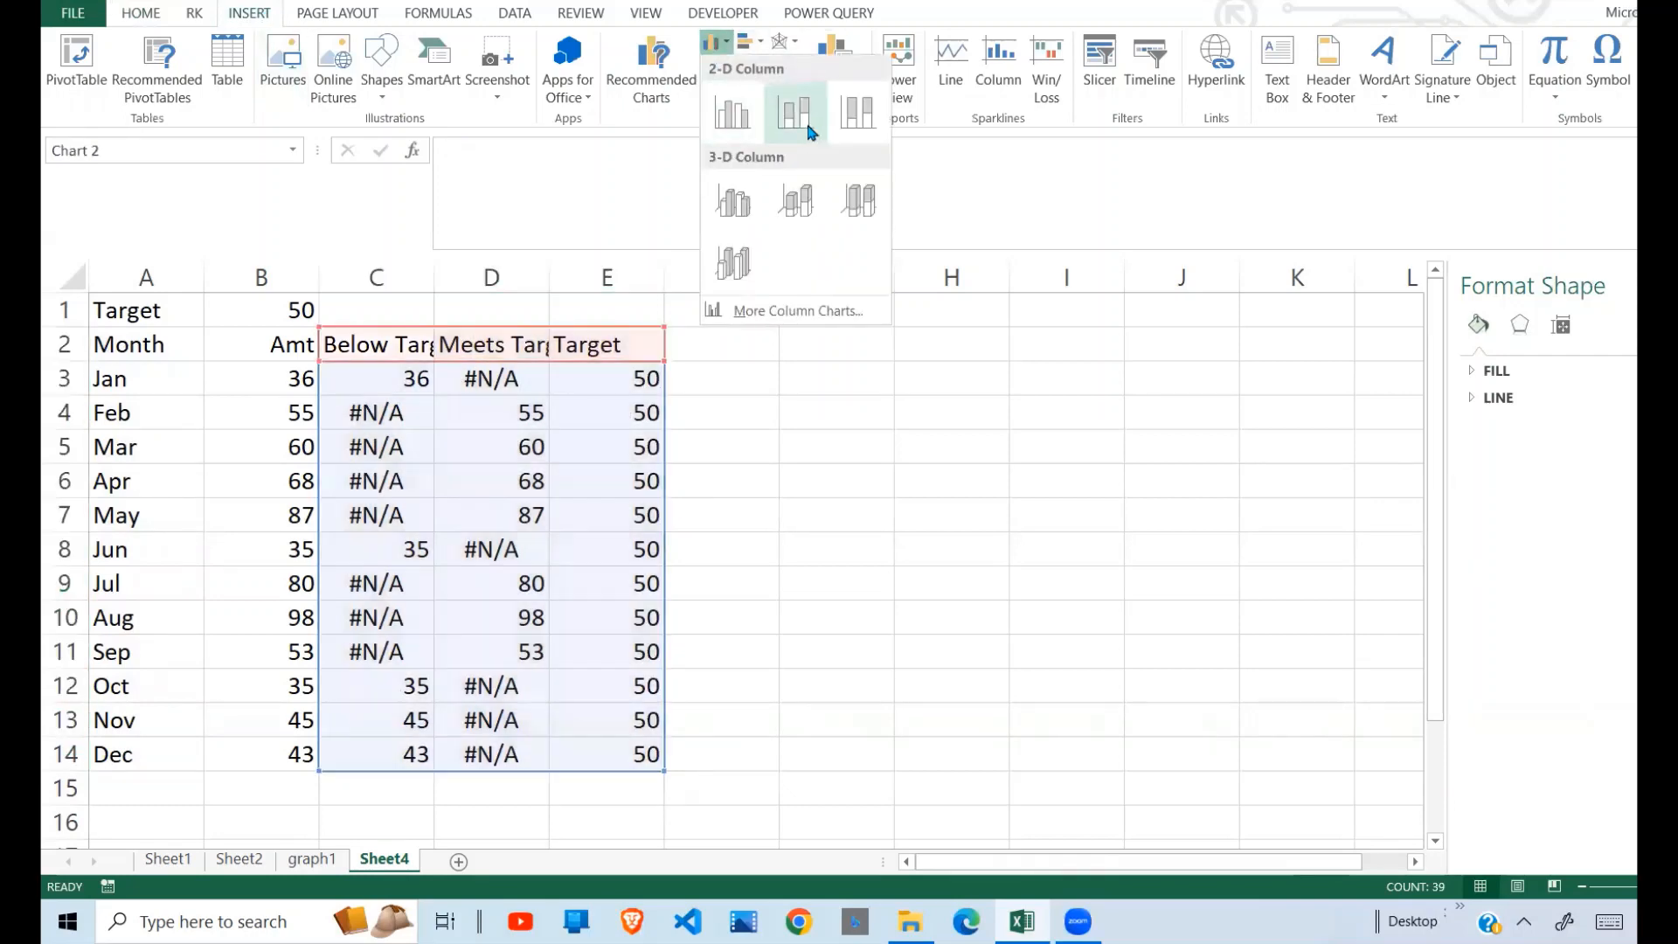
pyautogui.click(808, 125)
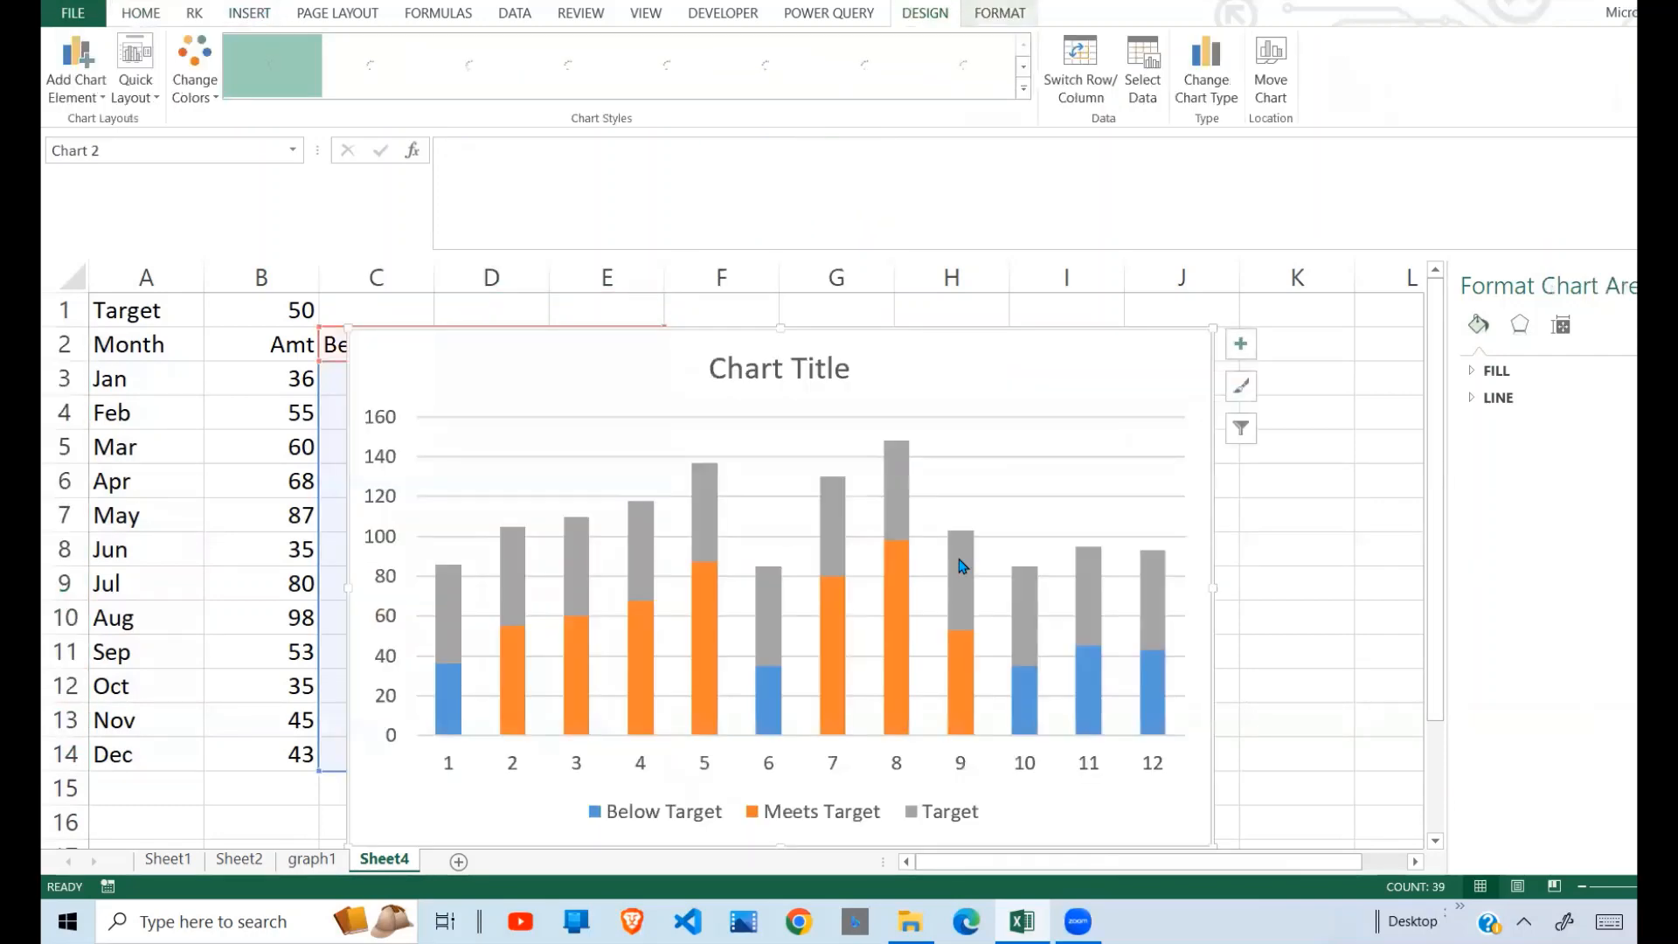
pyautogui.moveTo(937, 328)
pyautogui.mouseDown()
pyautogui.moveTo(1113, 288)
pyautogui.moveTo(1121, 266)
pyautogui.moveTo(1228, 284)
pyautogui.mouseUp()
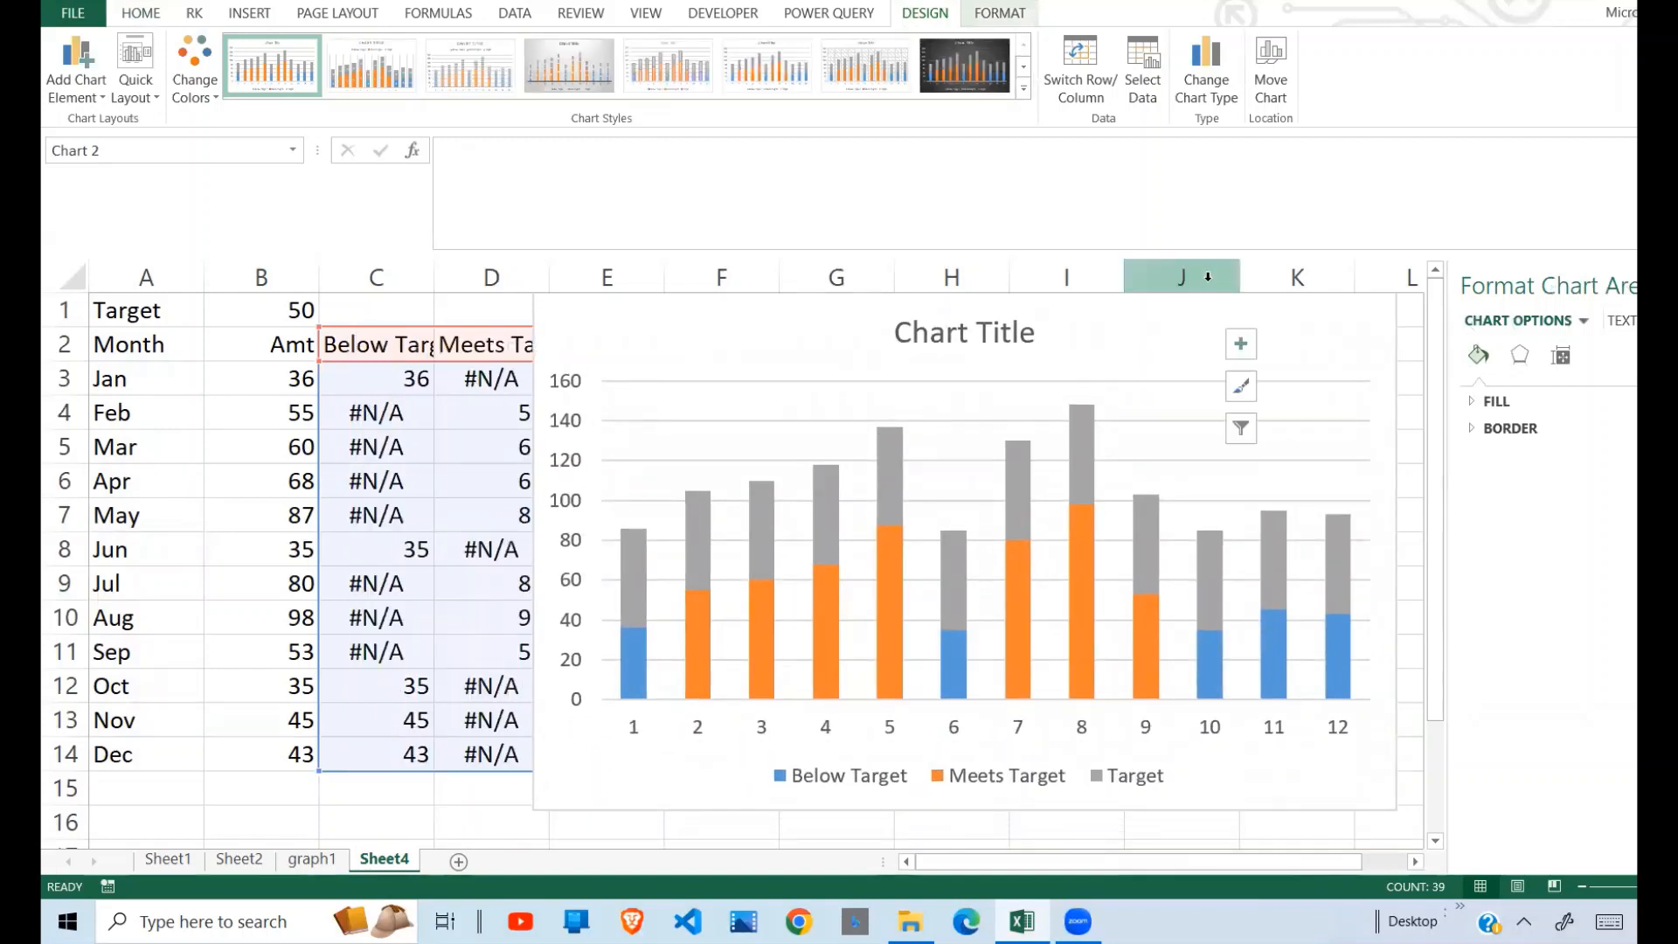
pyautogui.moveTo(1049, 338); pyautogui.dragTo(1281, 337)
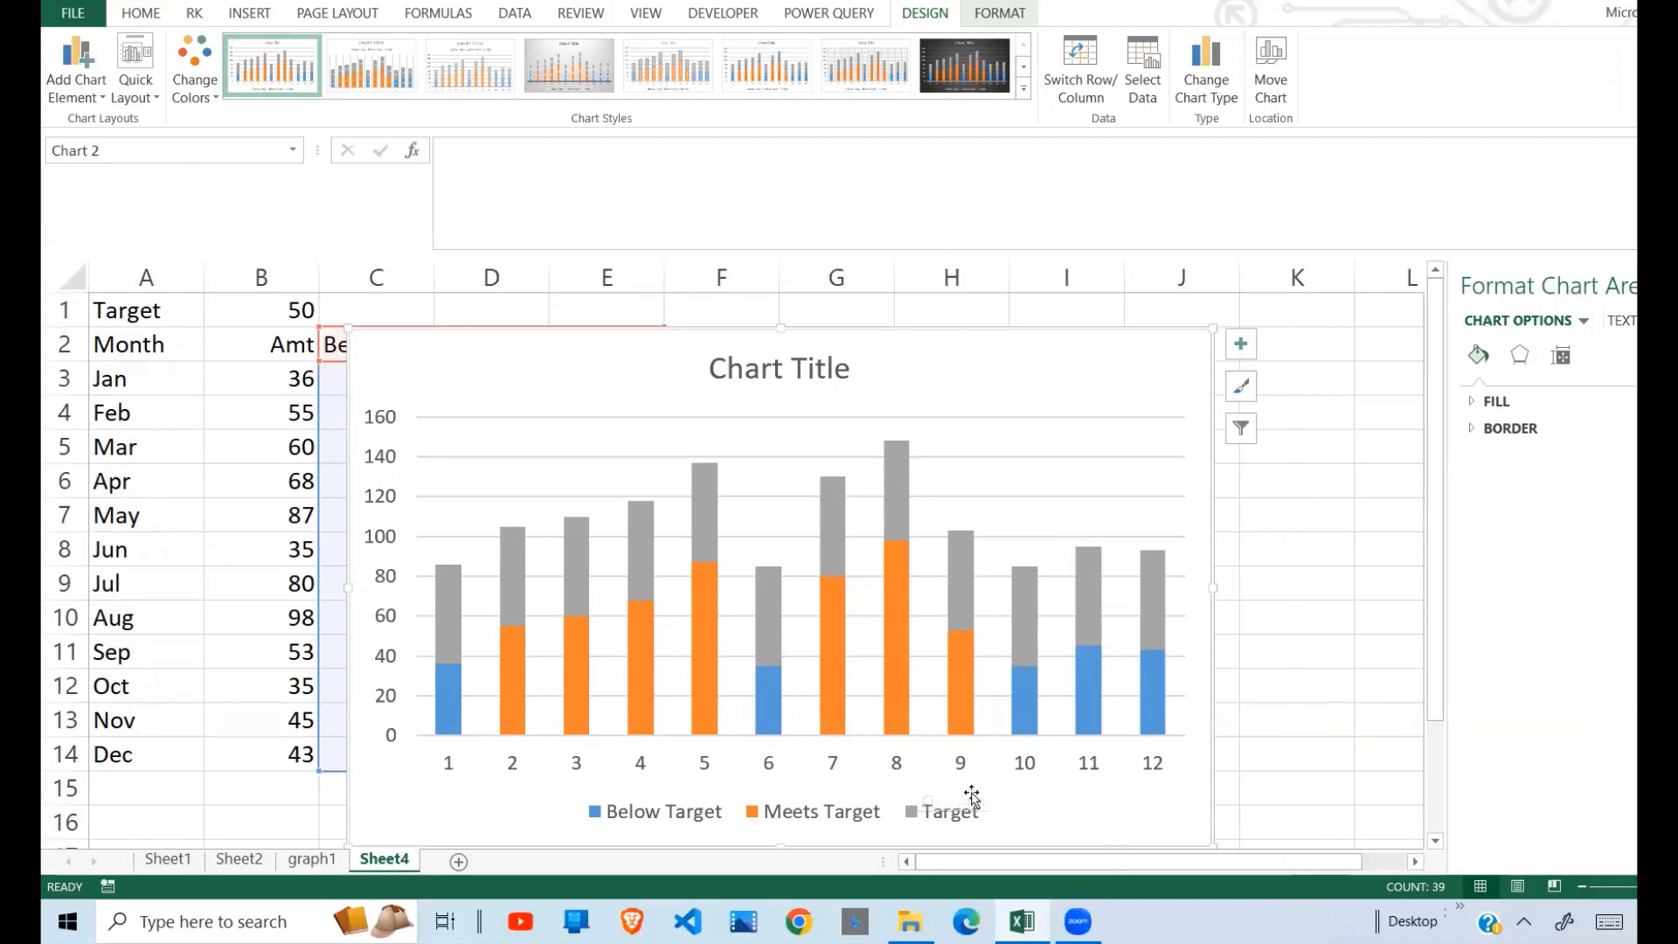
# Set the chart's horizontal axis labels to the month names in the range A3:A14
pyautogui.rightClick(901, 773)
pyautogui.click(1001, 647)
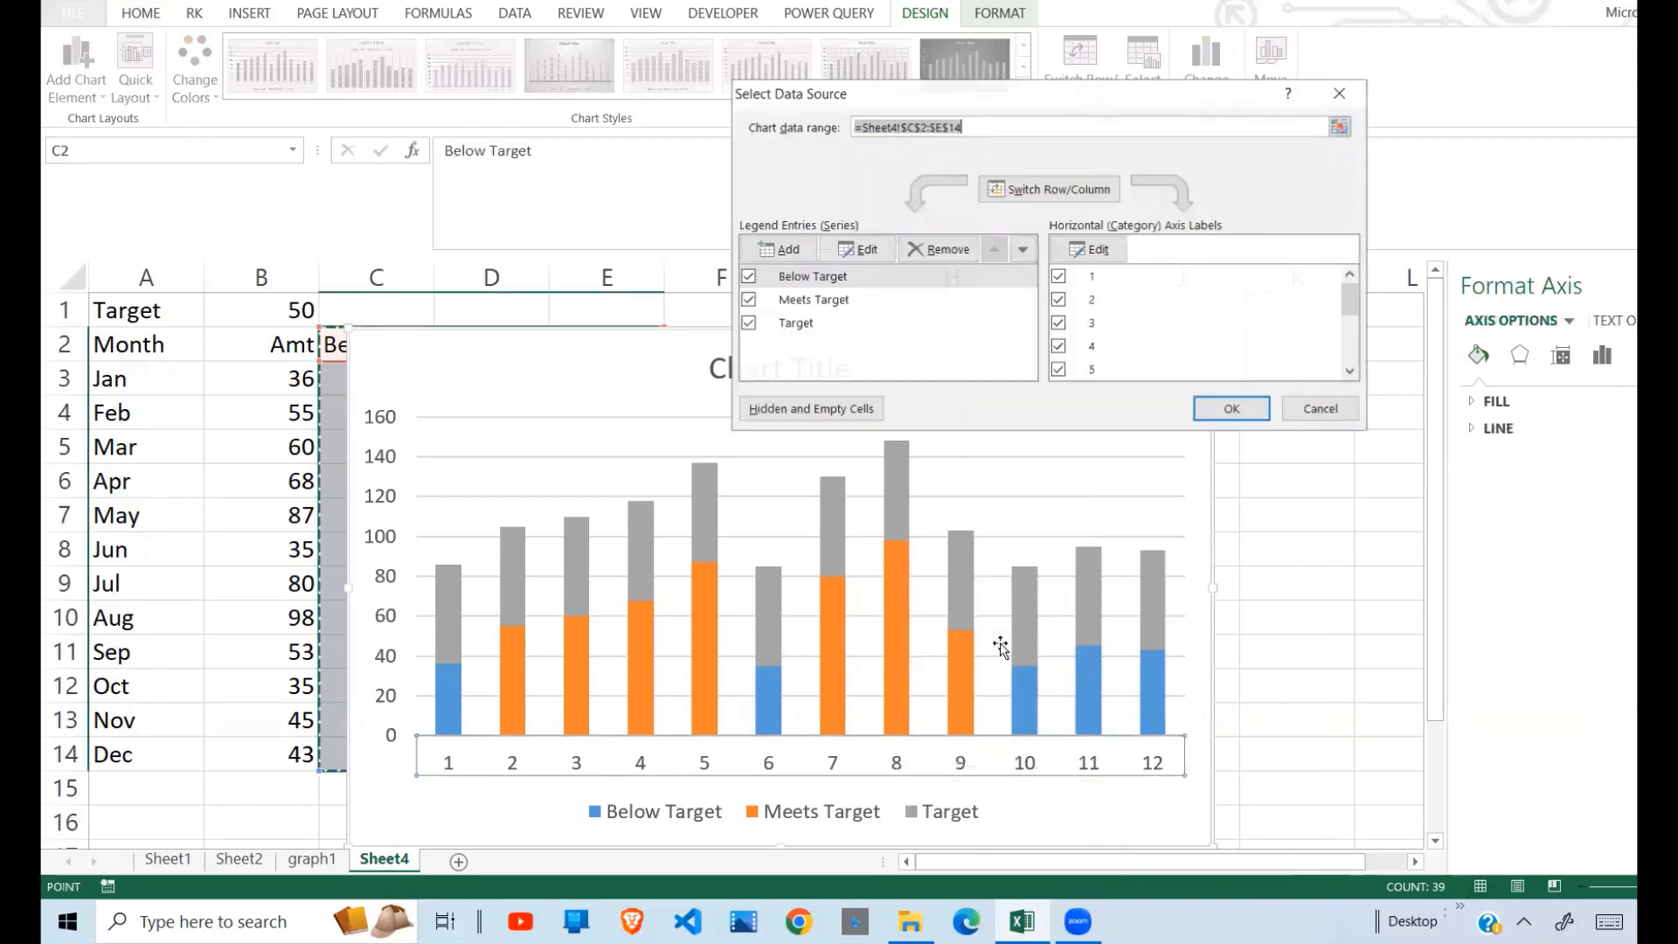
pyautogui.click(1117, 257)
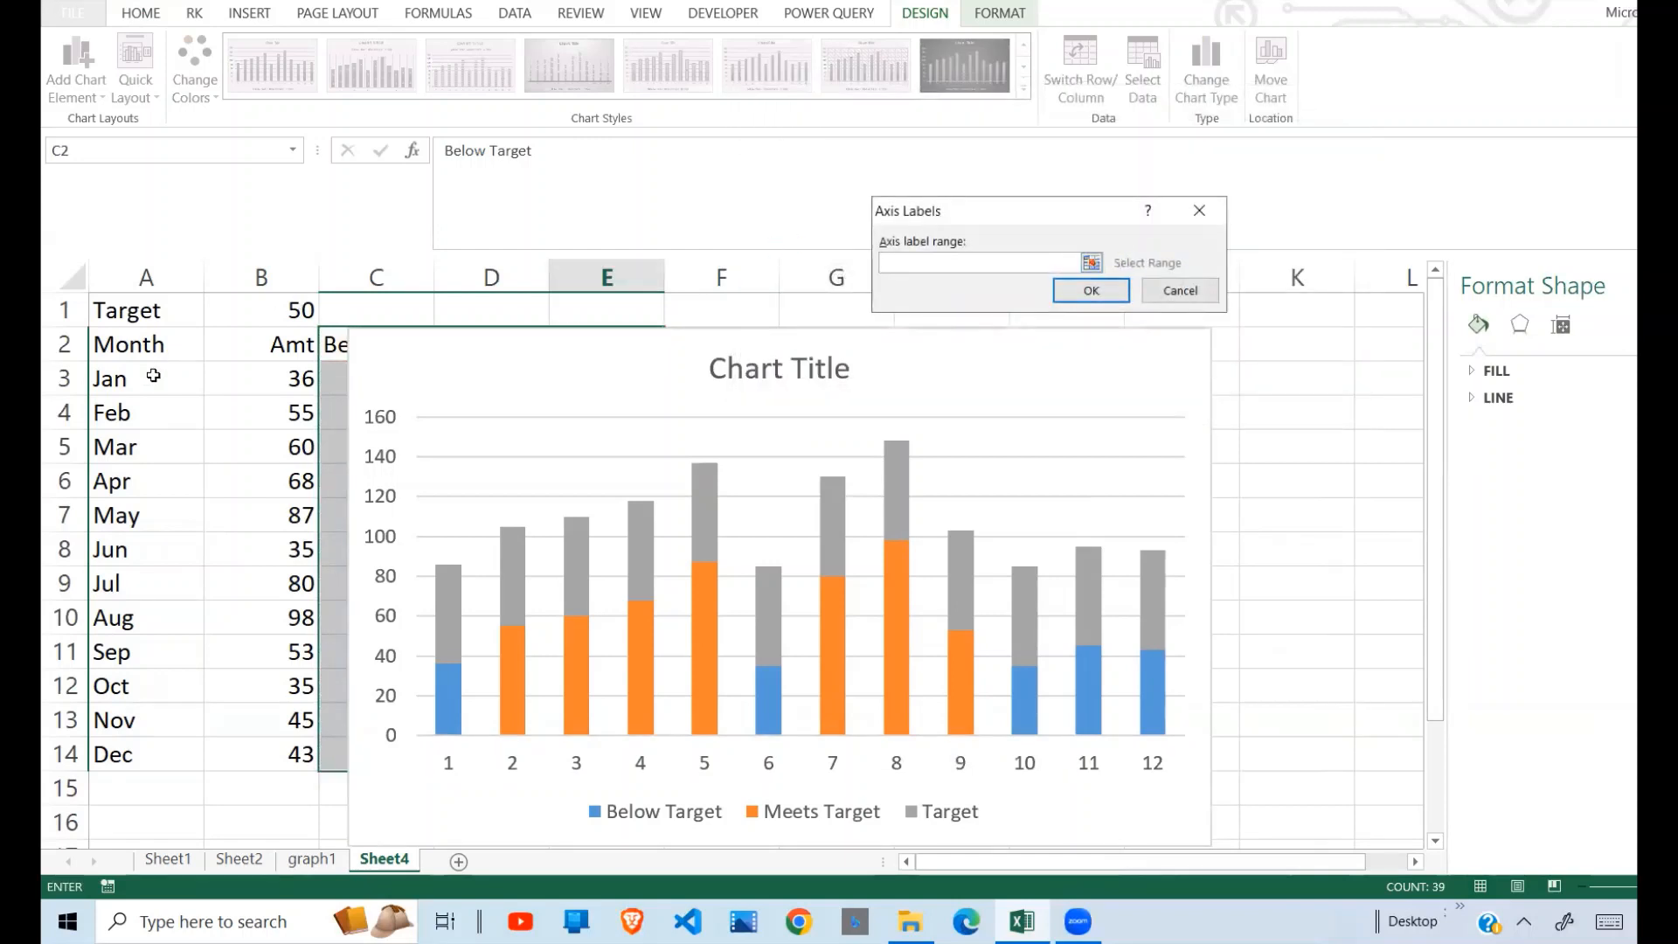
pyautogui.moveTo(153, 376); pyautogui.dragTo(132, 755)
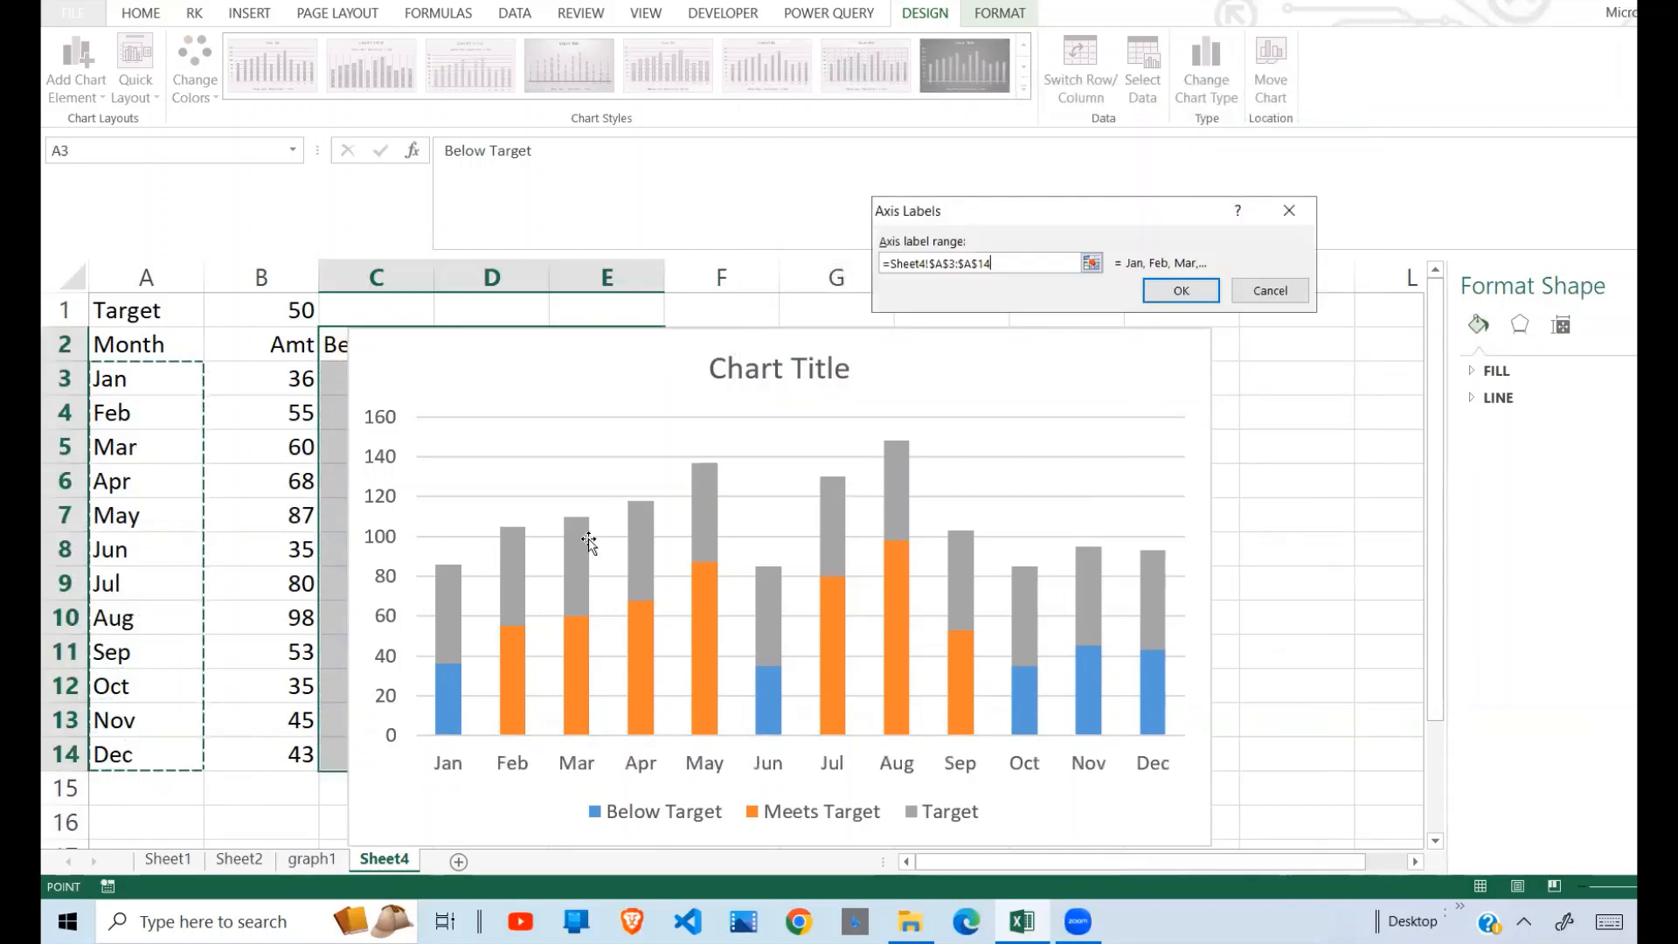
pyautogui.click(1183, 292)
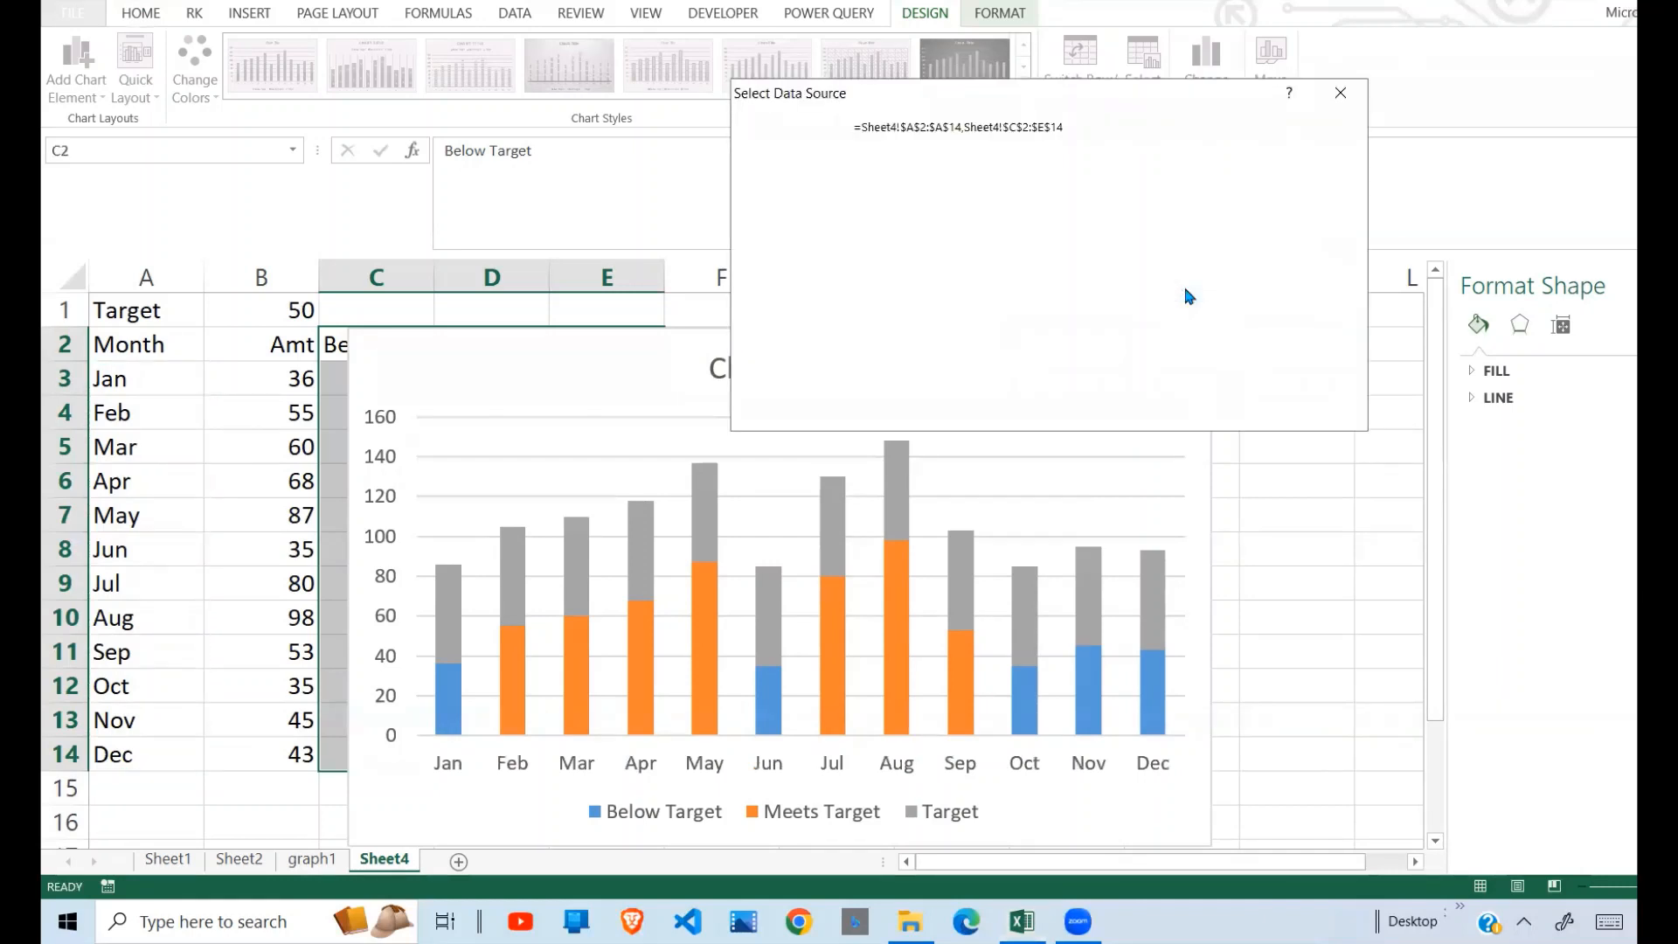
pyautogui.click(1232, 409)
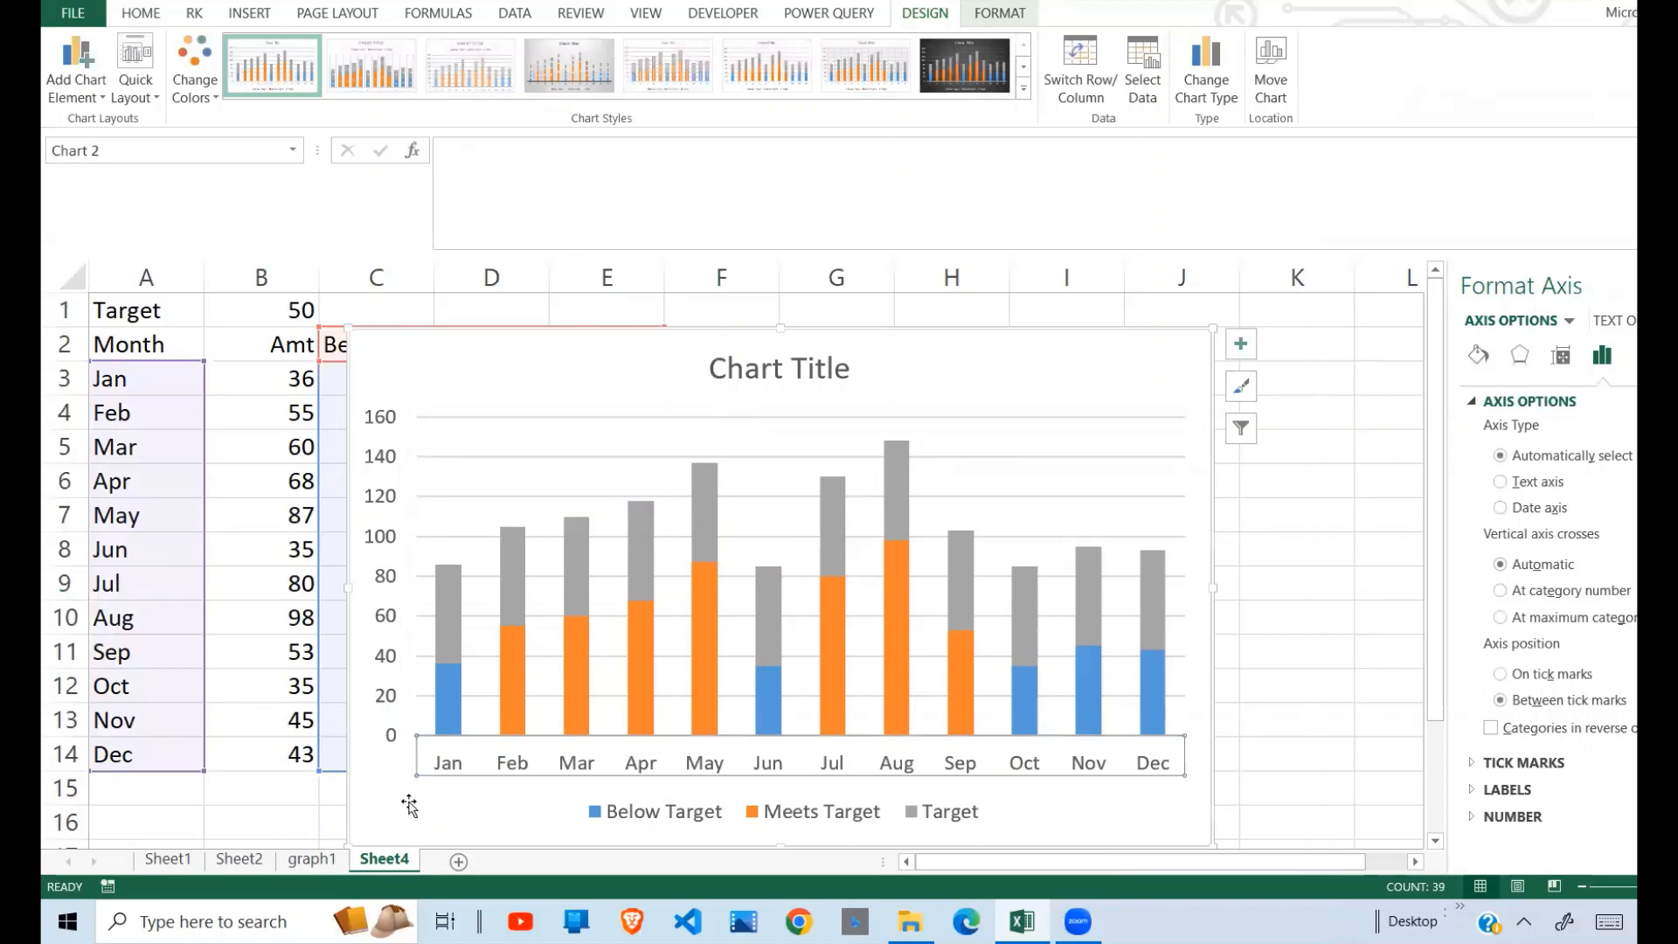
# Compare with the graph1 chart, and change the Sheet4 chart to a Clustered Column - Line combo with Target as the line
pyautogui.click(311, 859)
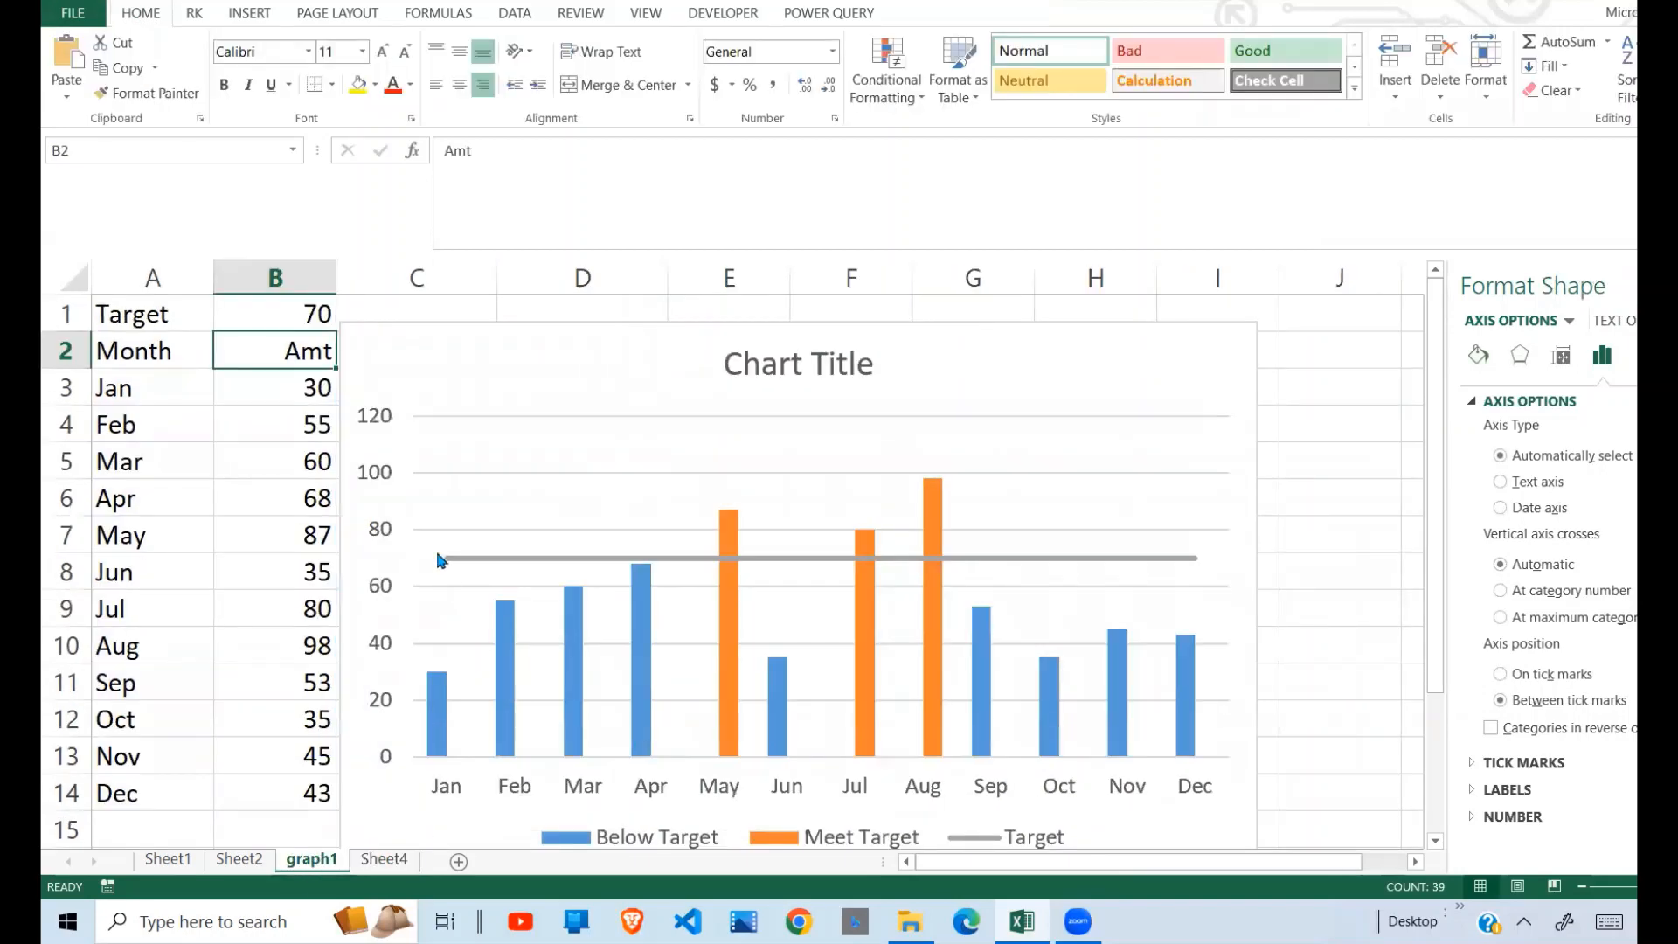
pyautogui.click(382, 860)
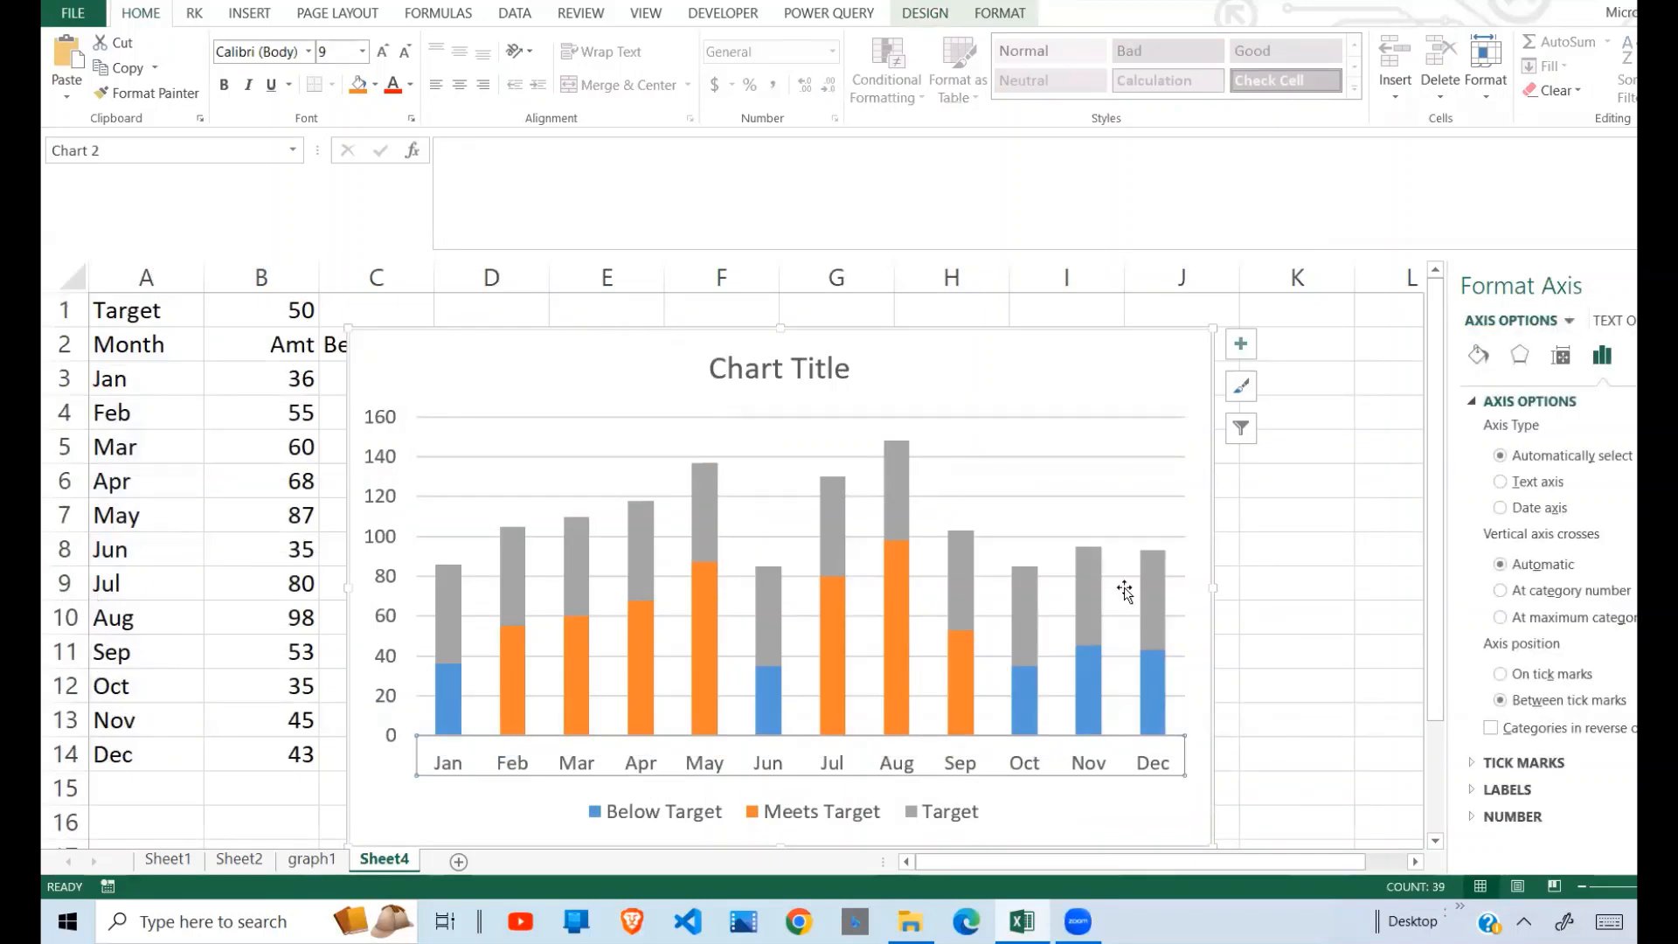
pyautogui.rightClick(1134, 789)
pyautogui.click(1230, 516)
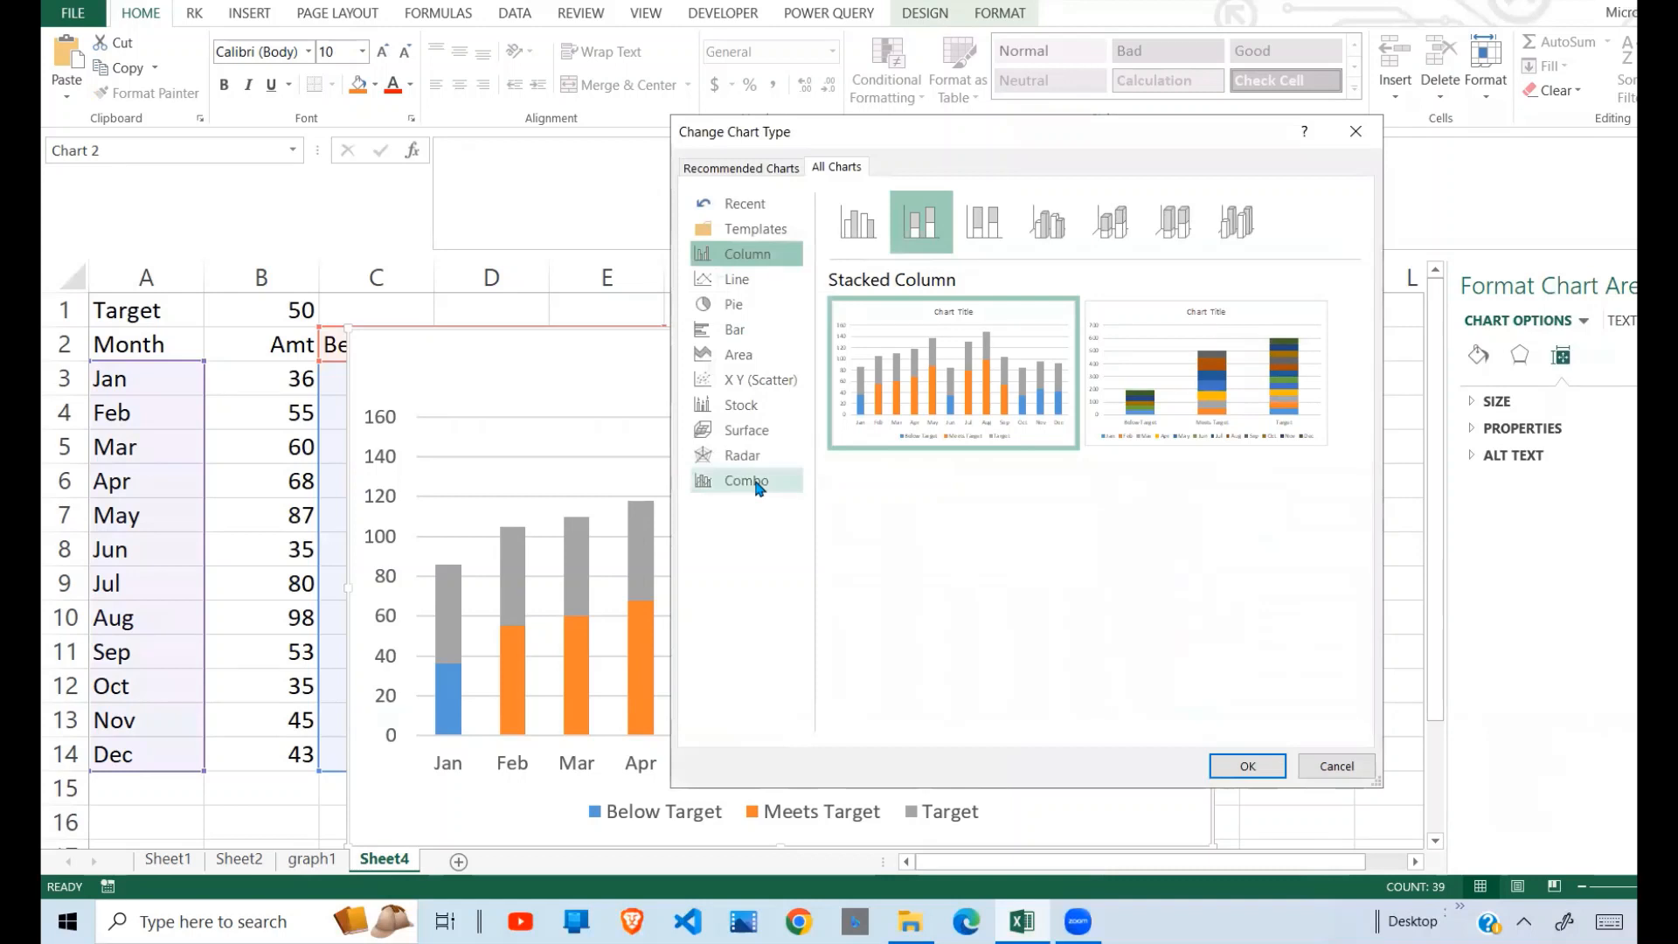
pyautogui.click(759, 487)
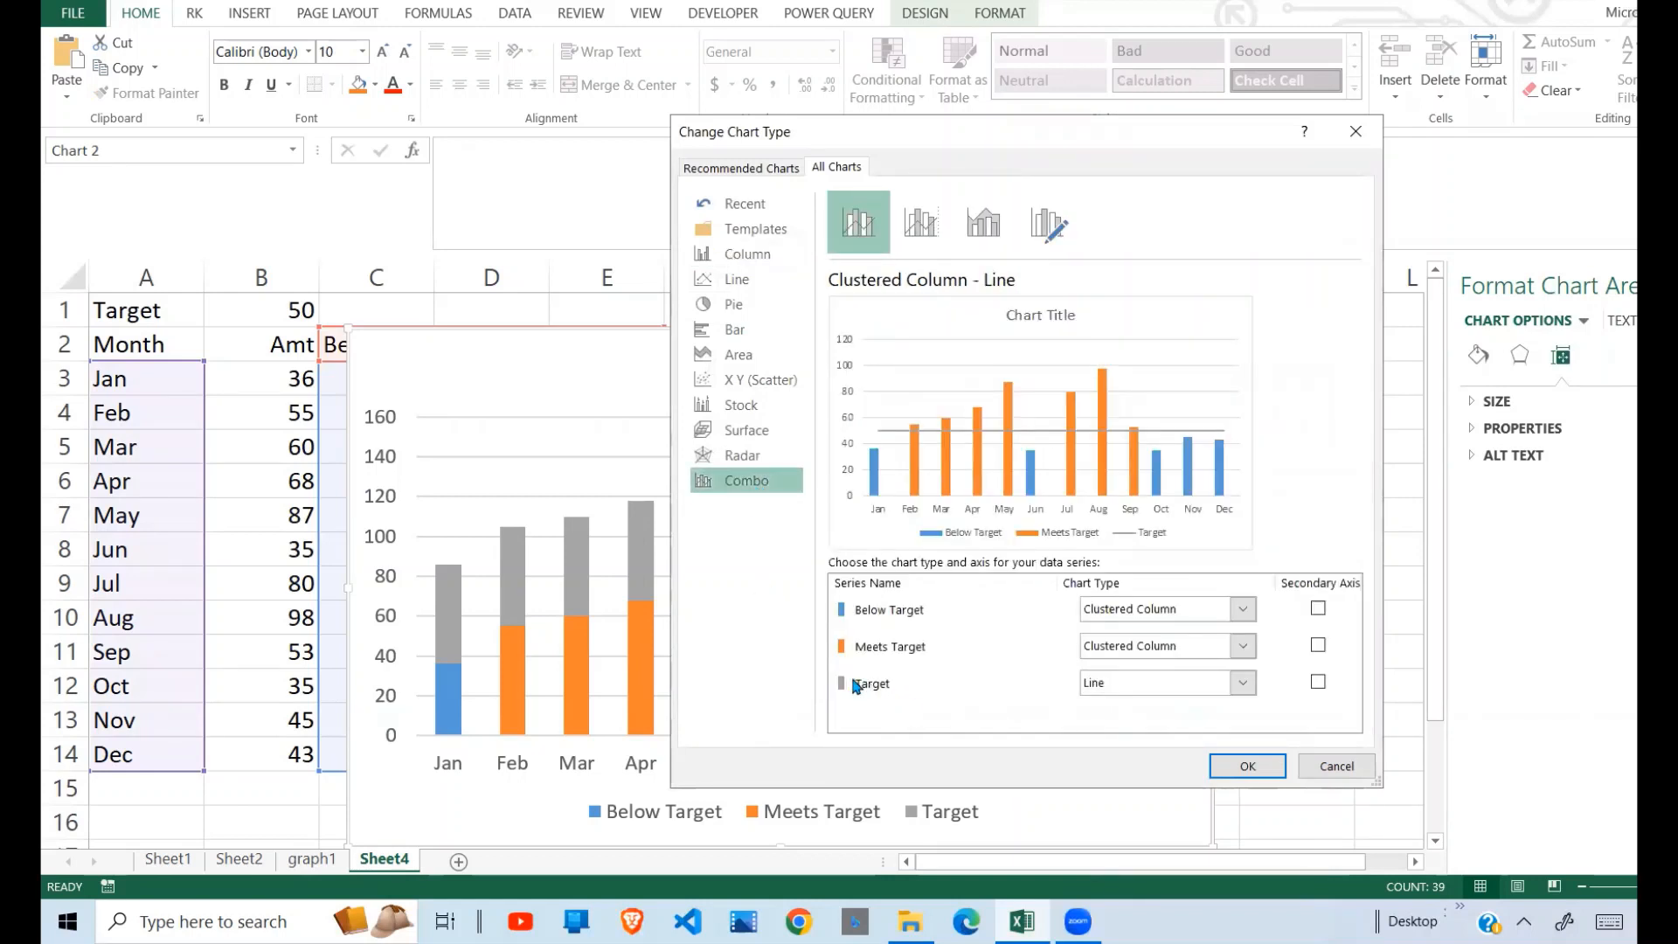
pyautogui.click(1244, 683)
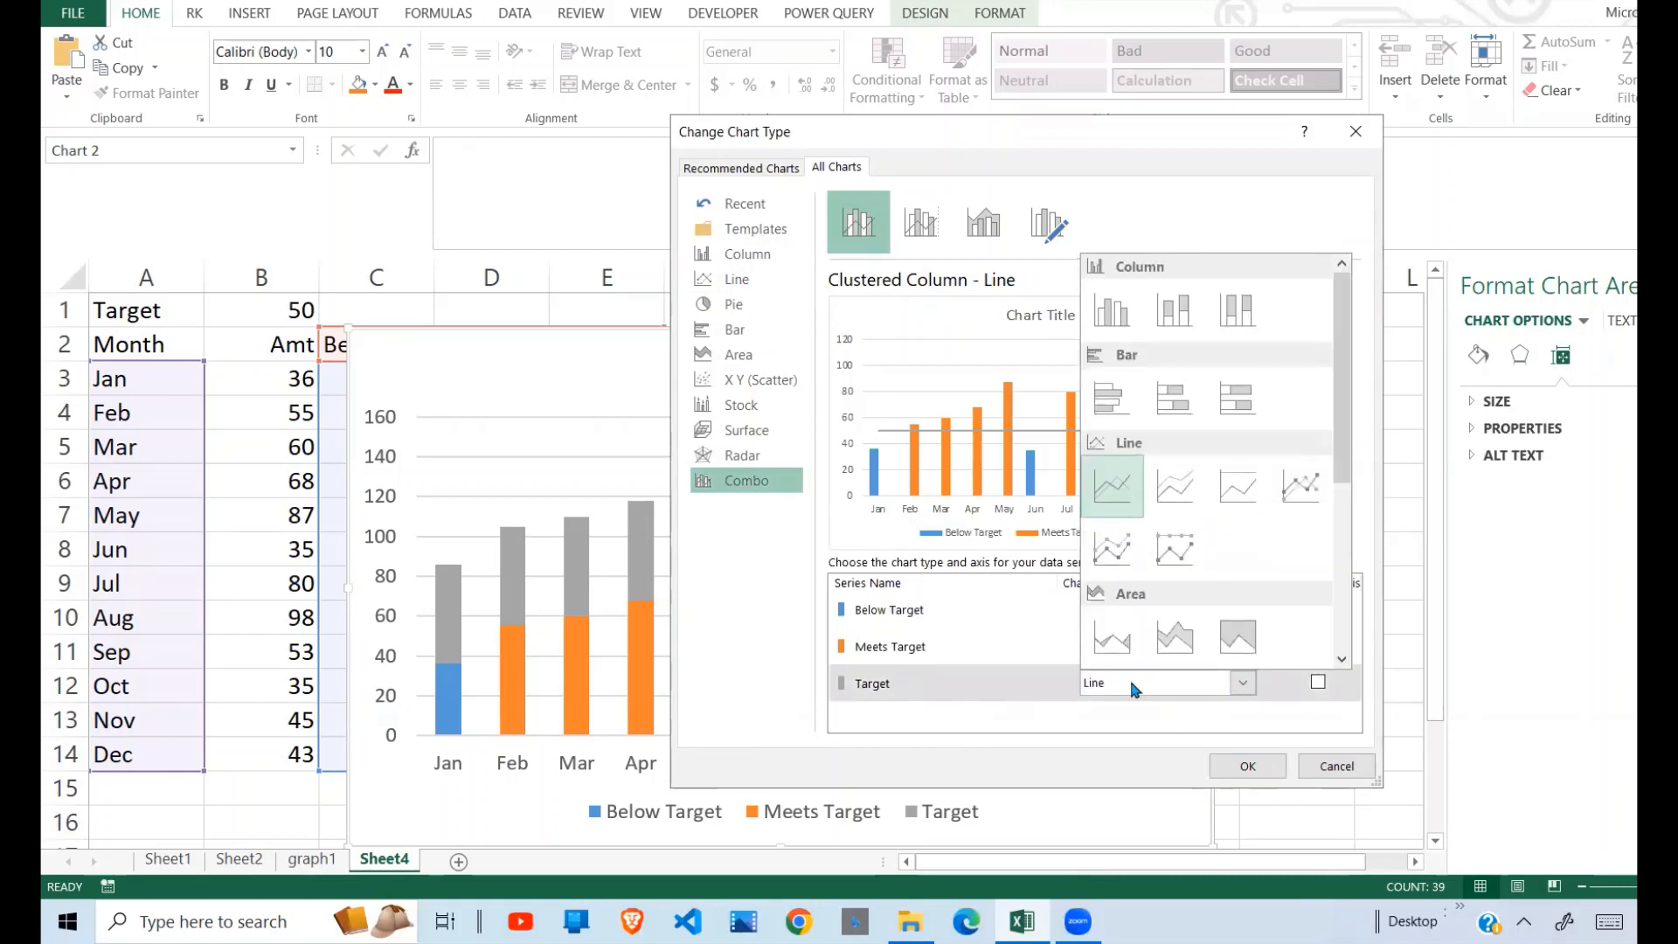
pyautogui.click(1002, 691)
pyautogui.click(1002, 691)
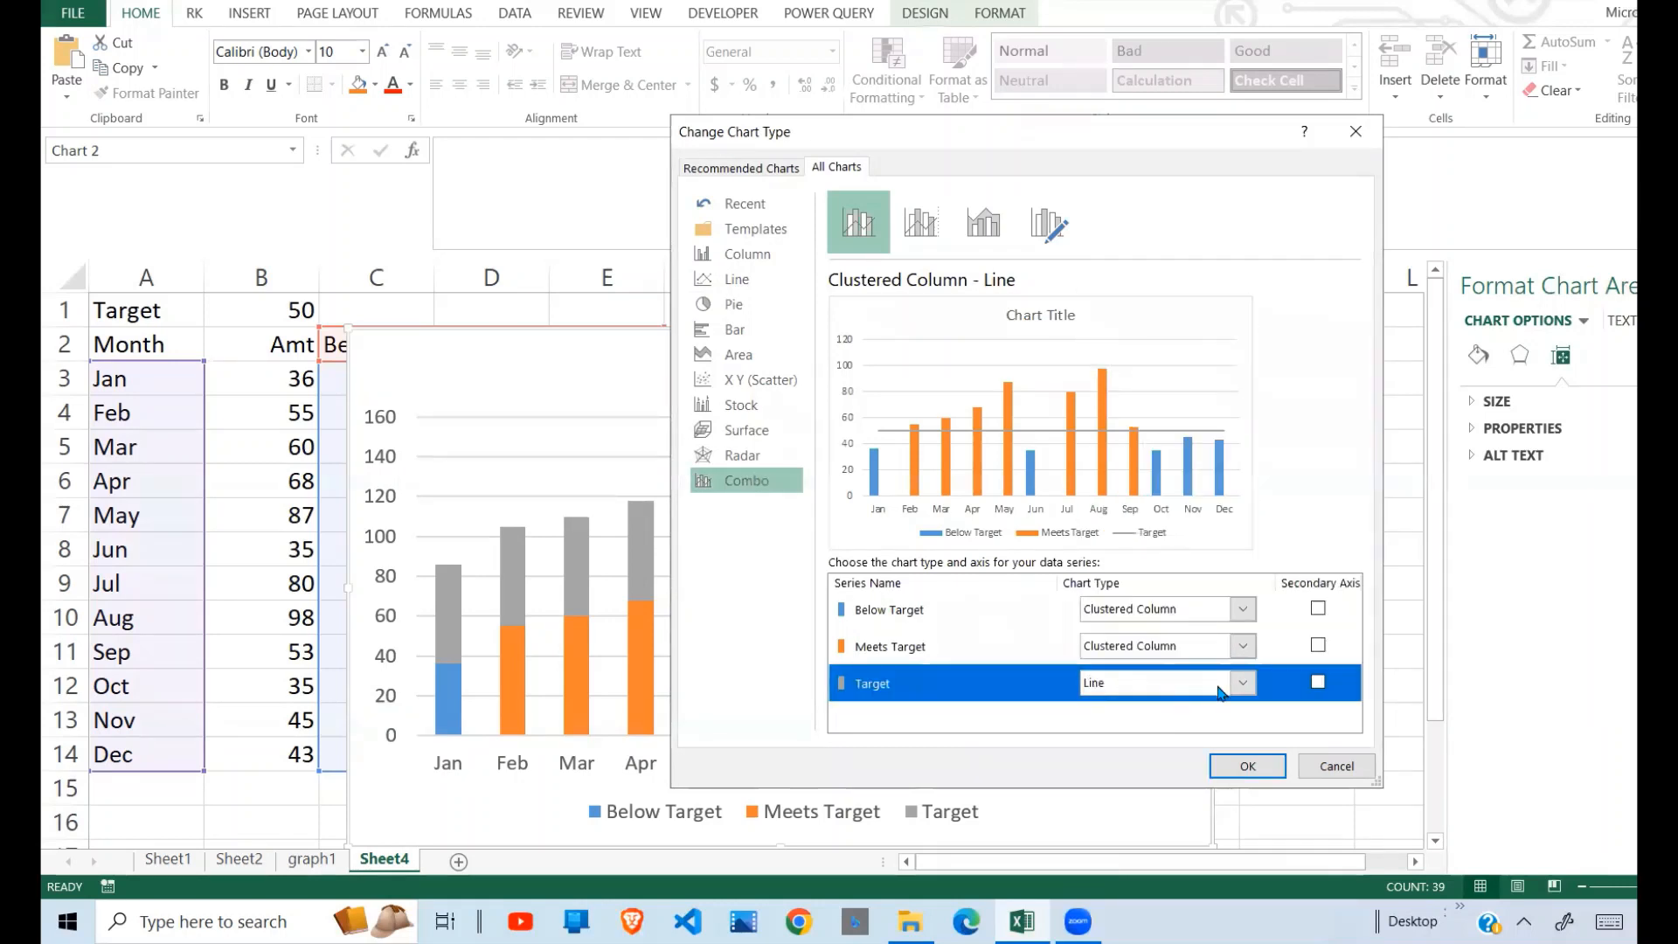
pyautogui.click(1250, 767)
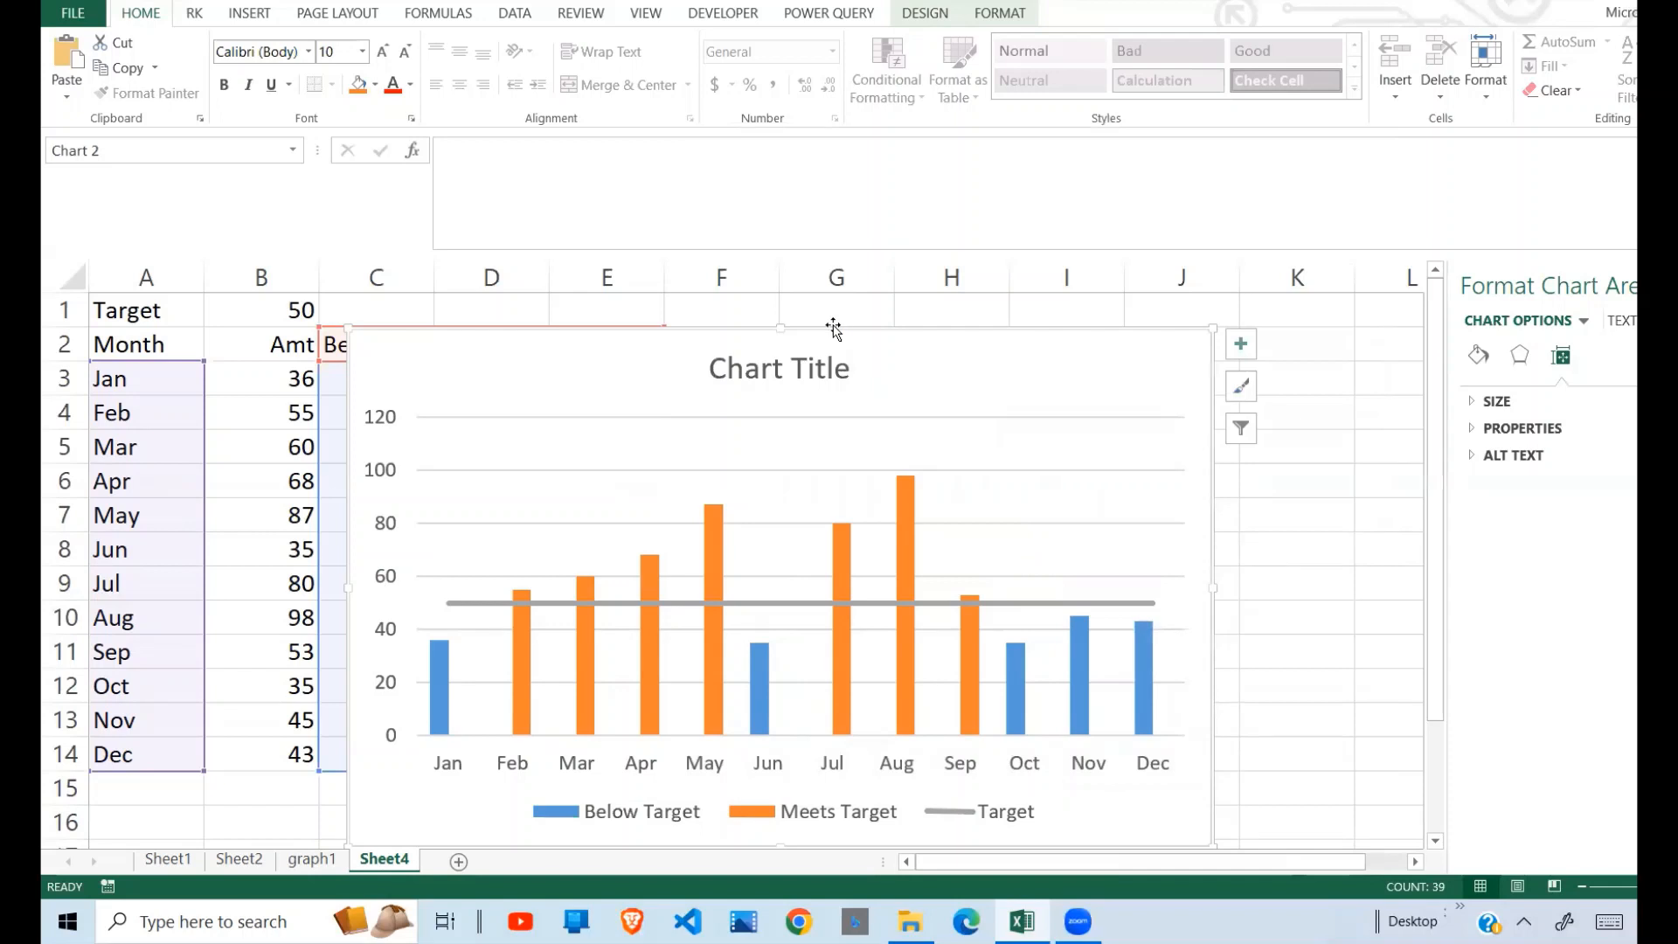
# Move the chart beside the data so that it no longer covers columns C to E
pyautogui.moveTo(833, 328); pyautogui.dragTo(1036, 273)
pyautogui.moveTo(922, 335); pyautogui.dragTo(972, 334)
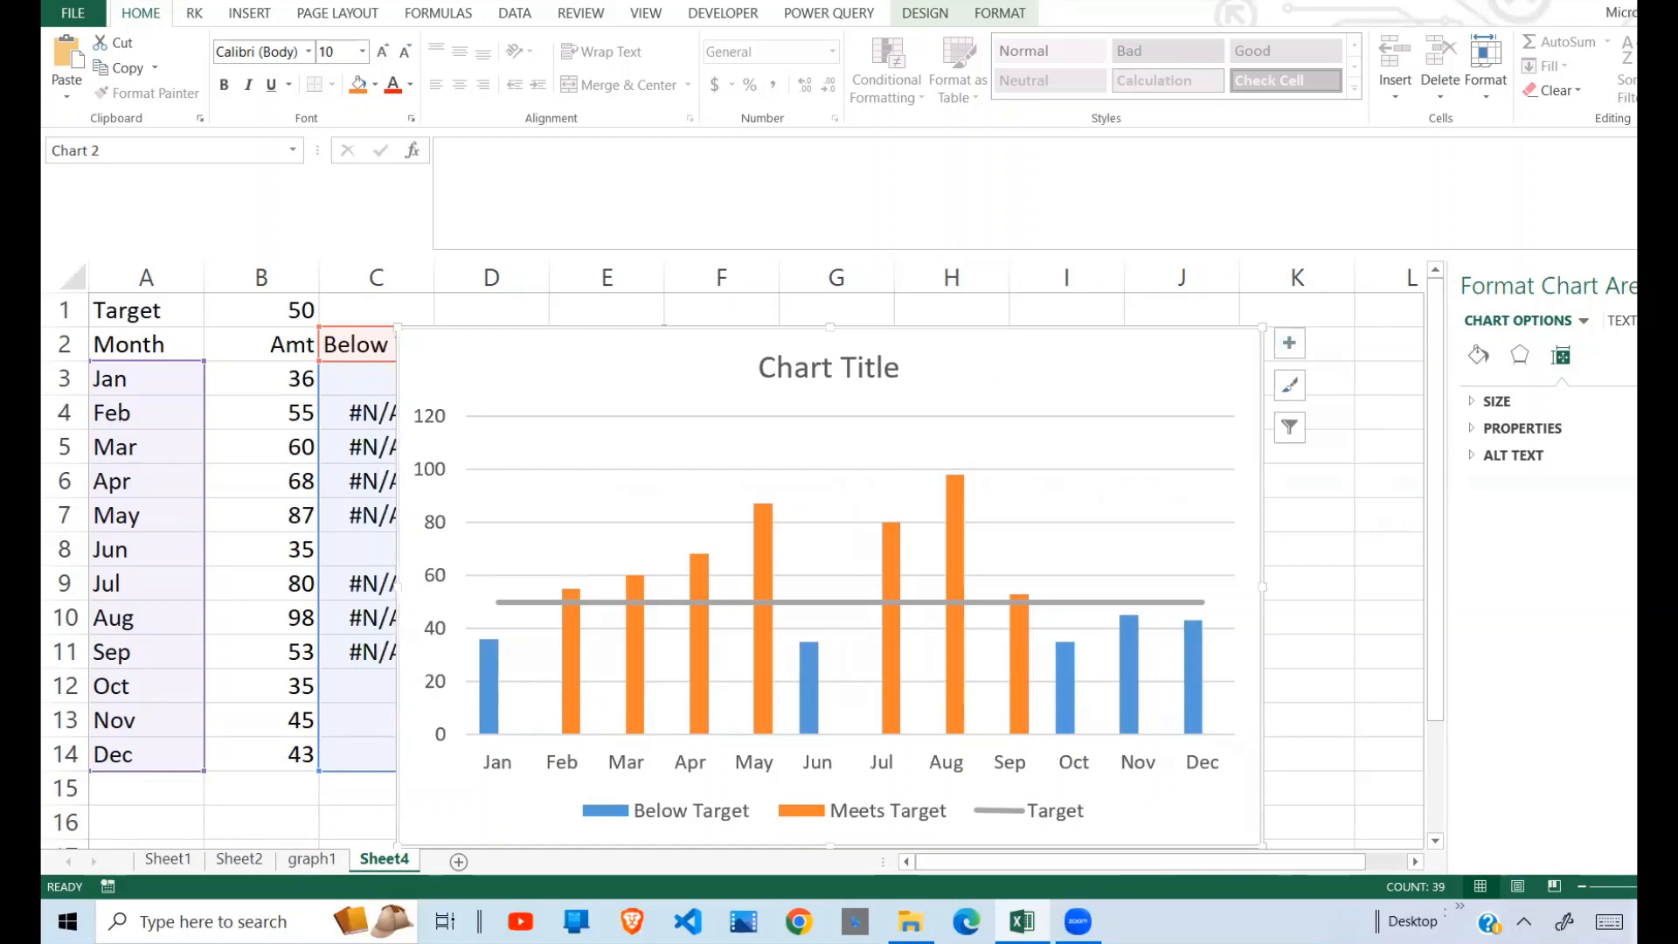
pyautogui.scroll(1, 831, 559)
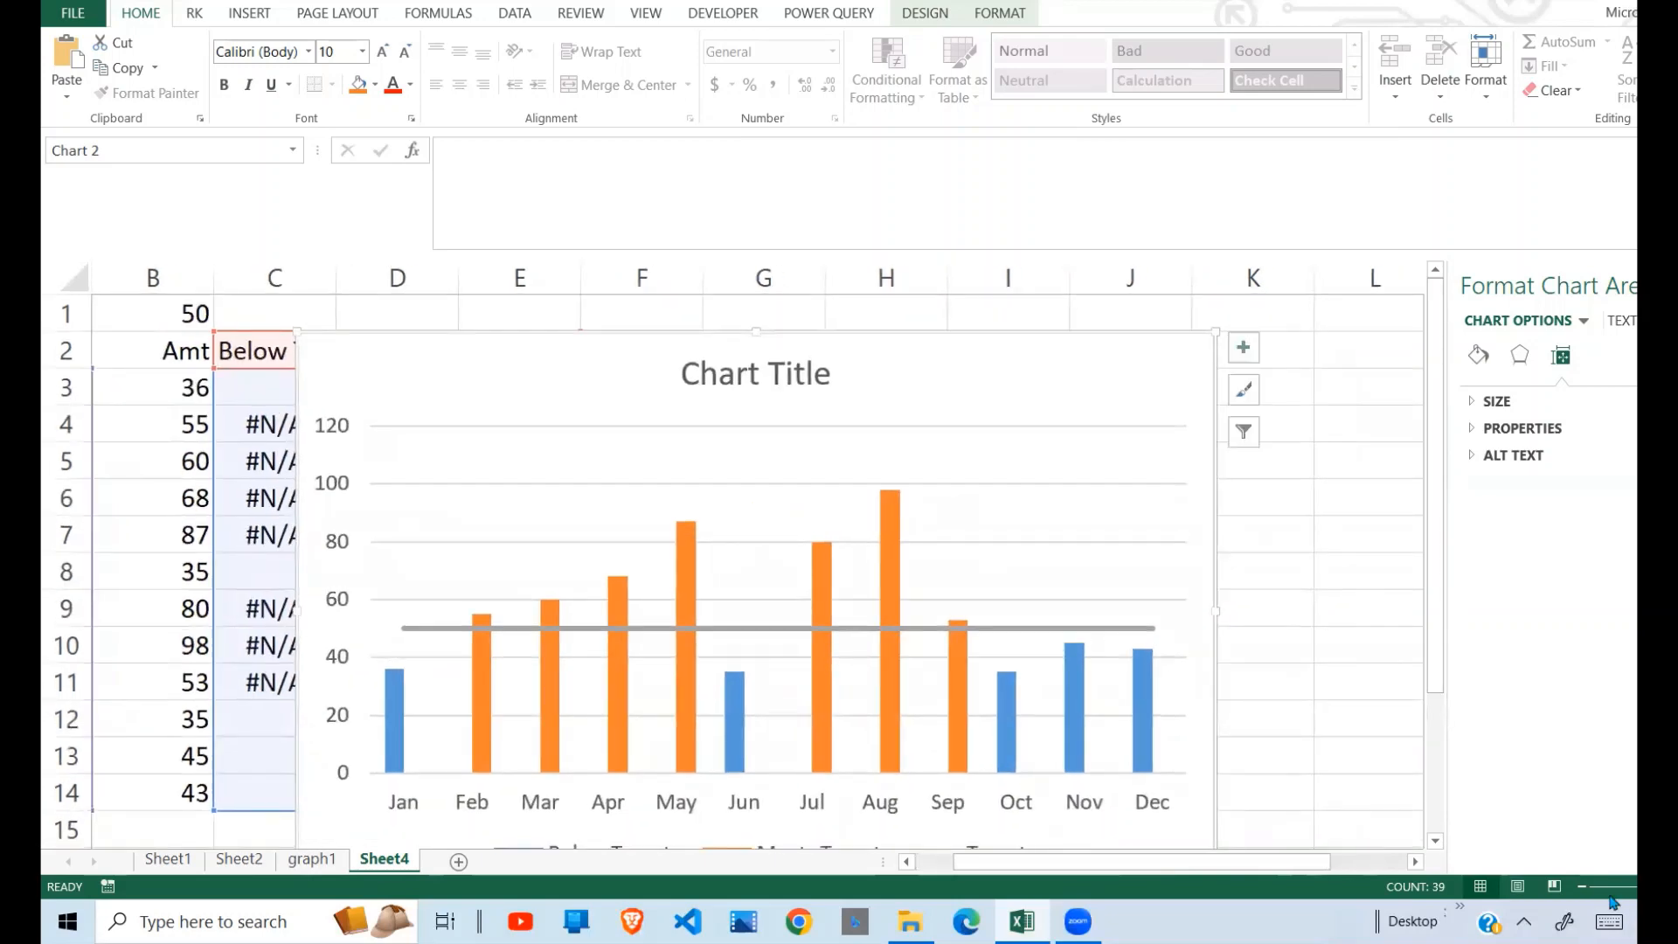
pyautogui.scroll(-3, 752, 559)
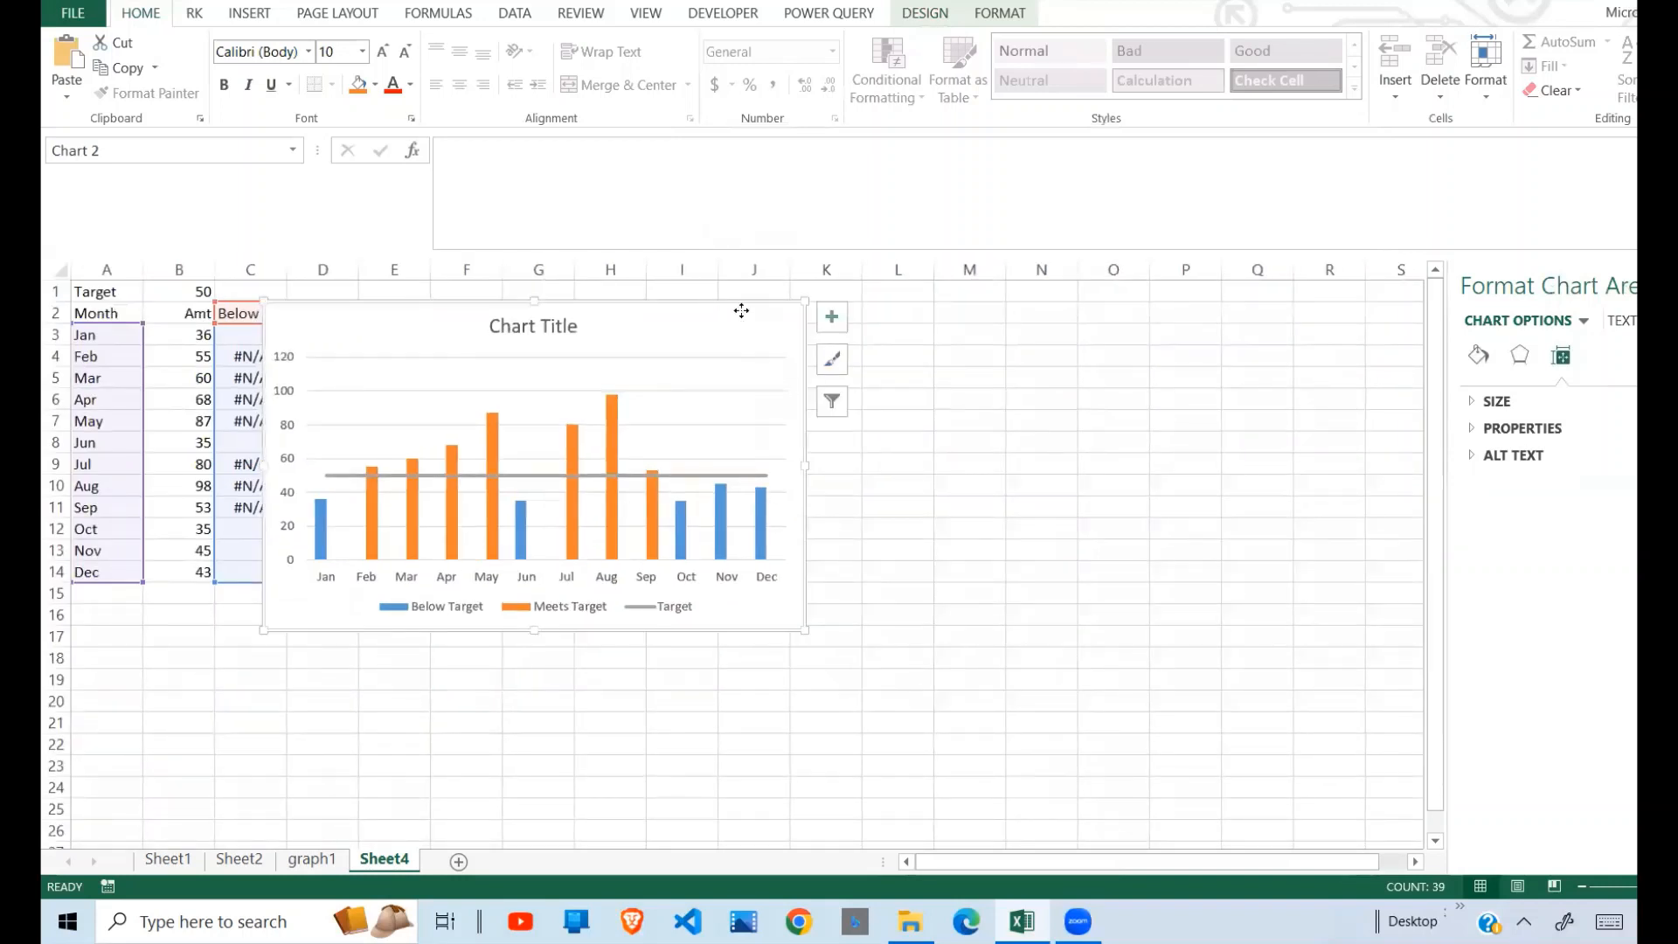
pyautogui.moveTo(737, 307); pyautogui.dragTo(978, 293)
pyautogui.click(734, 657)
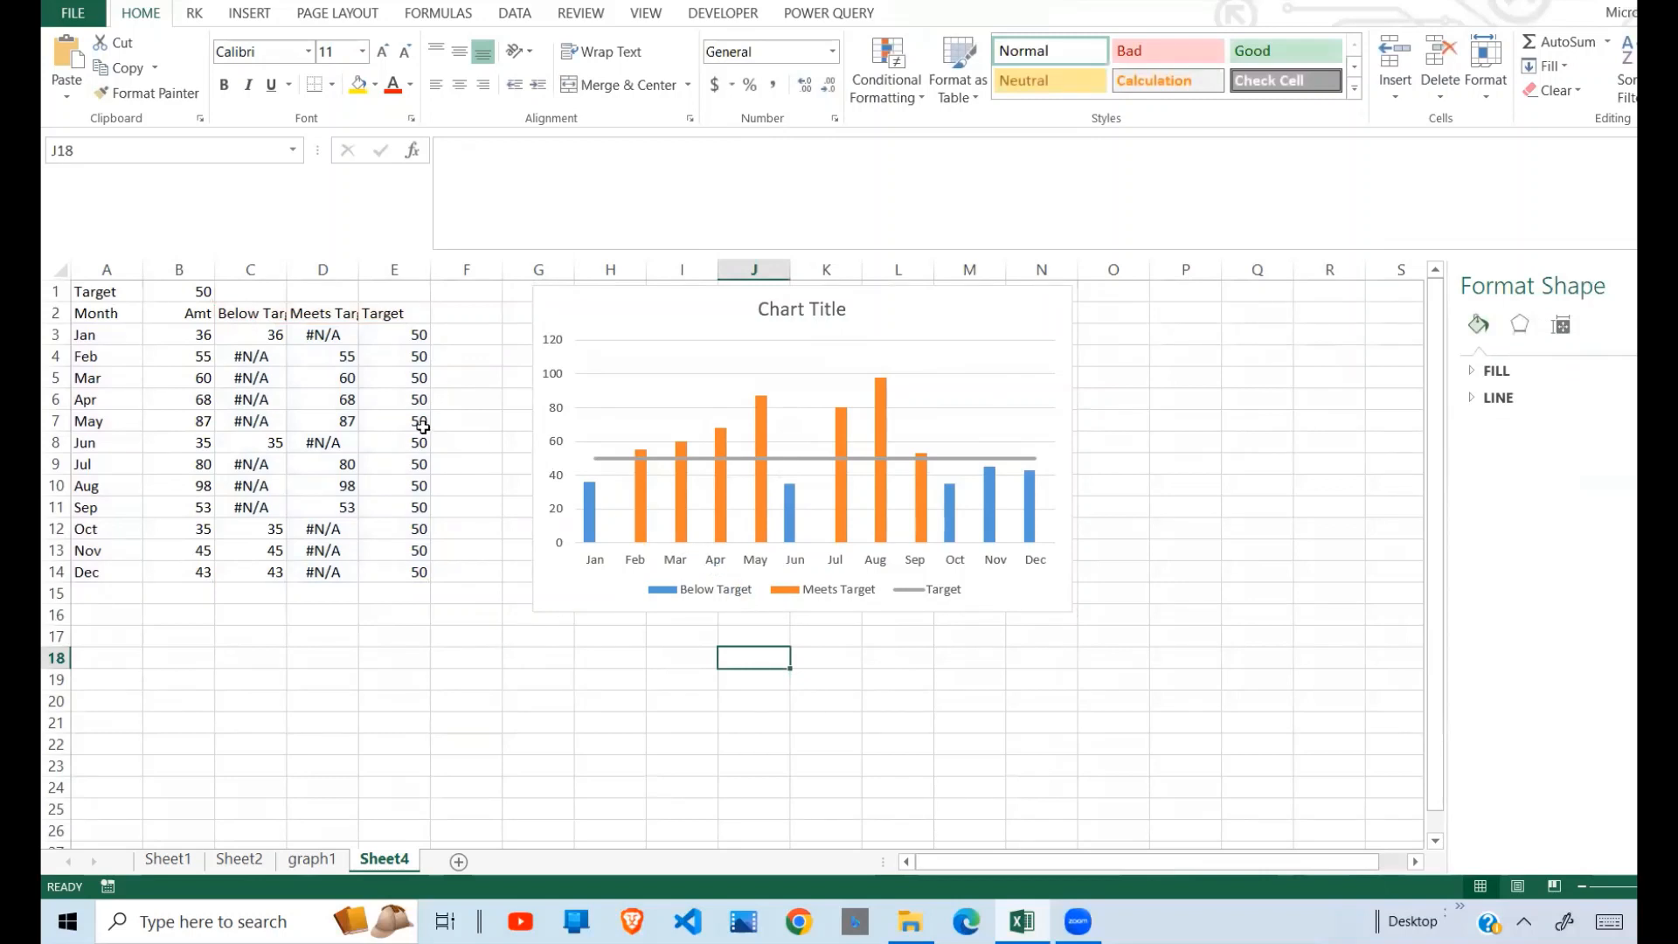
# Set the target amount in cell B1 to 60
pyautogui.click(207, 288)
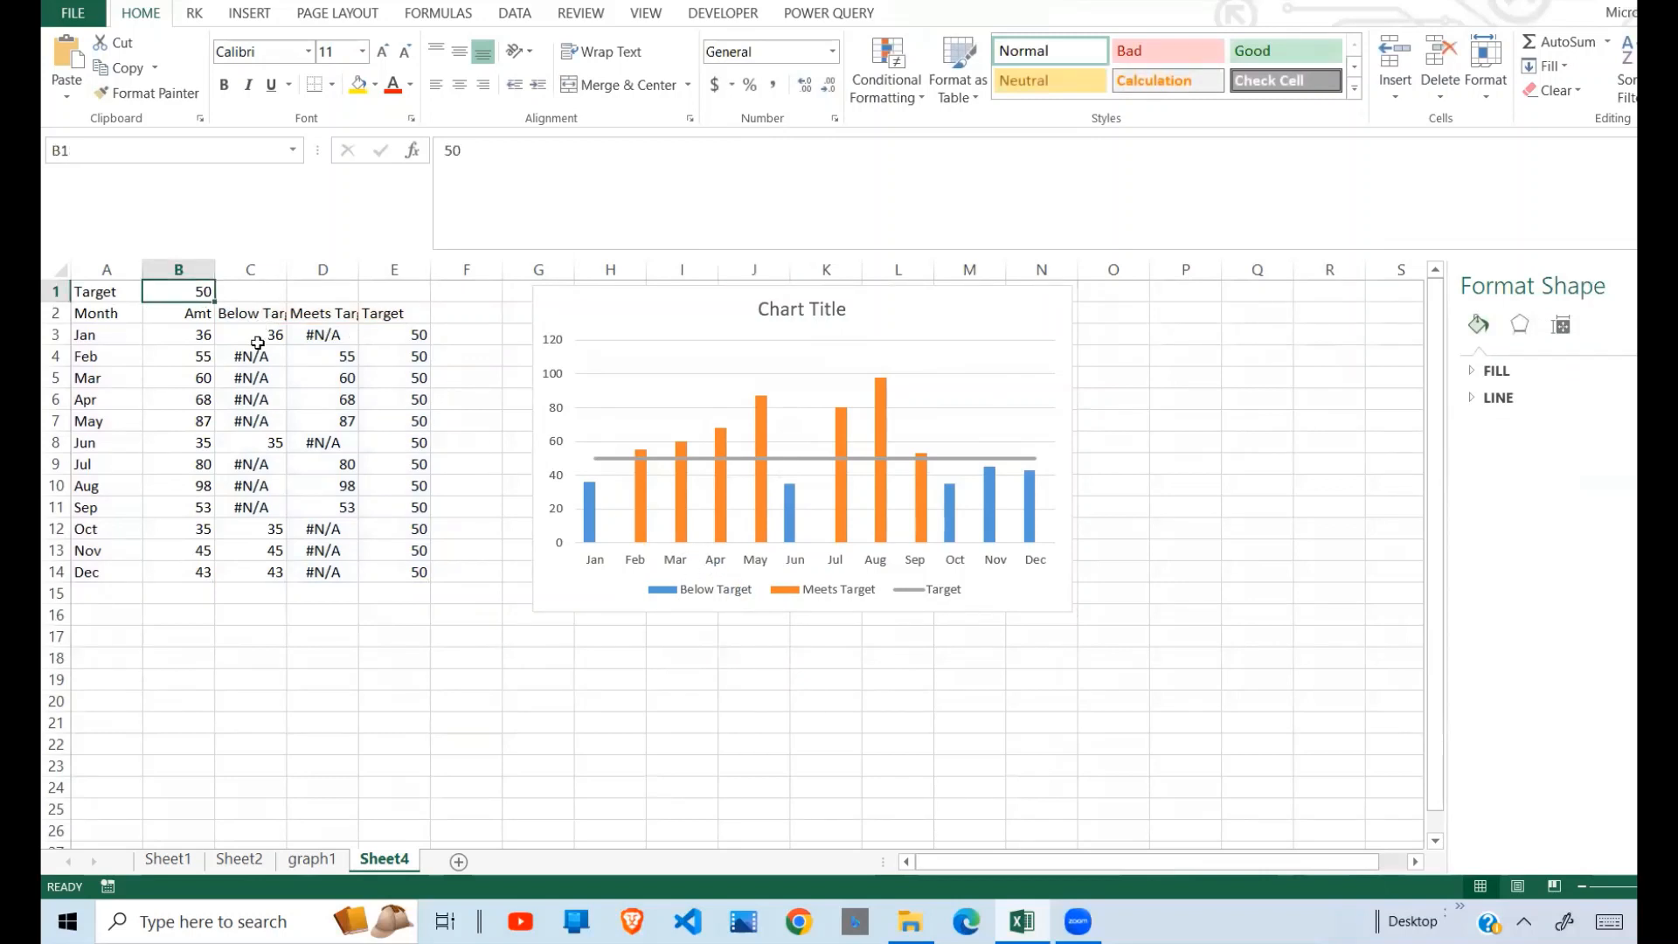
pyautogui.write('60')
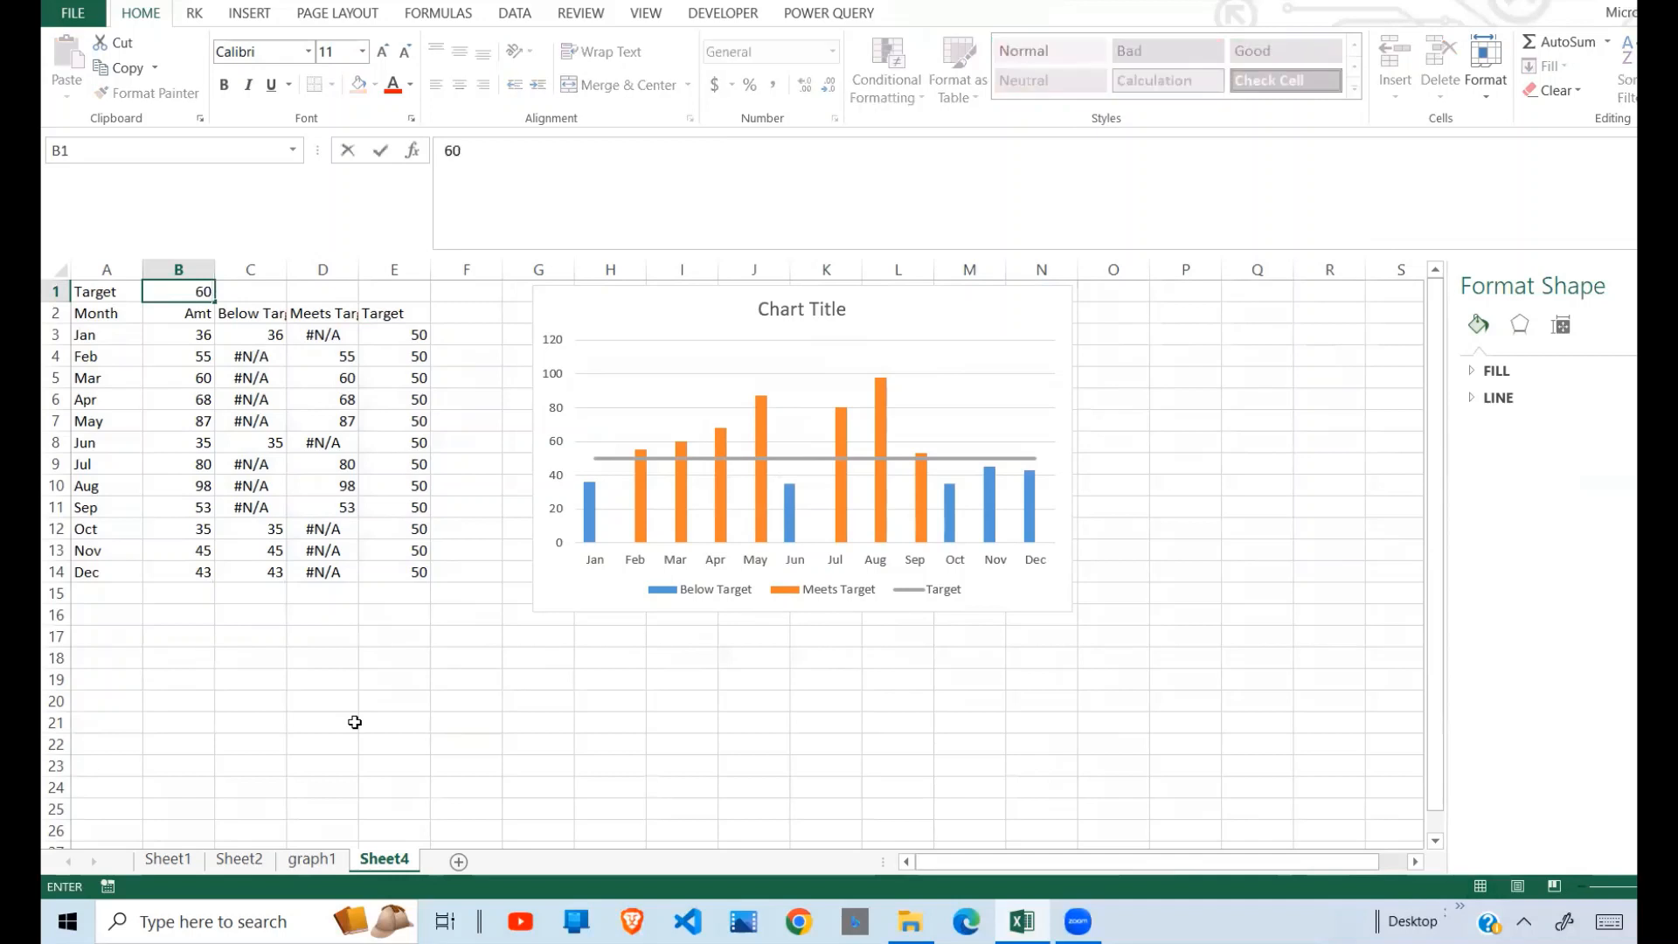
pyautogui.press('Return')
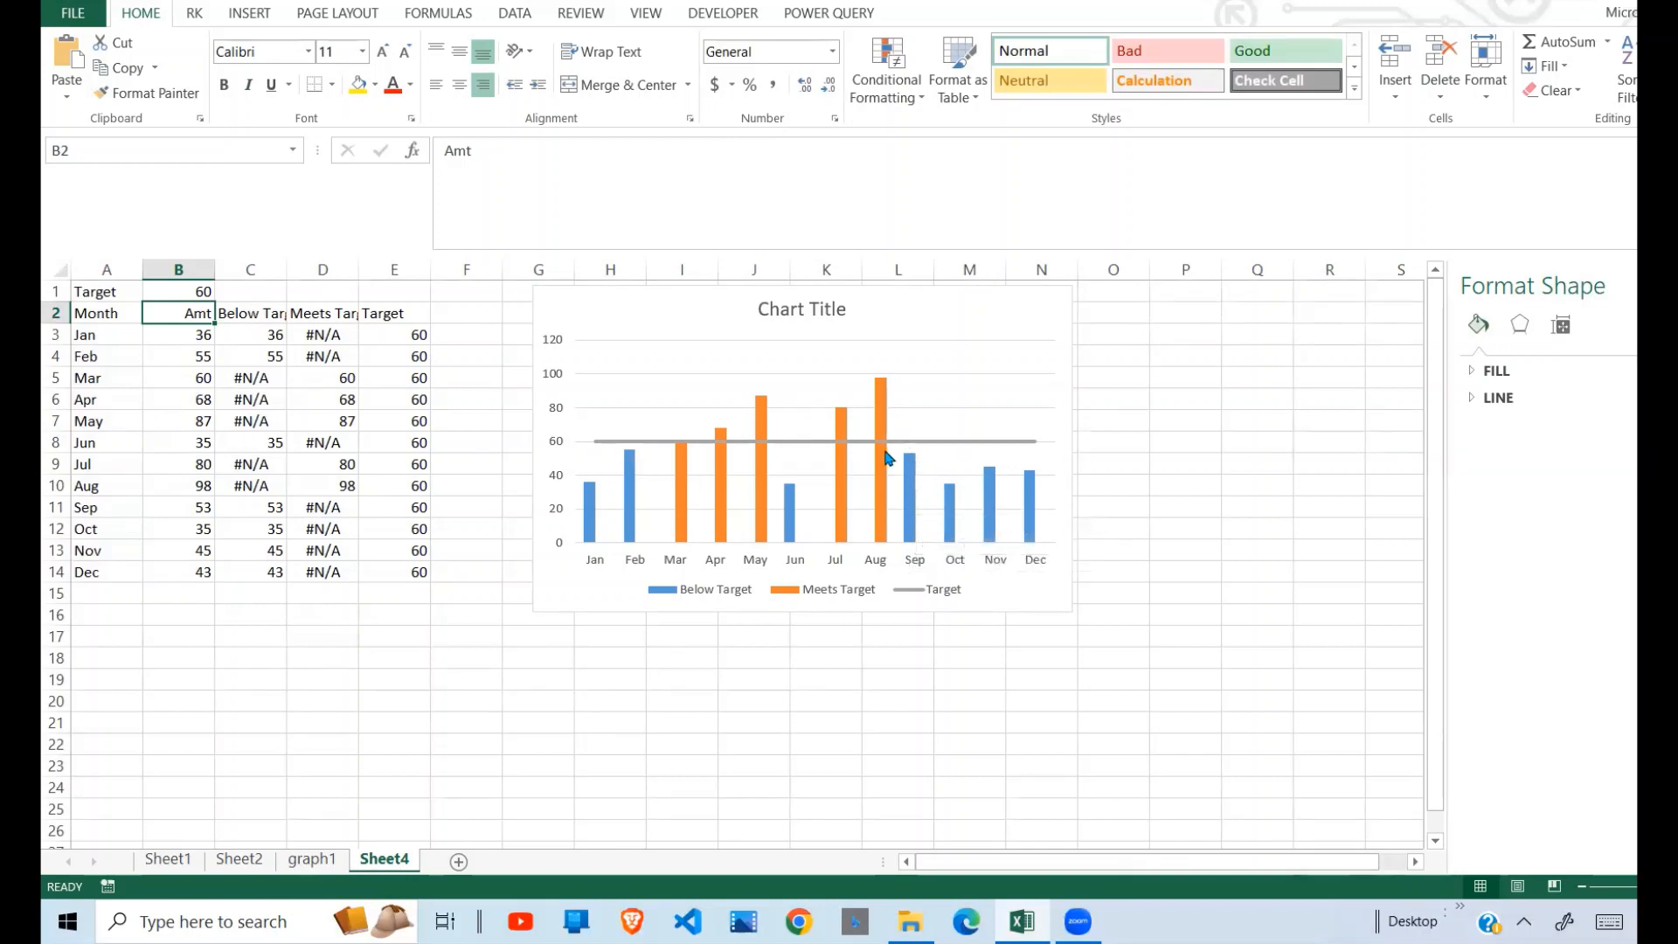
# Set the target amount in cell B1 to 80 and check the columns in the chart
pyautogui.click(200, 291)
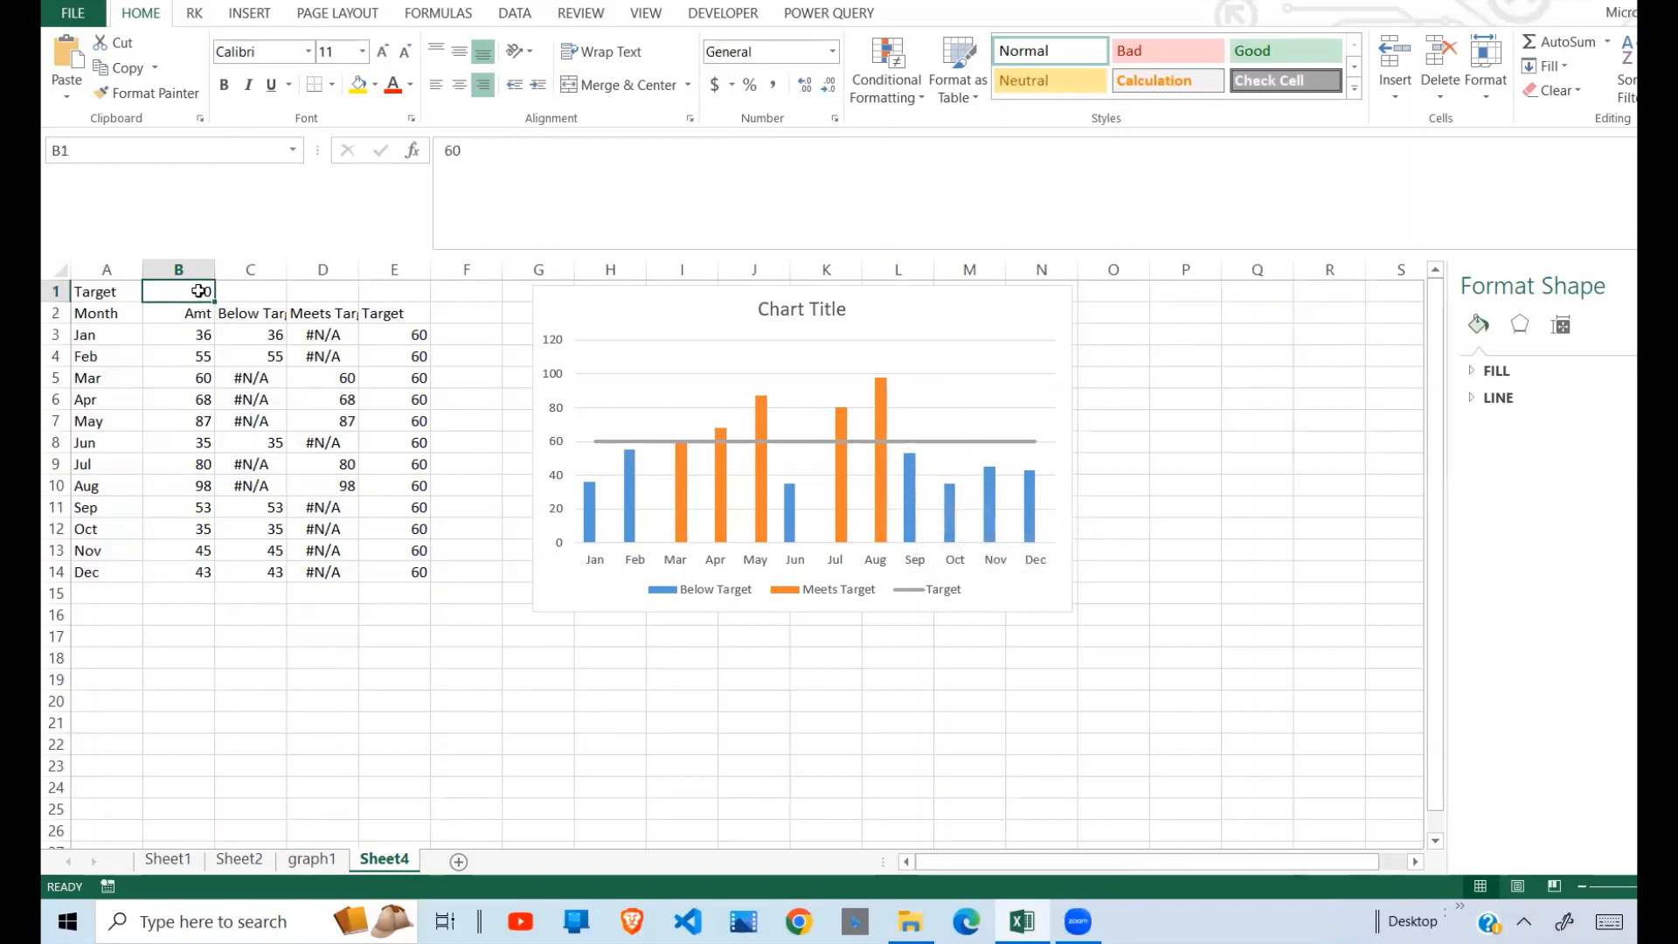
pyautogui.write('80')
pyautogui.press('Return')
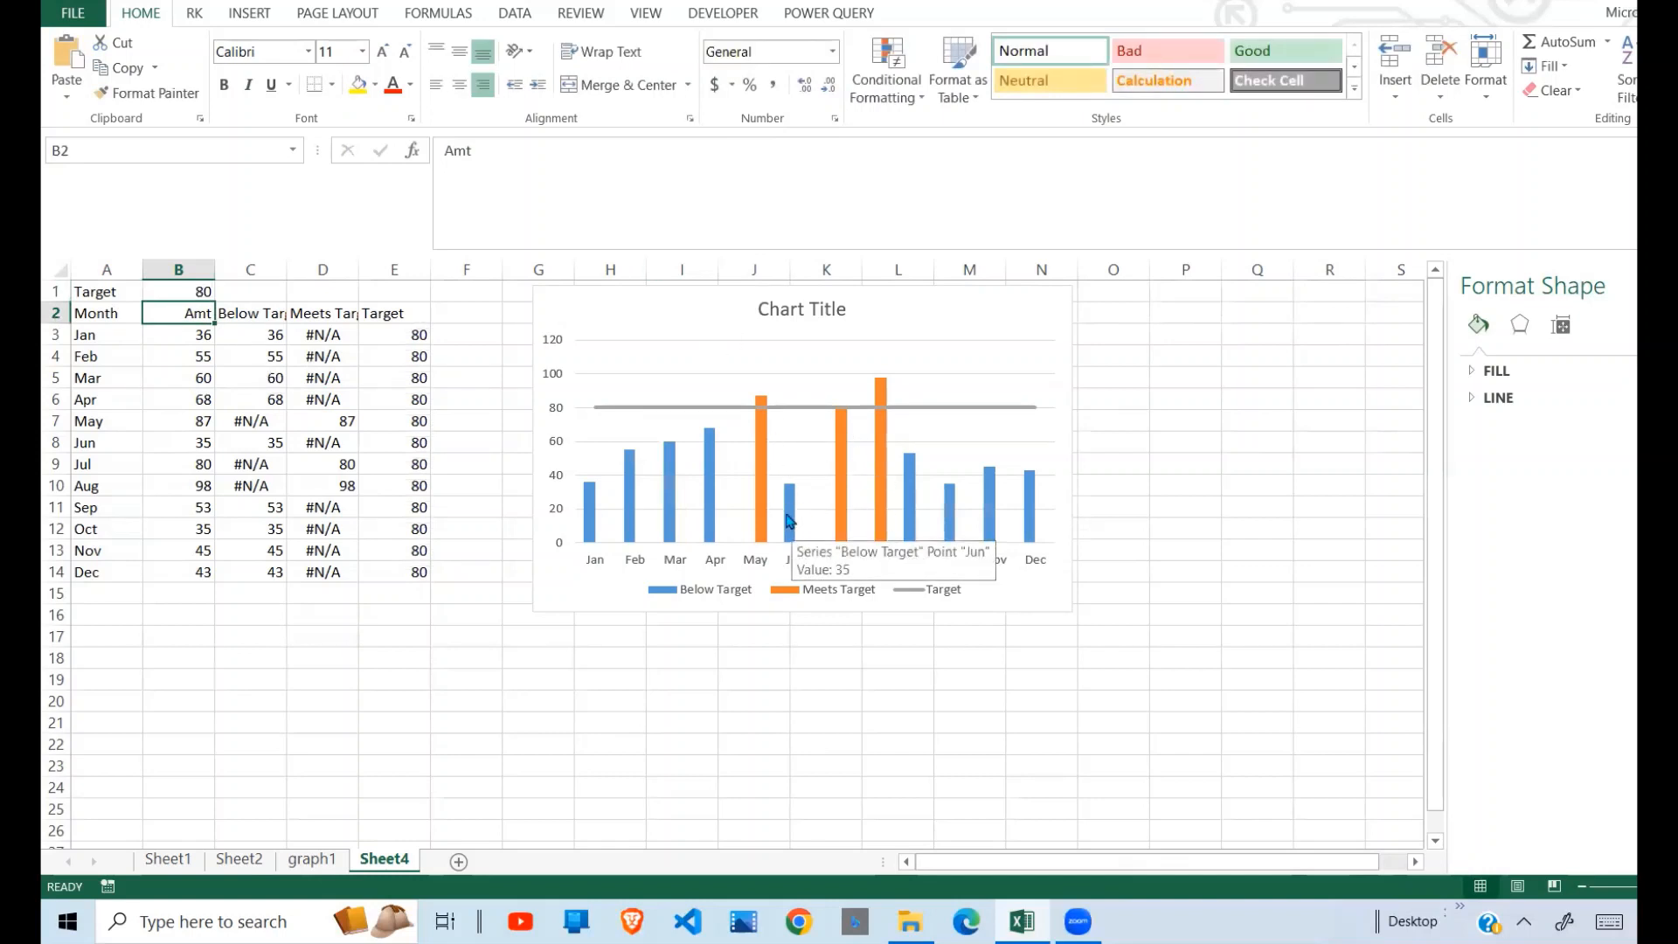
pyautogui.moveTo(767, 527)
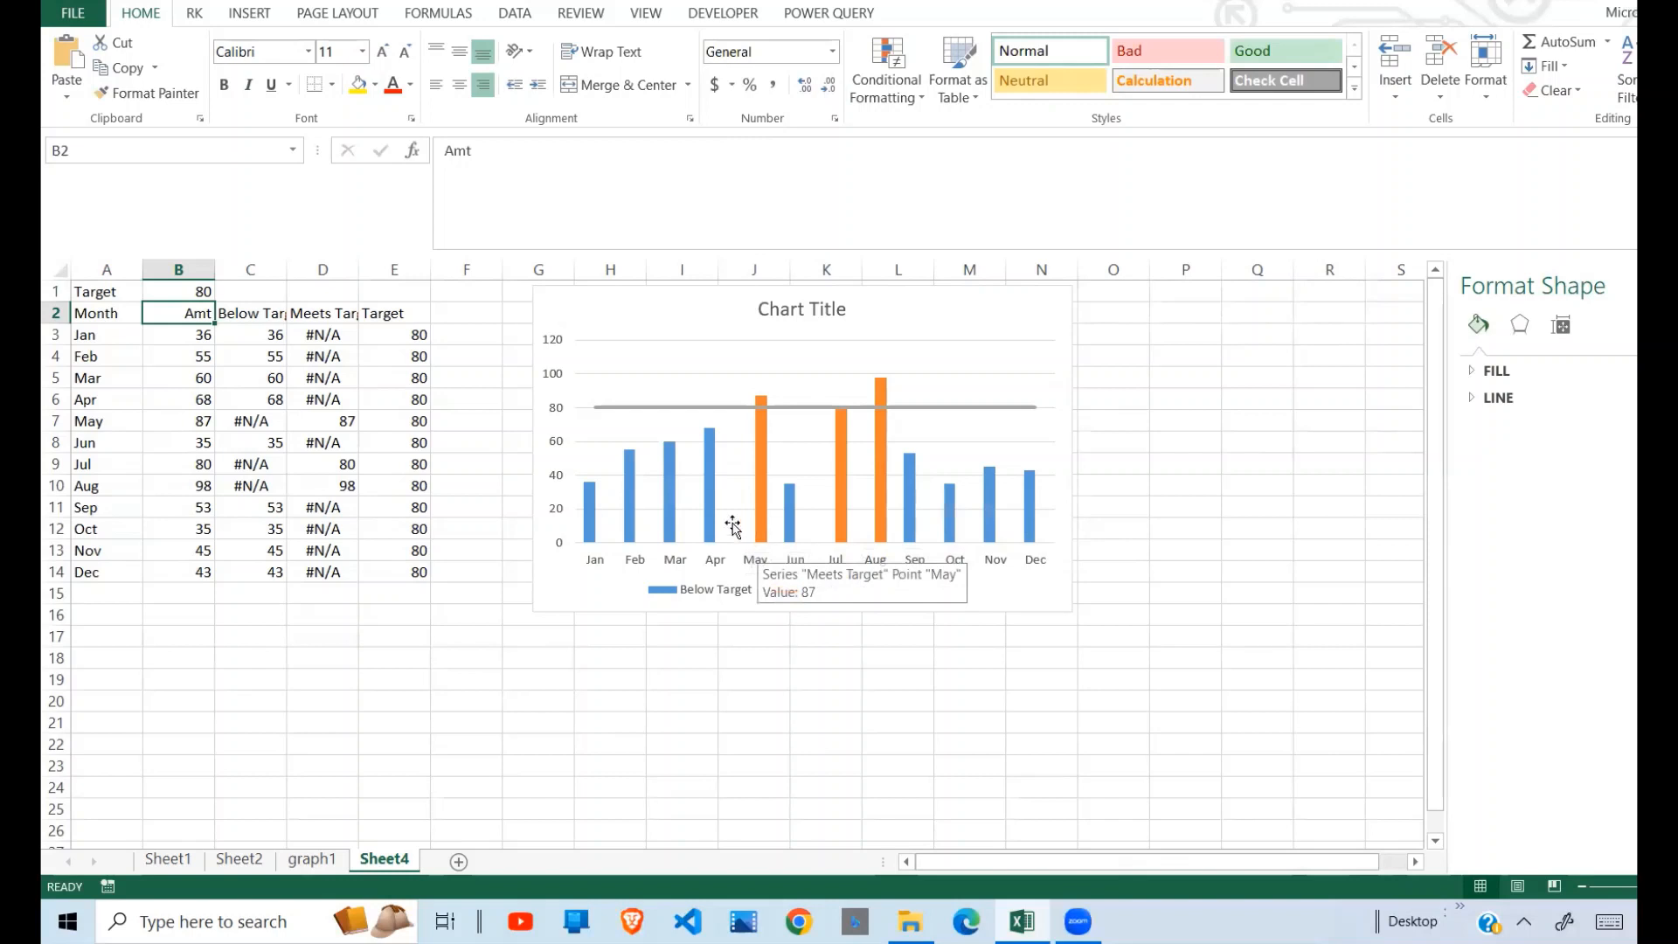
# Hide the helper columns C to E on Sheet4
pyautogui.click(337, 398)
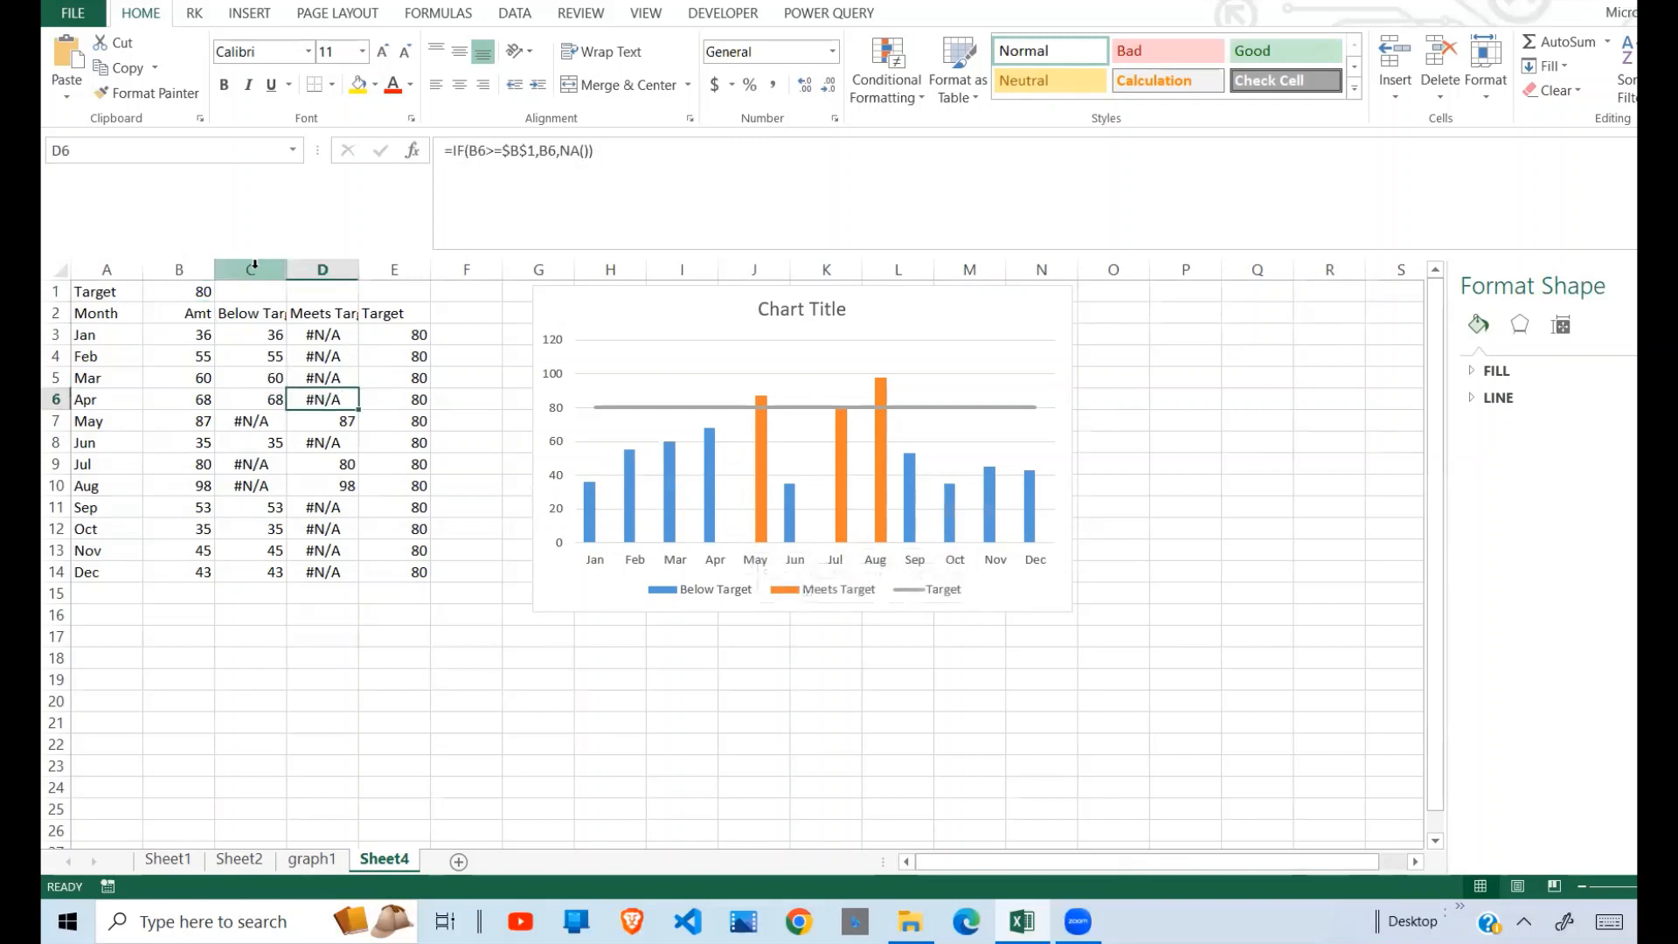
pyautogui.moveTo(254, 267); pyautogui.dragTo(407, 259)
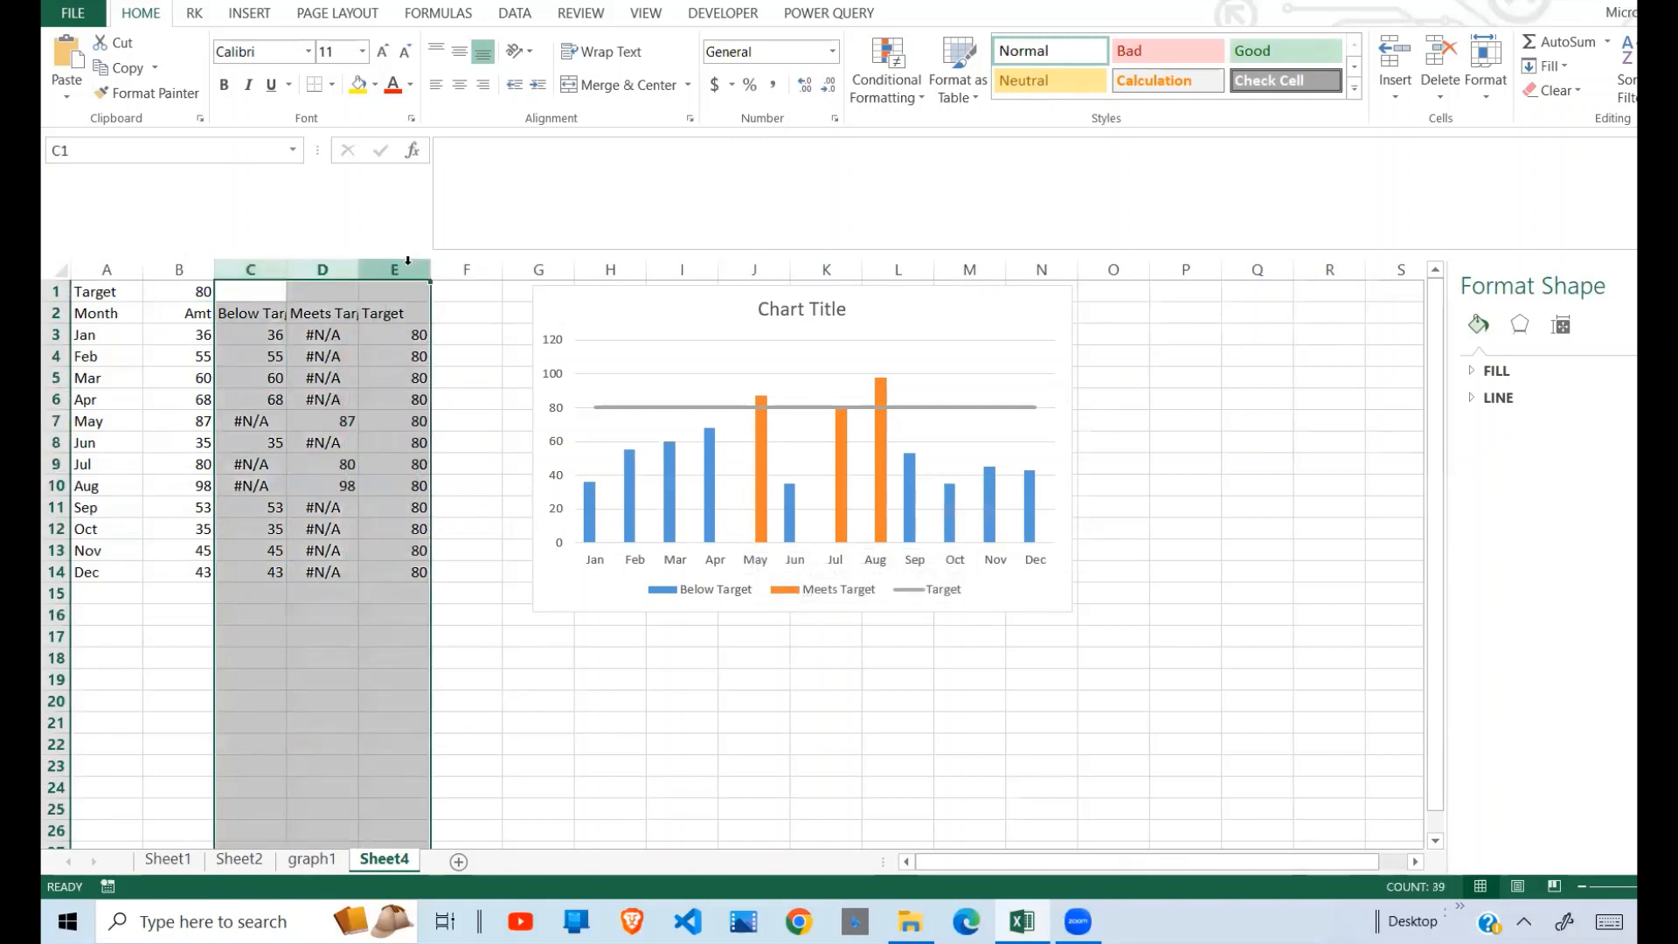
pyautogui.rightClick(408, 267)
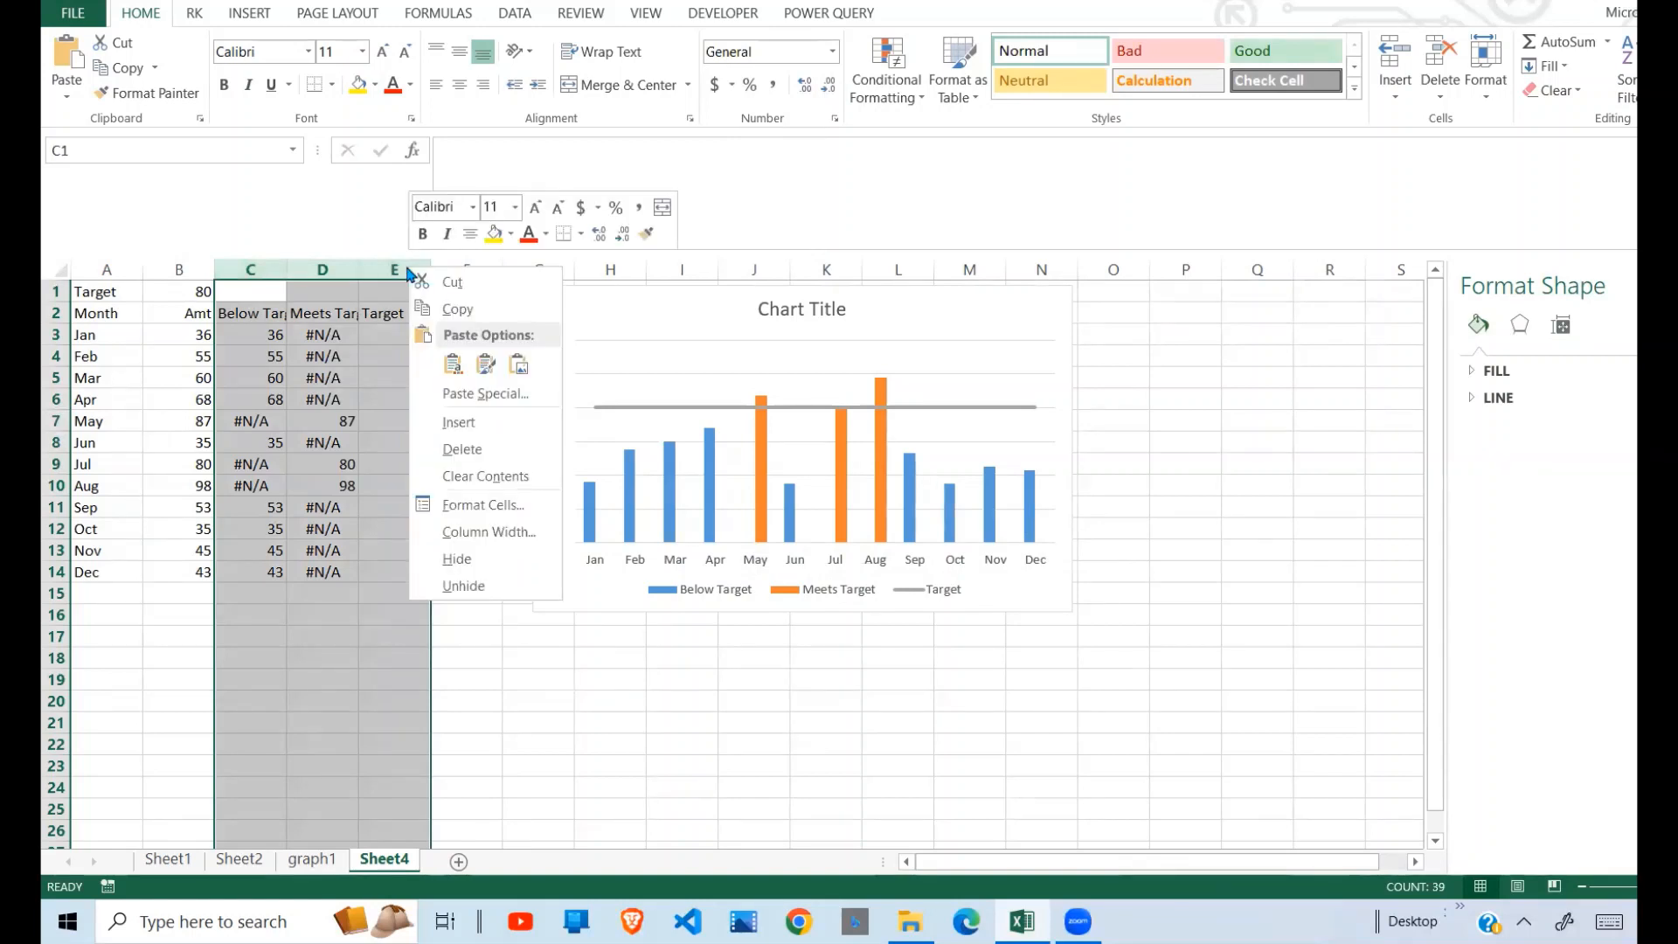
pyautogui.click(468, 559)
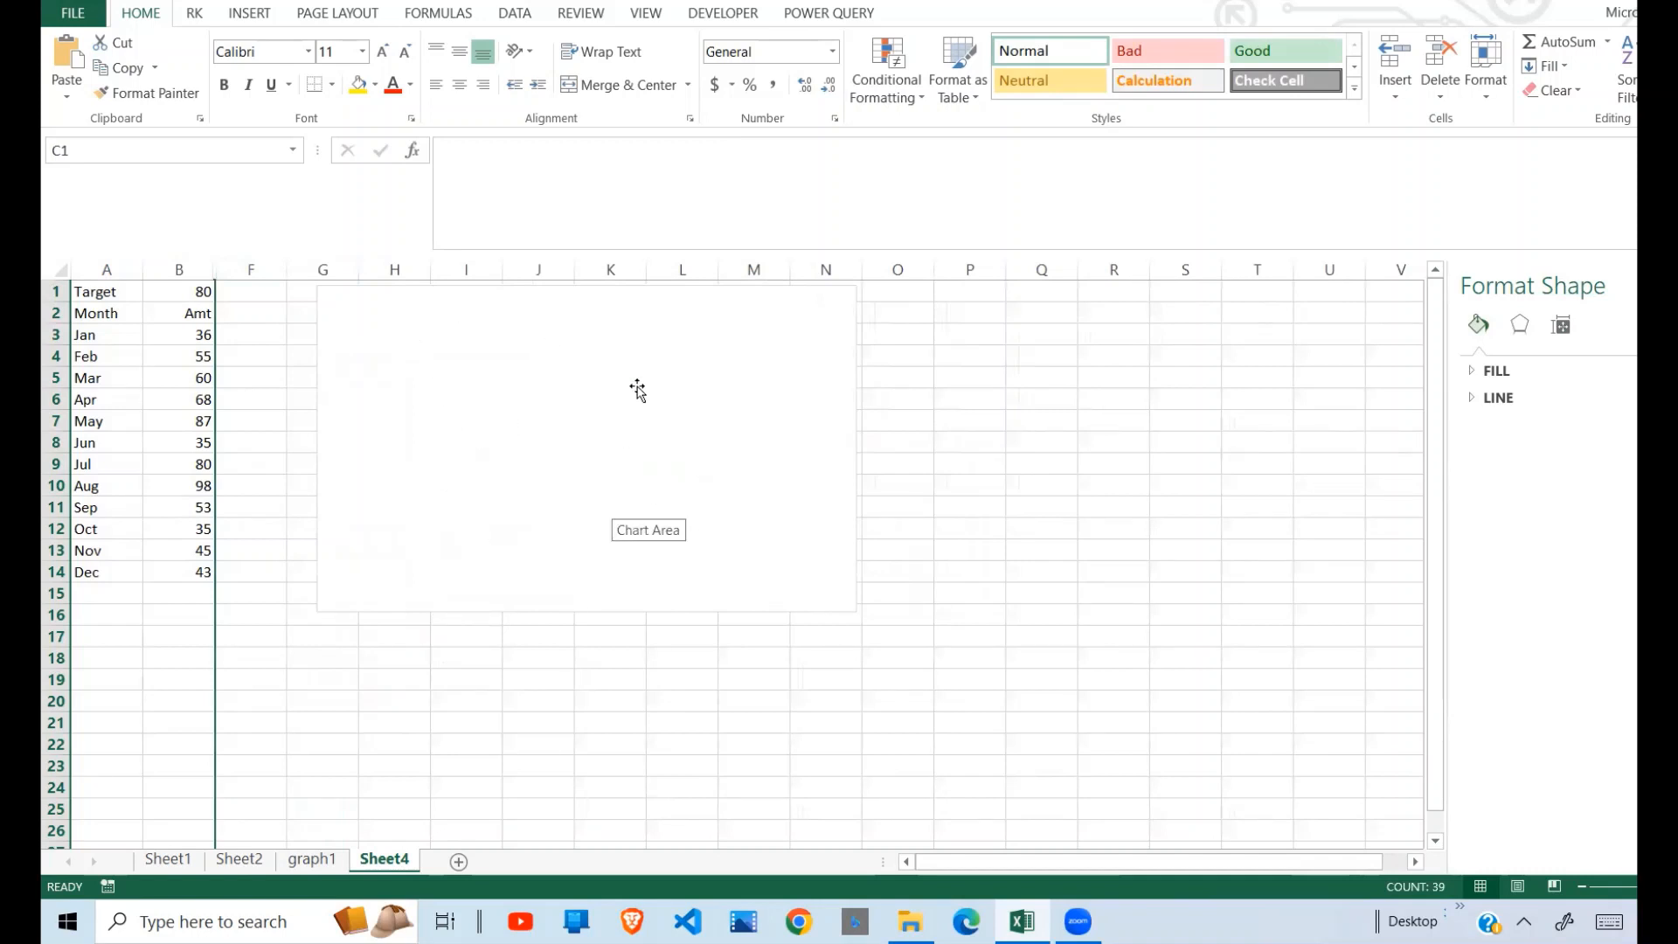
# Try to make the blank chart show data in hidden rows and columns through its data source settings
pyautogui.rightClick(781, 591)
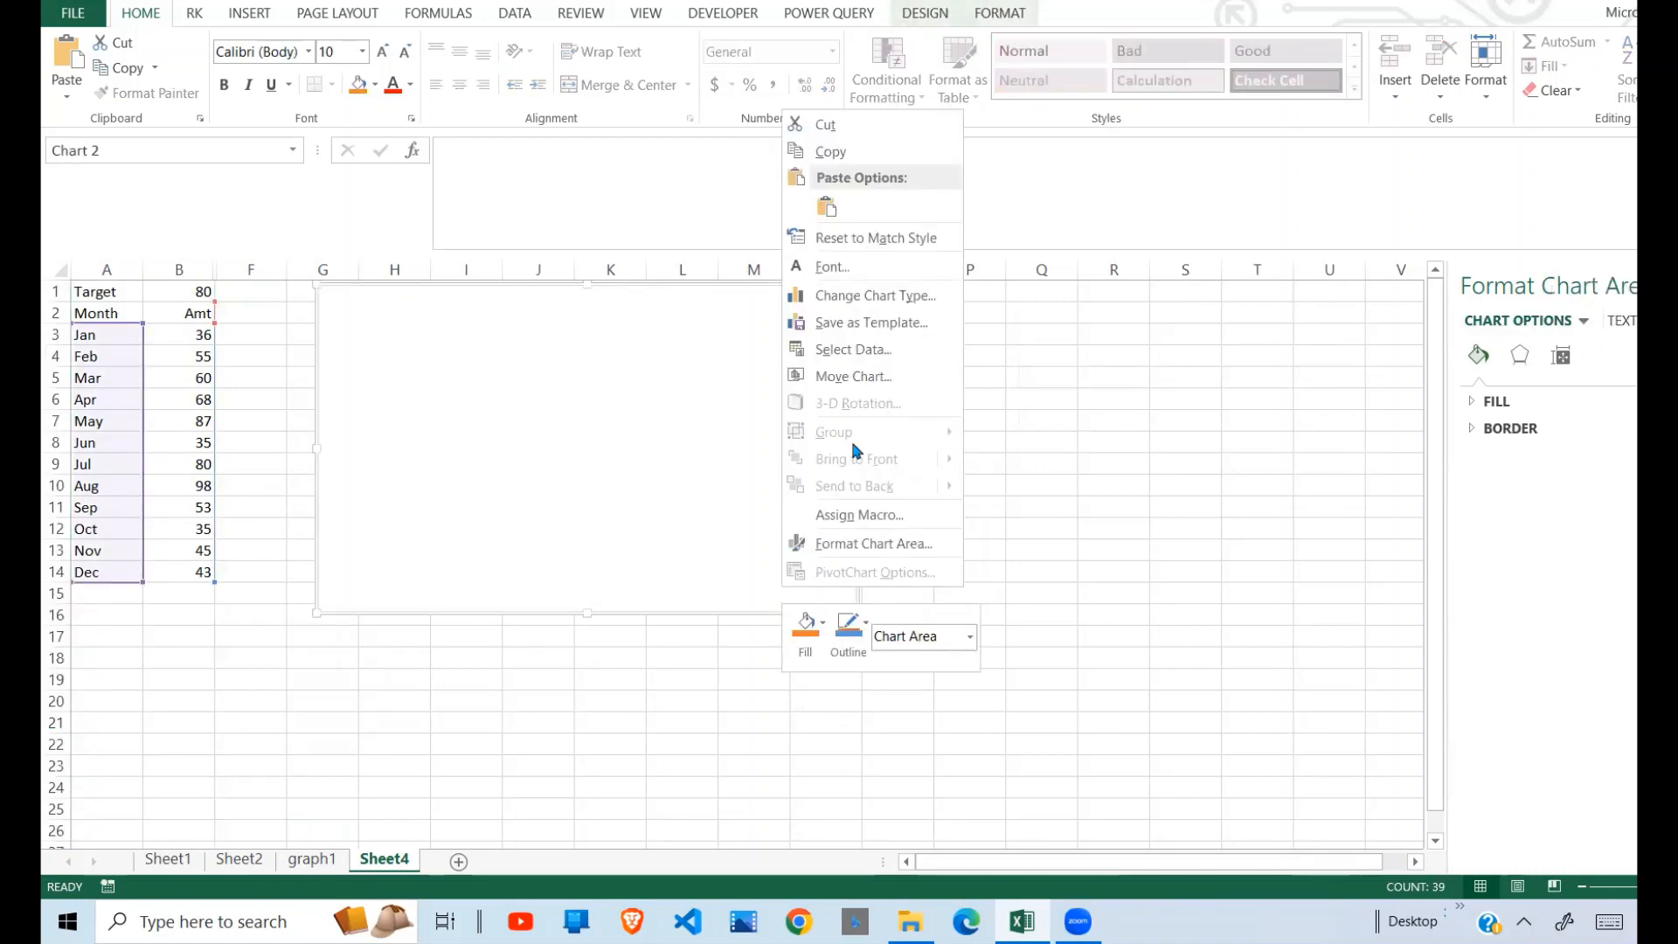
pyautogui.click(866, 349)
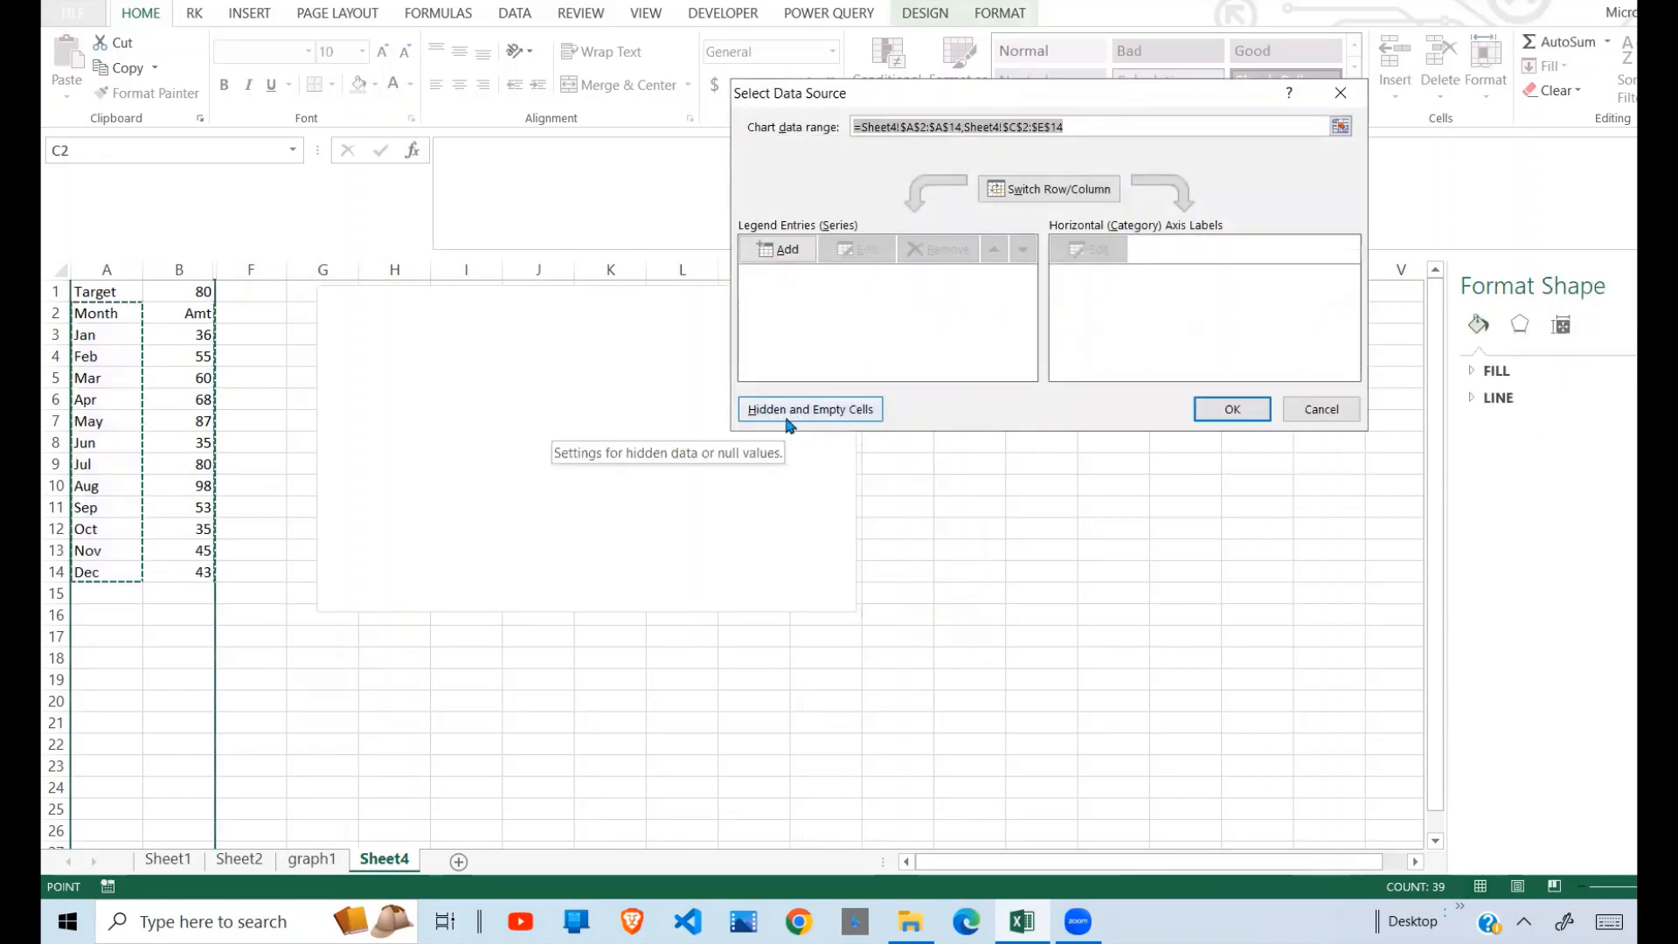
pyautogui.click(853, 414)
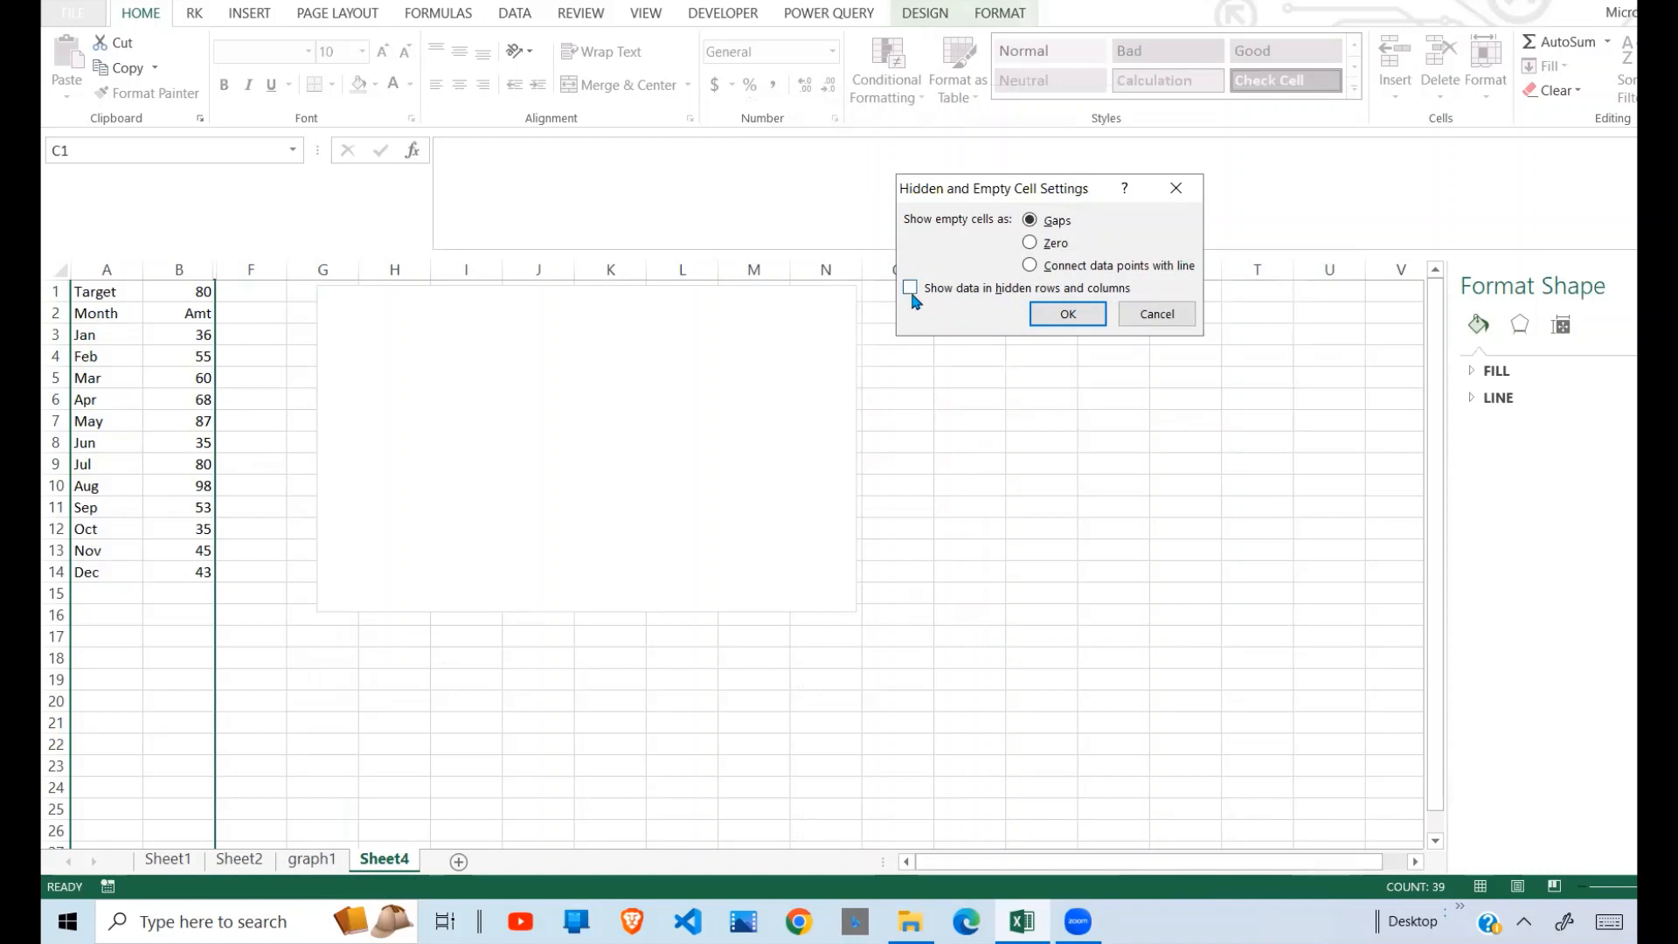
pyautogui.click(1068, 314)
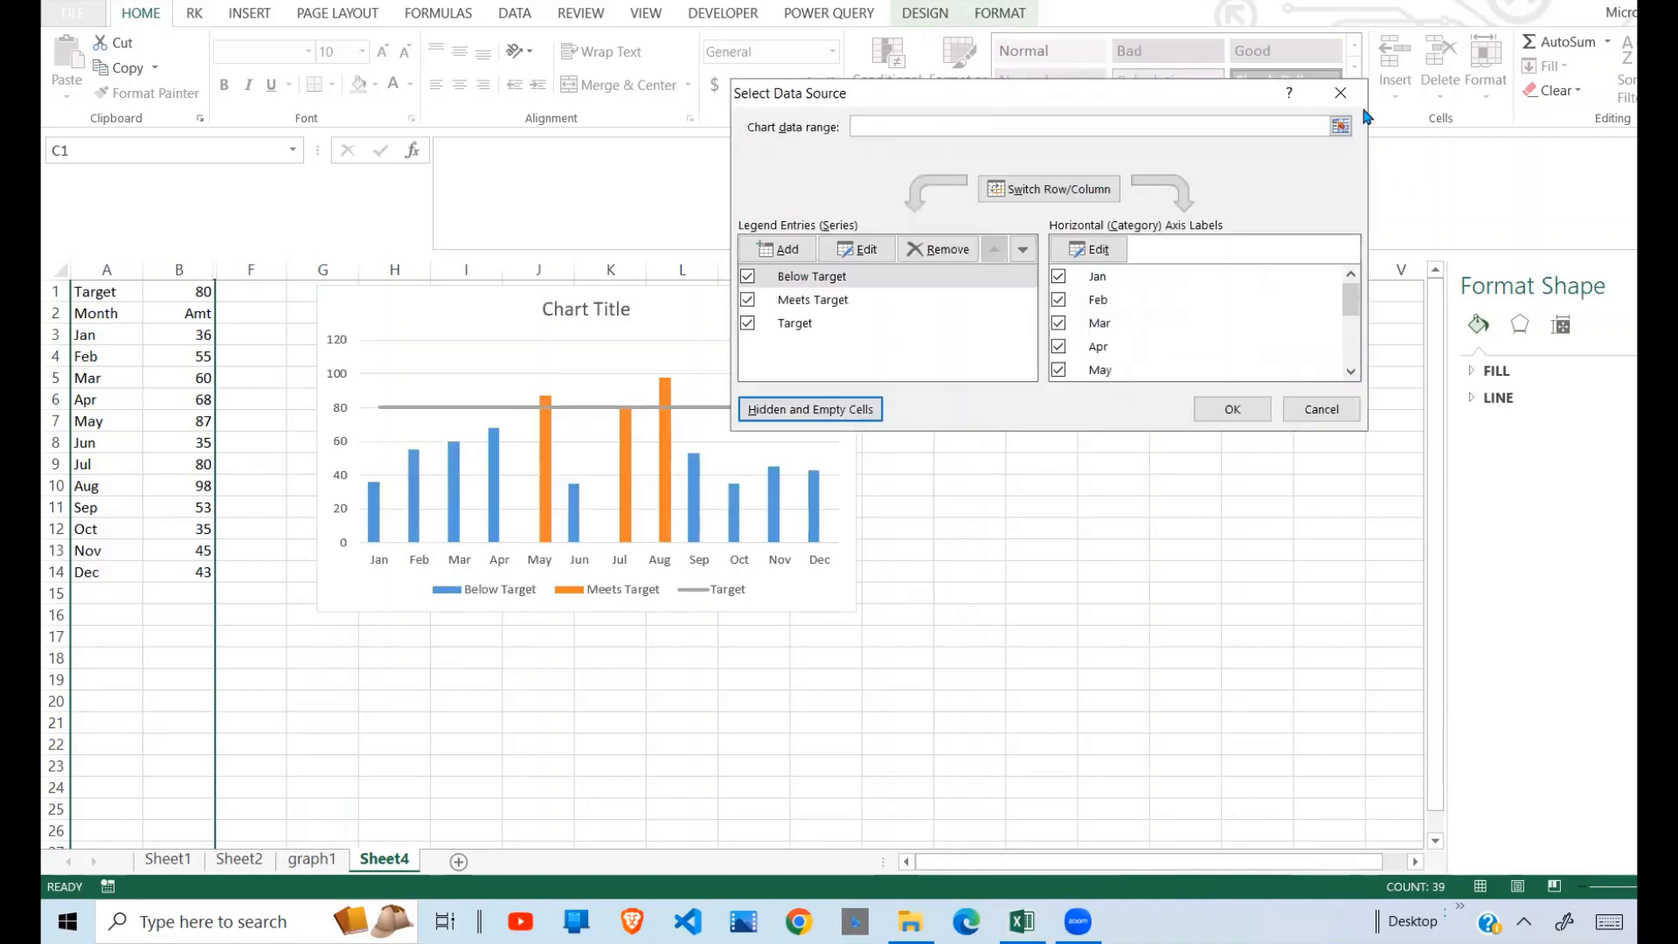
pyautogui.click(1341, 93)
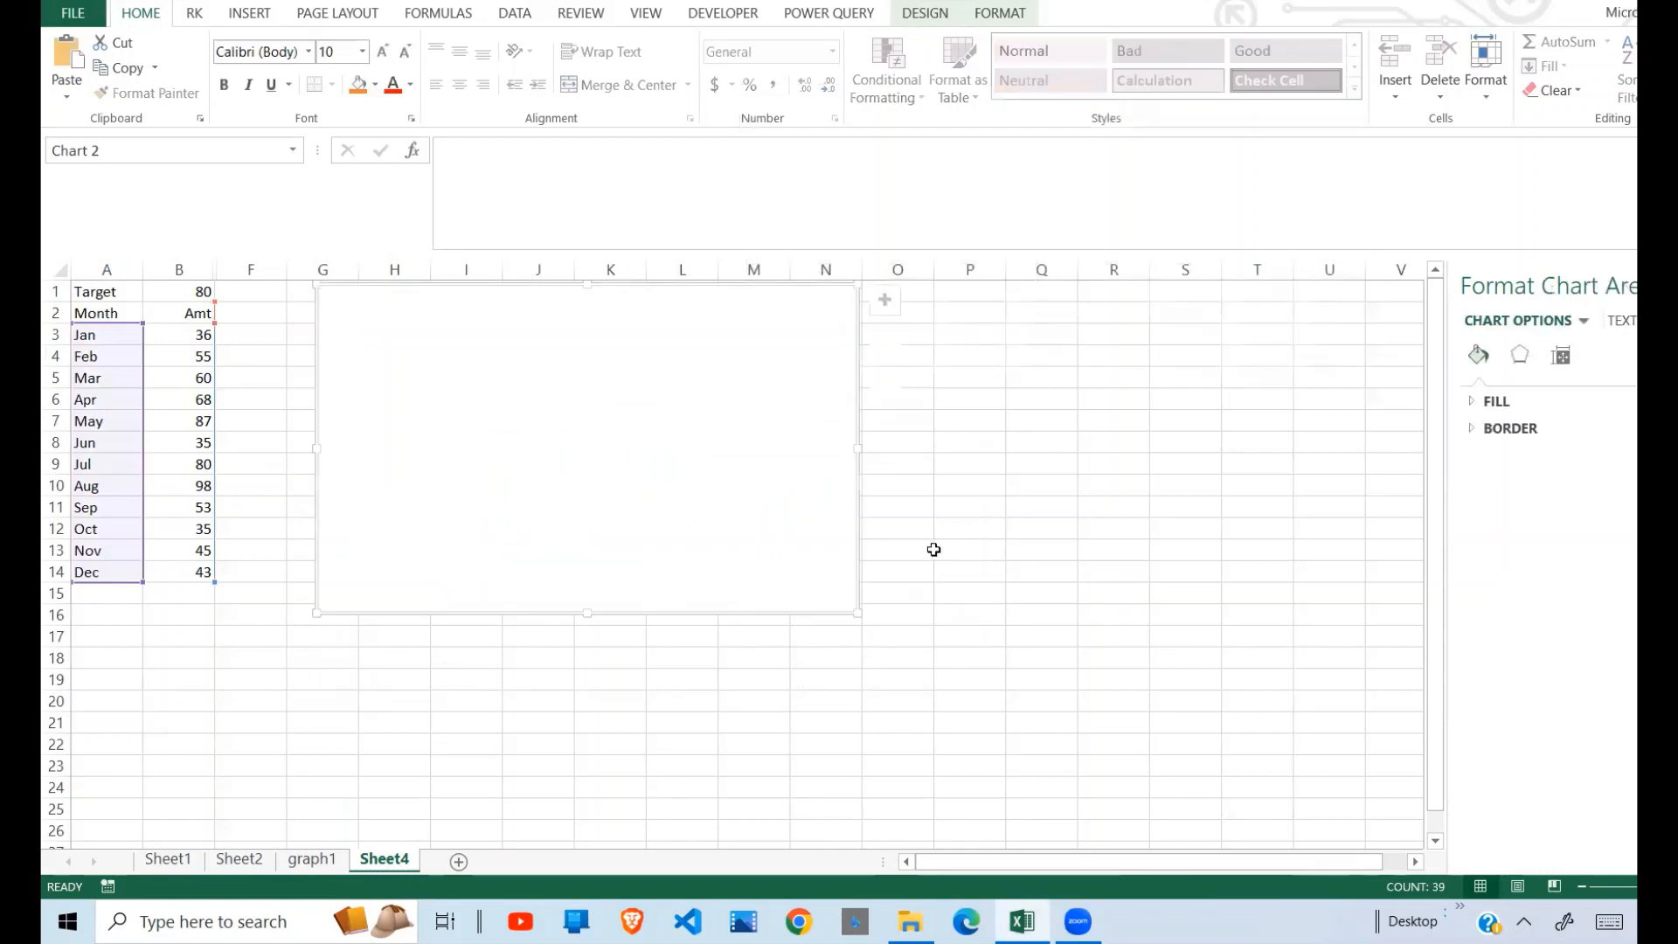
# Make the blank chart show data in hidden rows and columns through its hidden and empty cell settings, and deselect the chart
pyautogui.rightClick(704, 499)
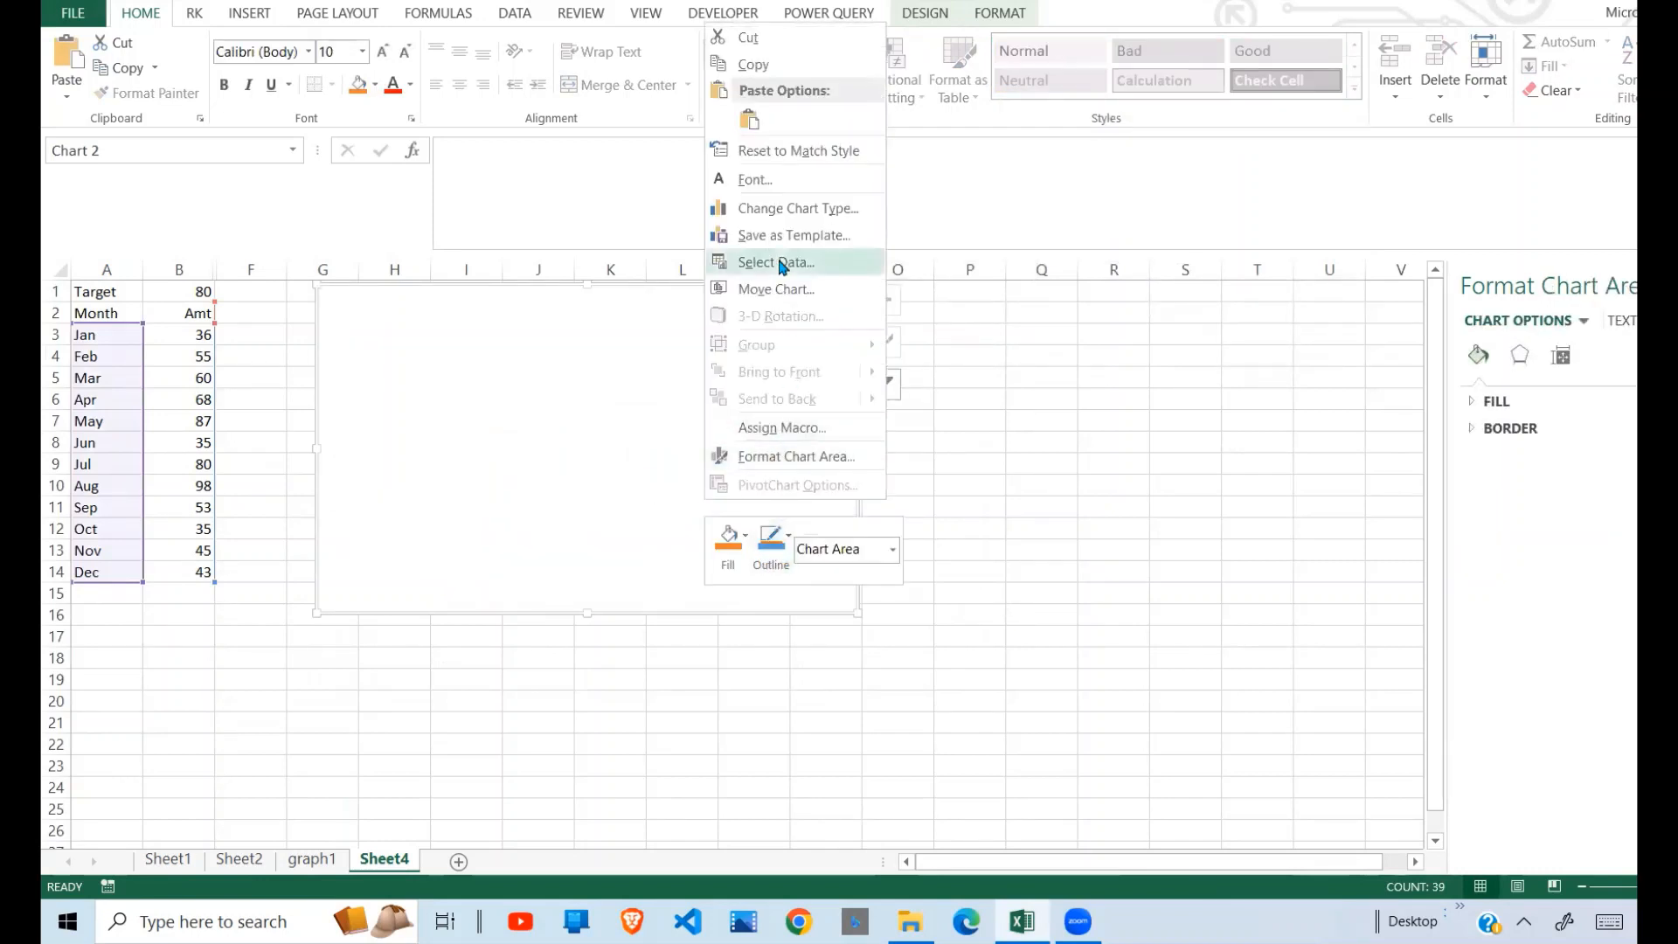
pyautogui.click(816, 263)
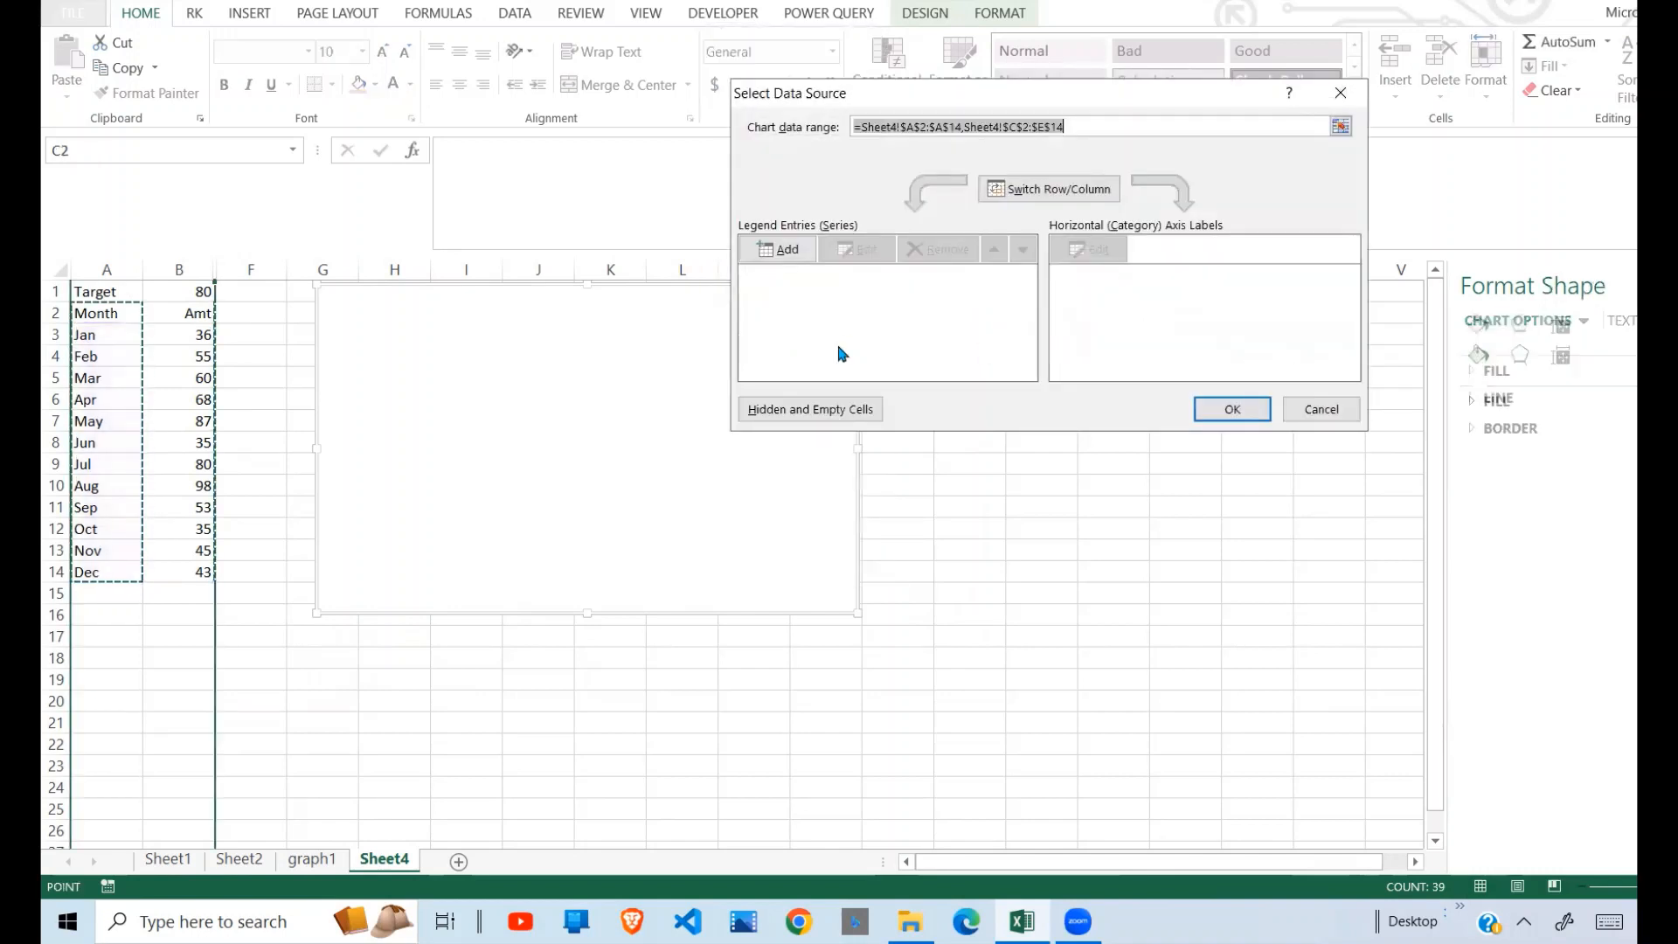
pyautogui.click(818, 411)
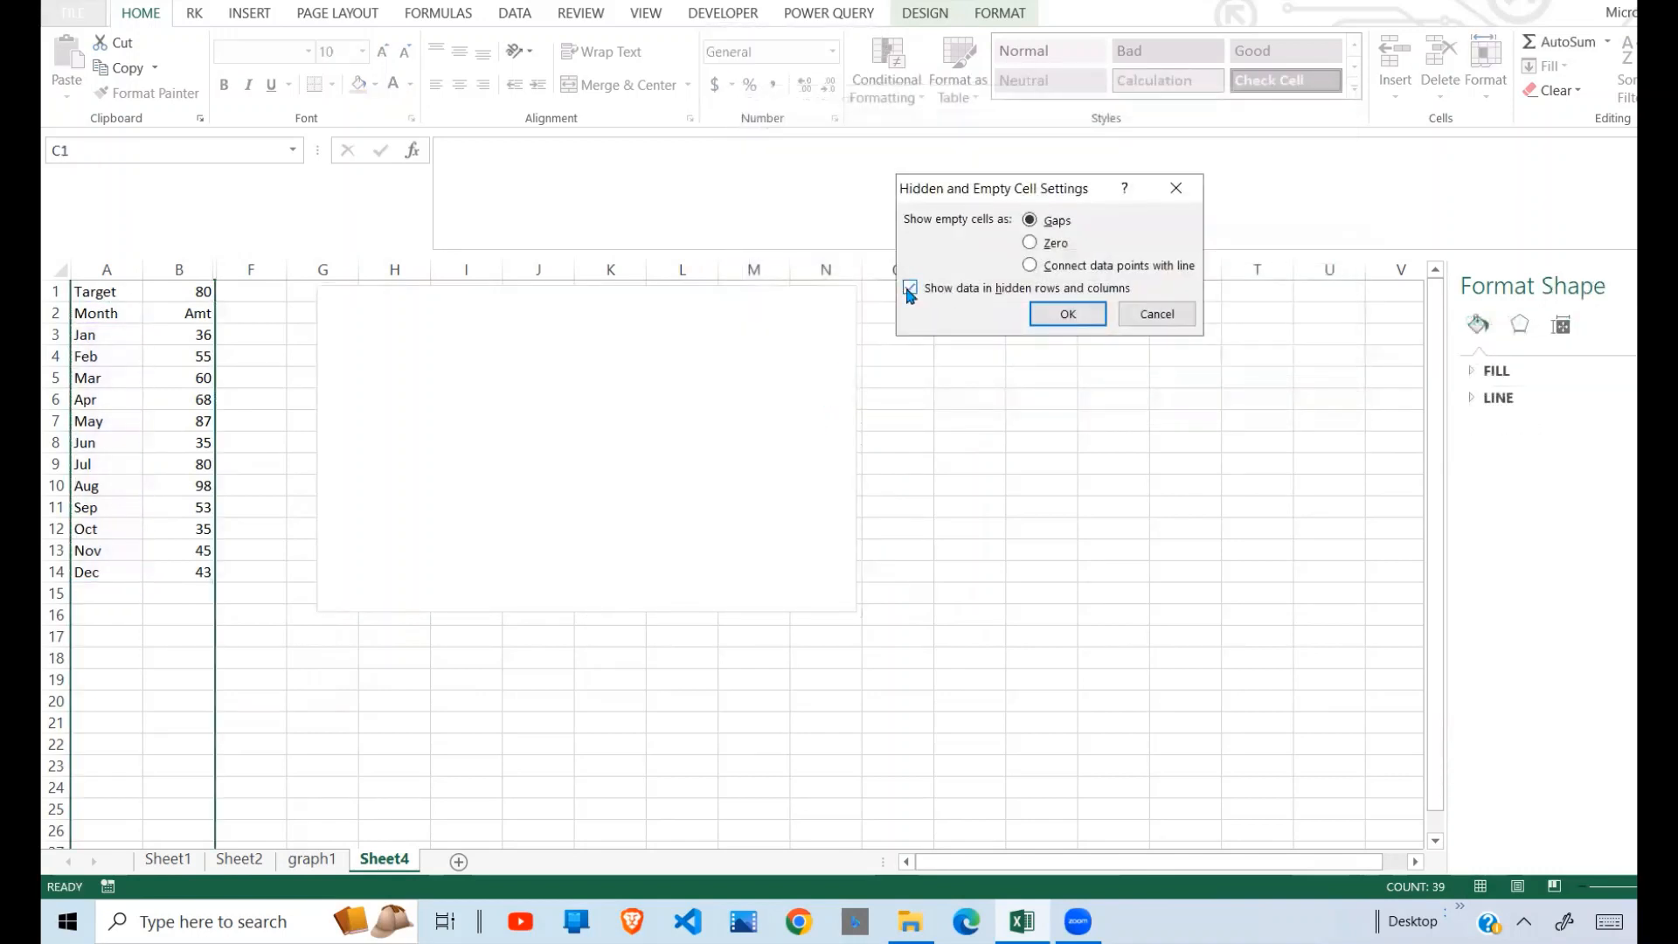
pyautogui.click(1077, 315)
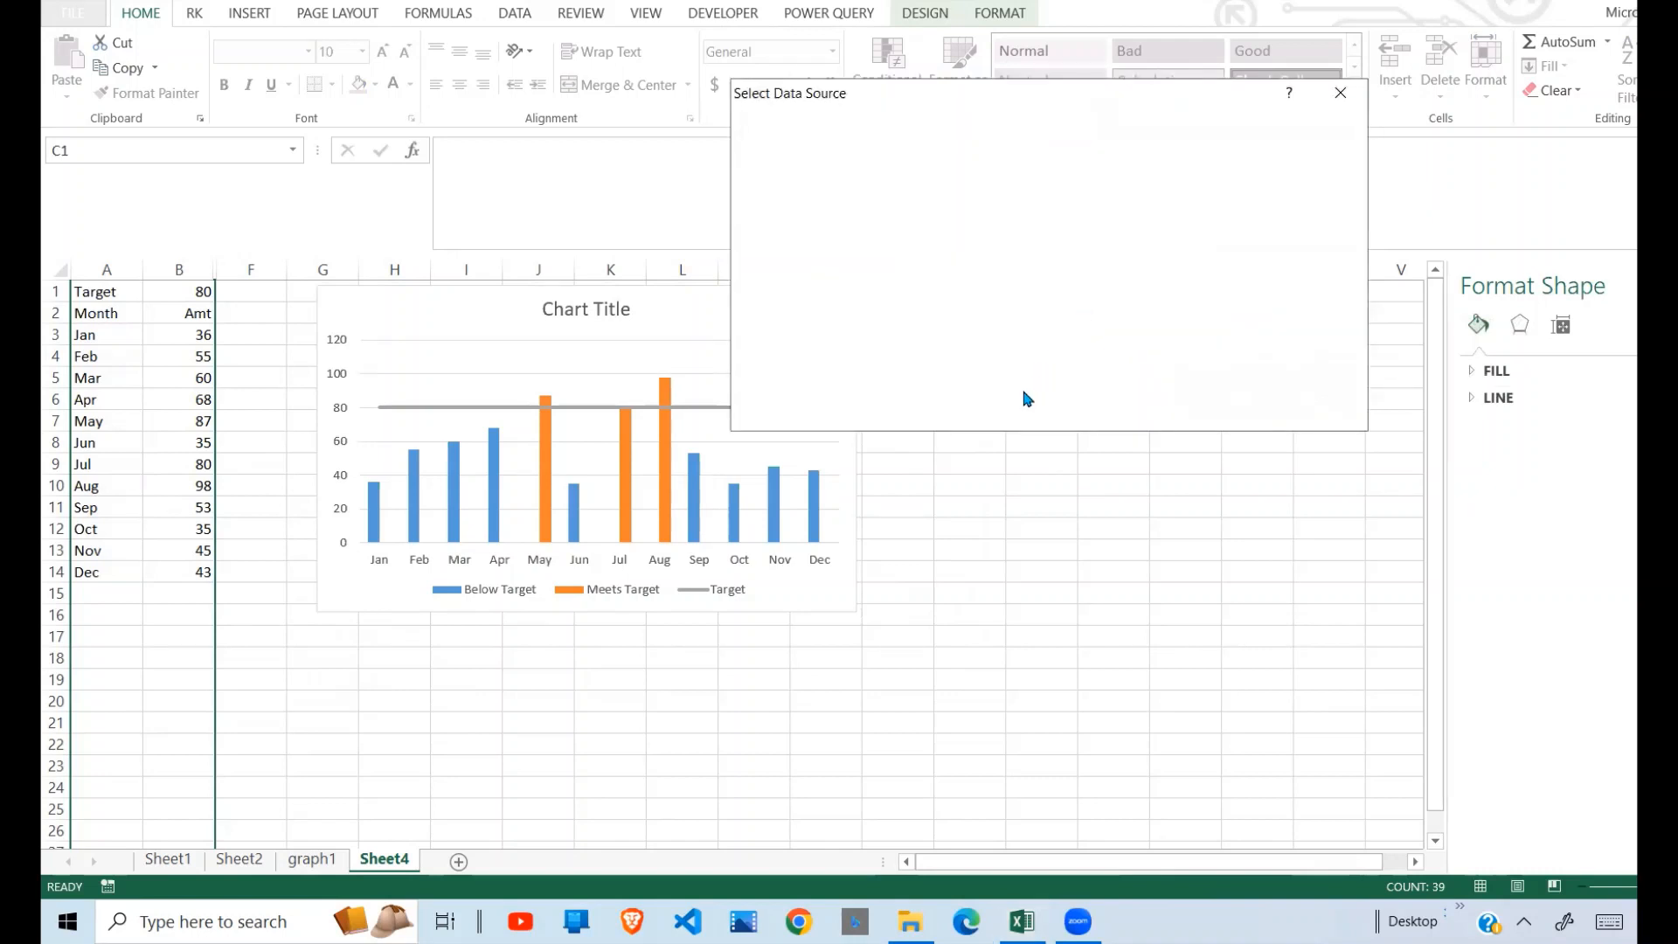
pyautogui.click(1247, 406)
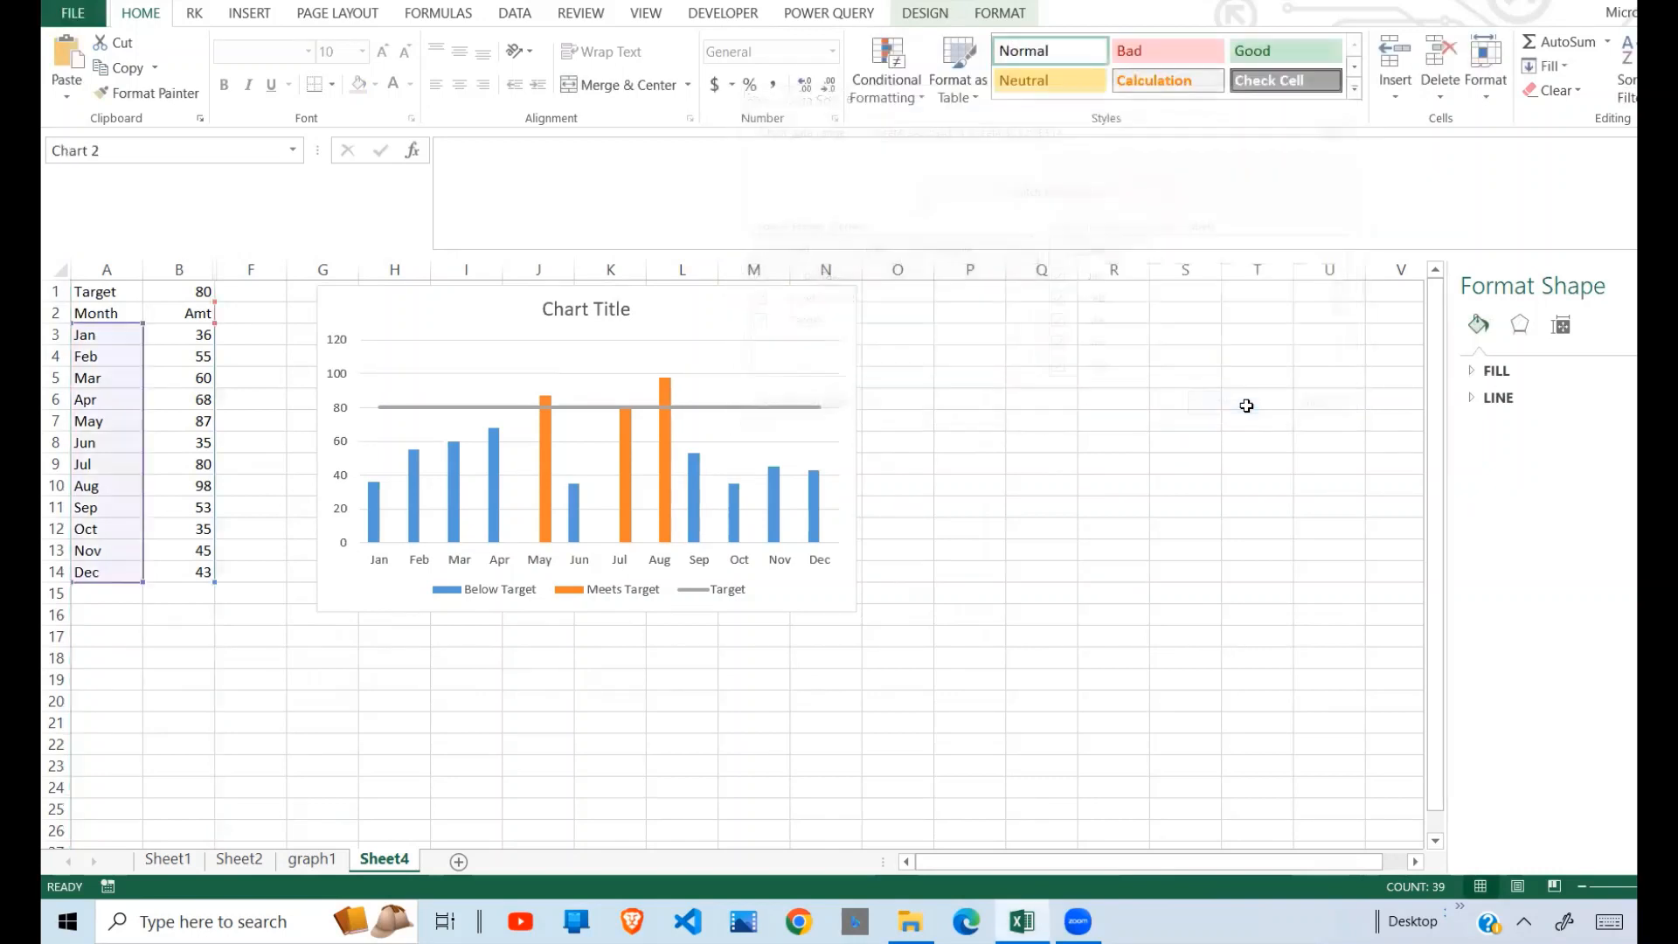
pyautogui.click(1067, 527)
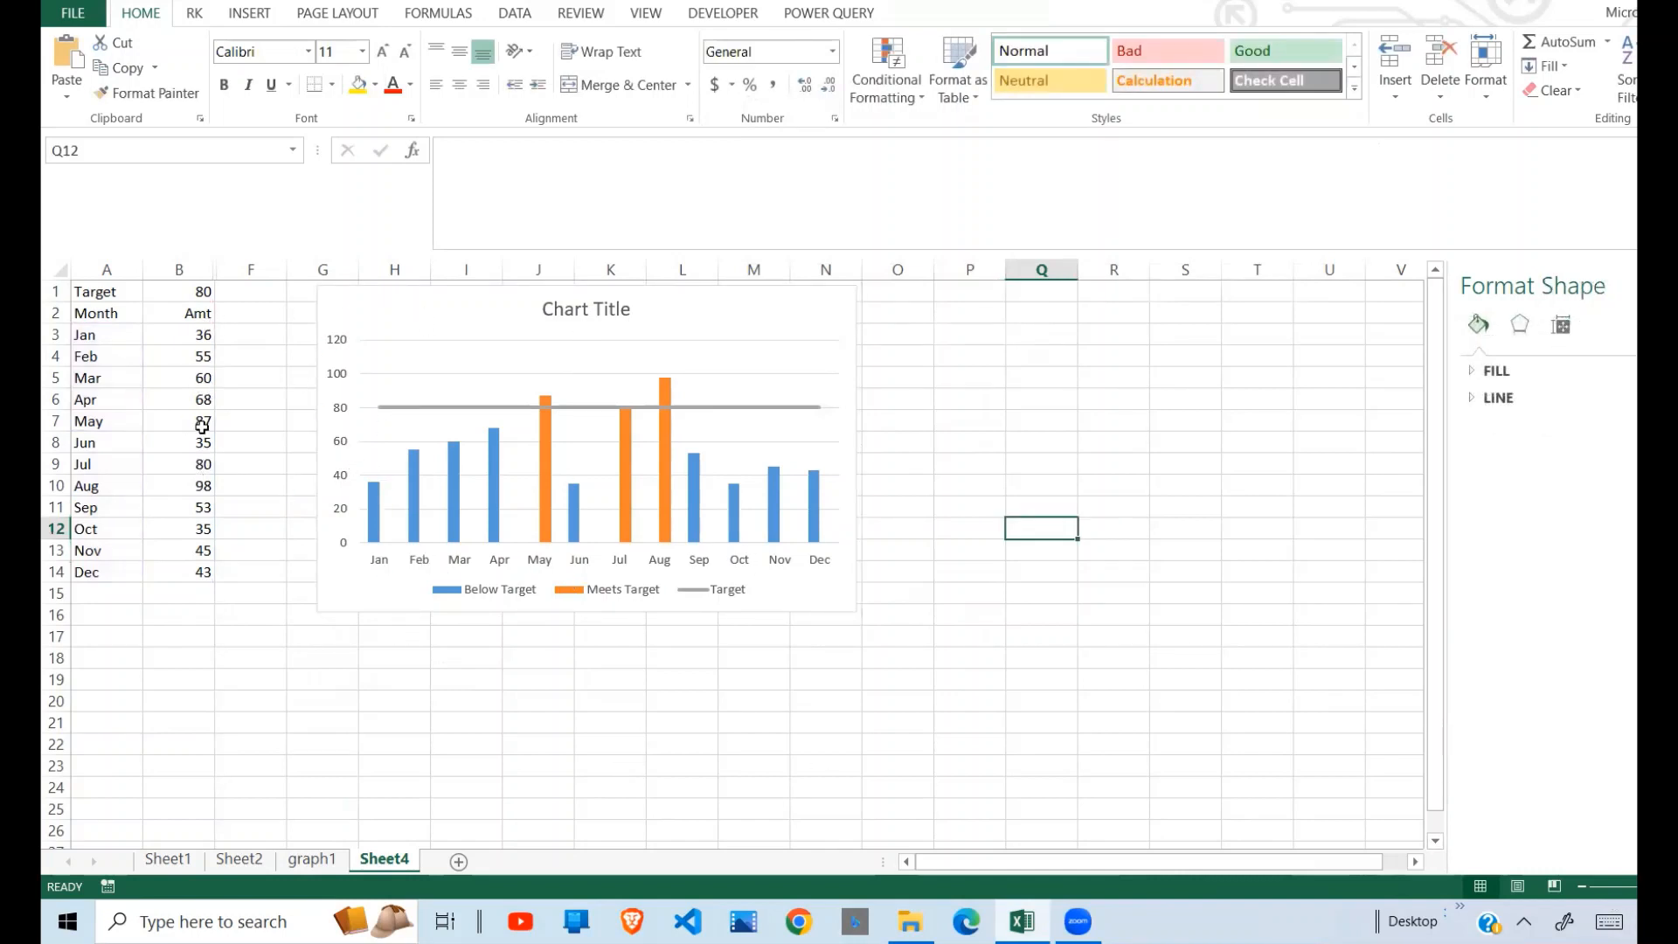
# Set the January amount in cell B3 to 82 to test the column's colour against the target
pyautogui.click(204, 336)
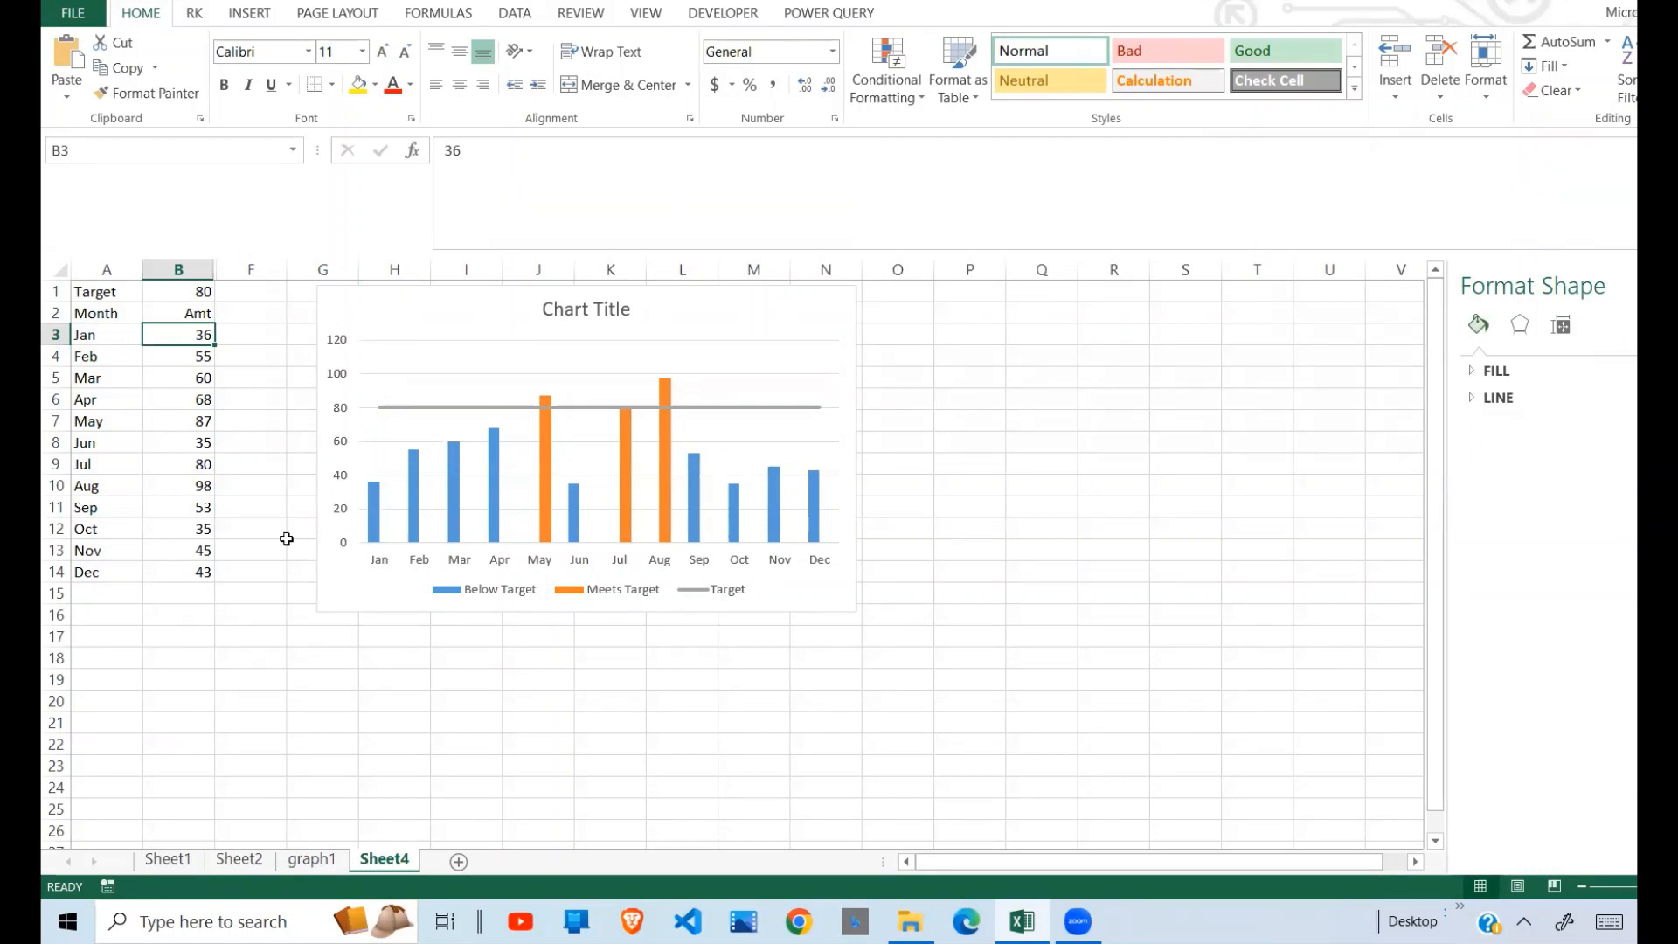
pyautogui.write('82')
pyautogui.press('Return')
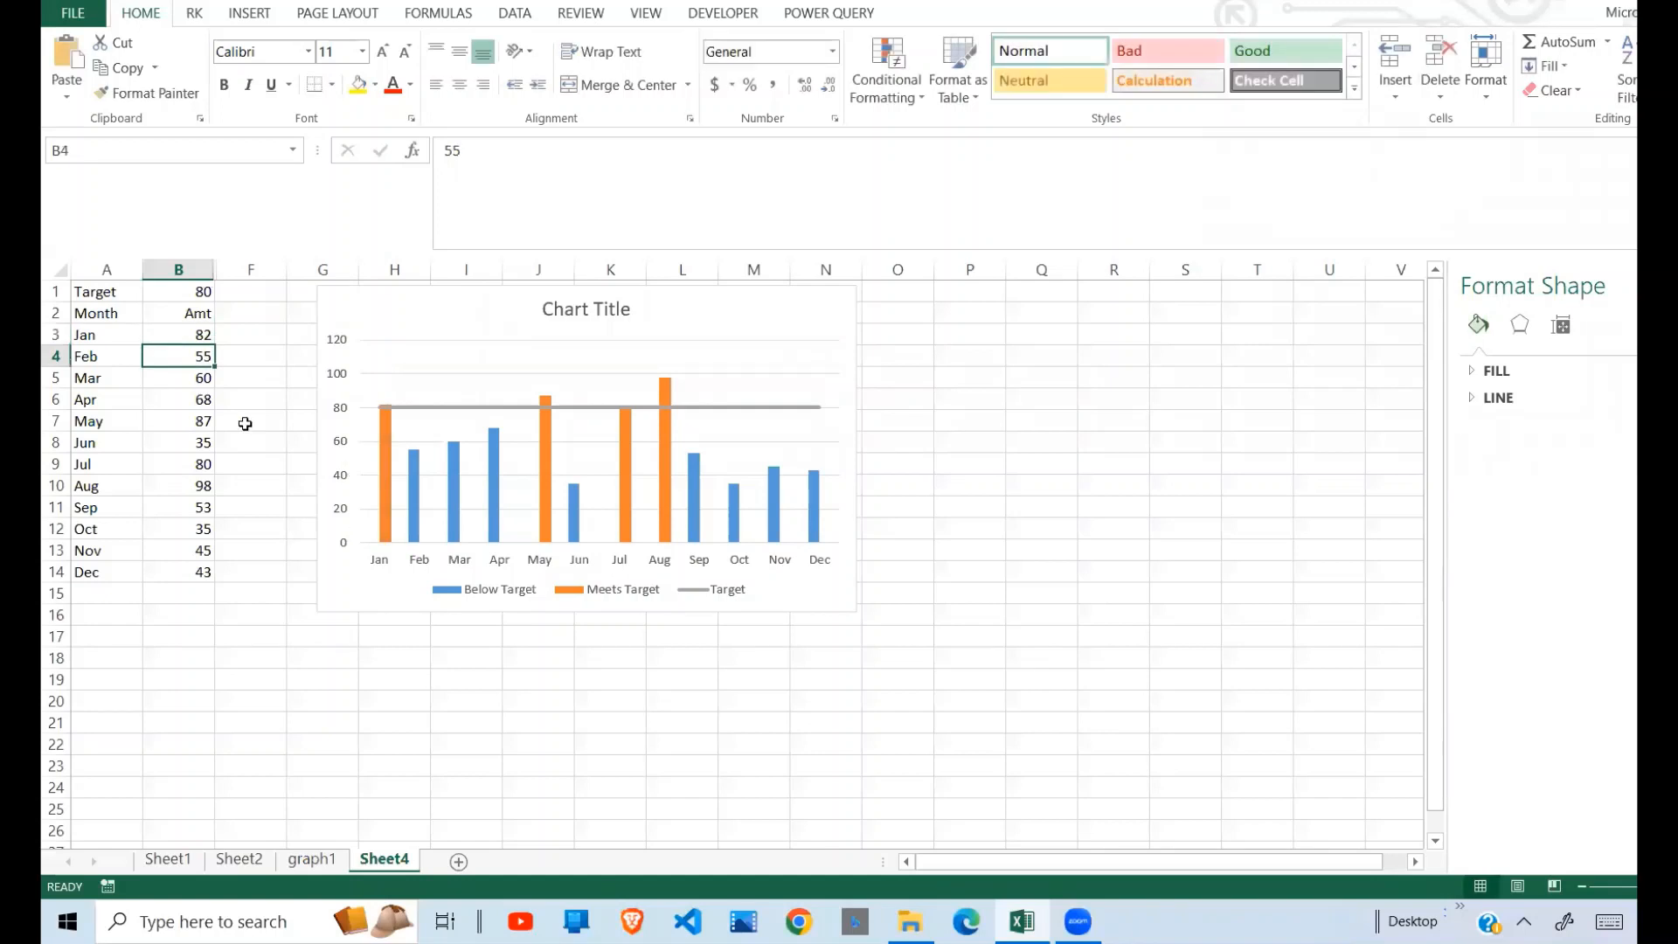
# Set the January amount in cell B3 to 30
pyautogui.click(194, 340)
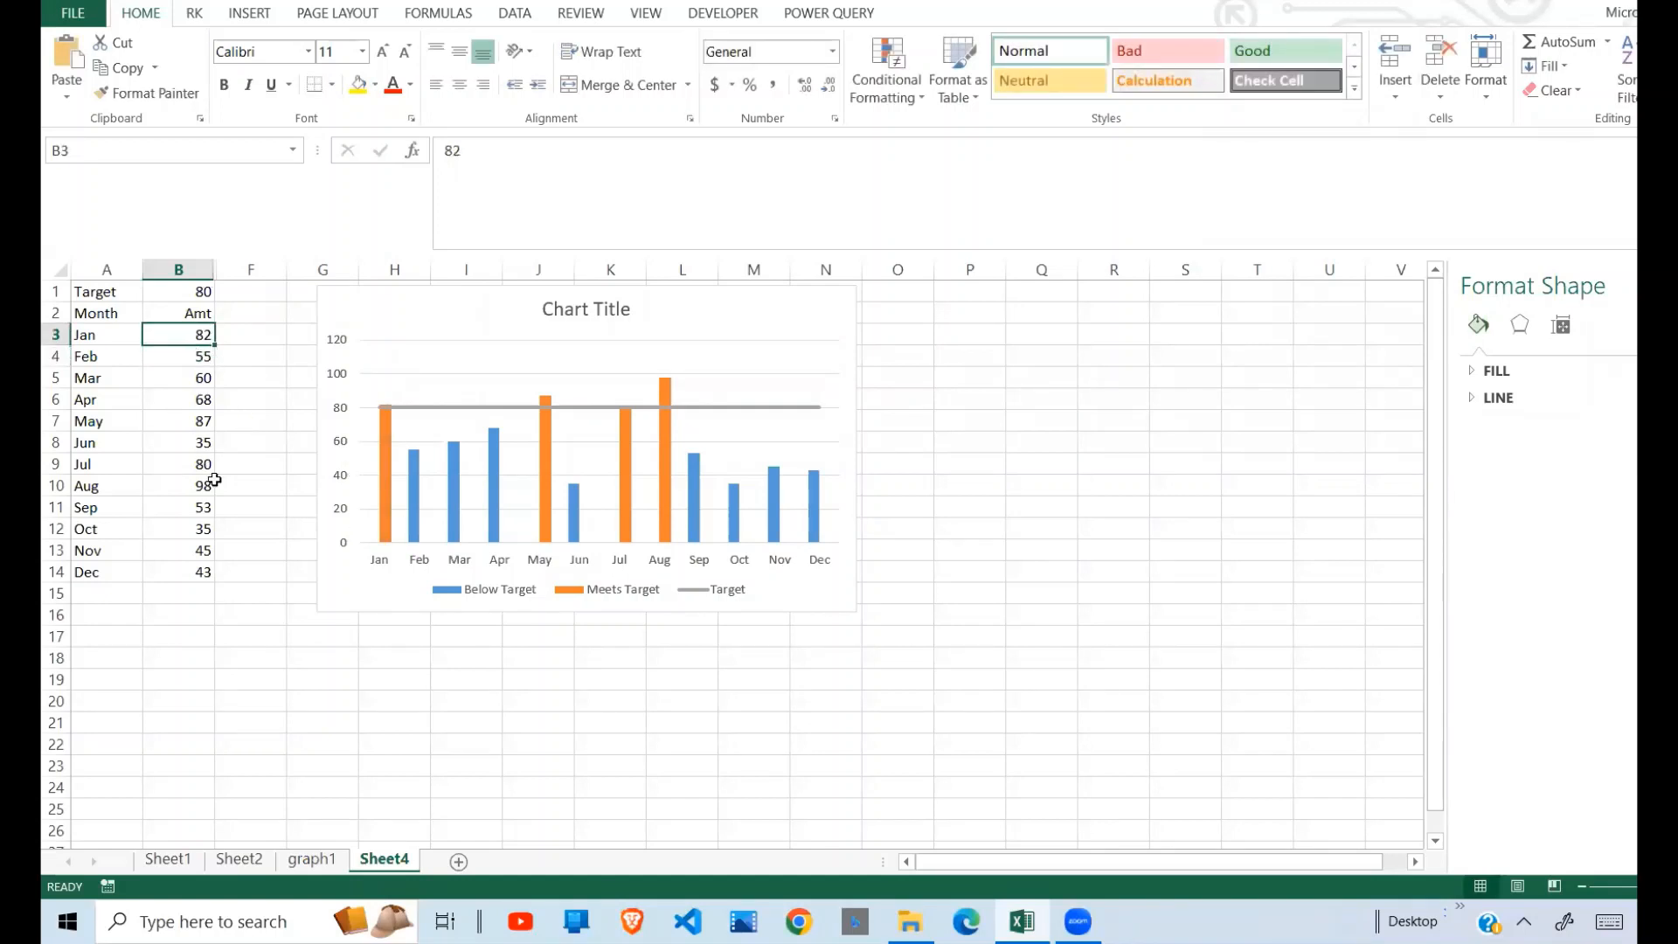
pyautogui.write('30')
pyautogui.press('Return')
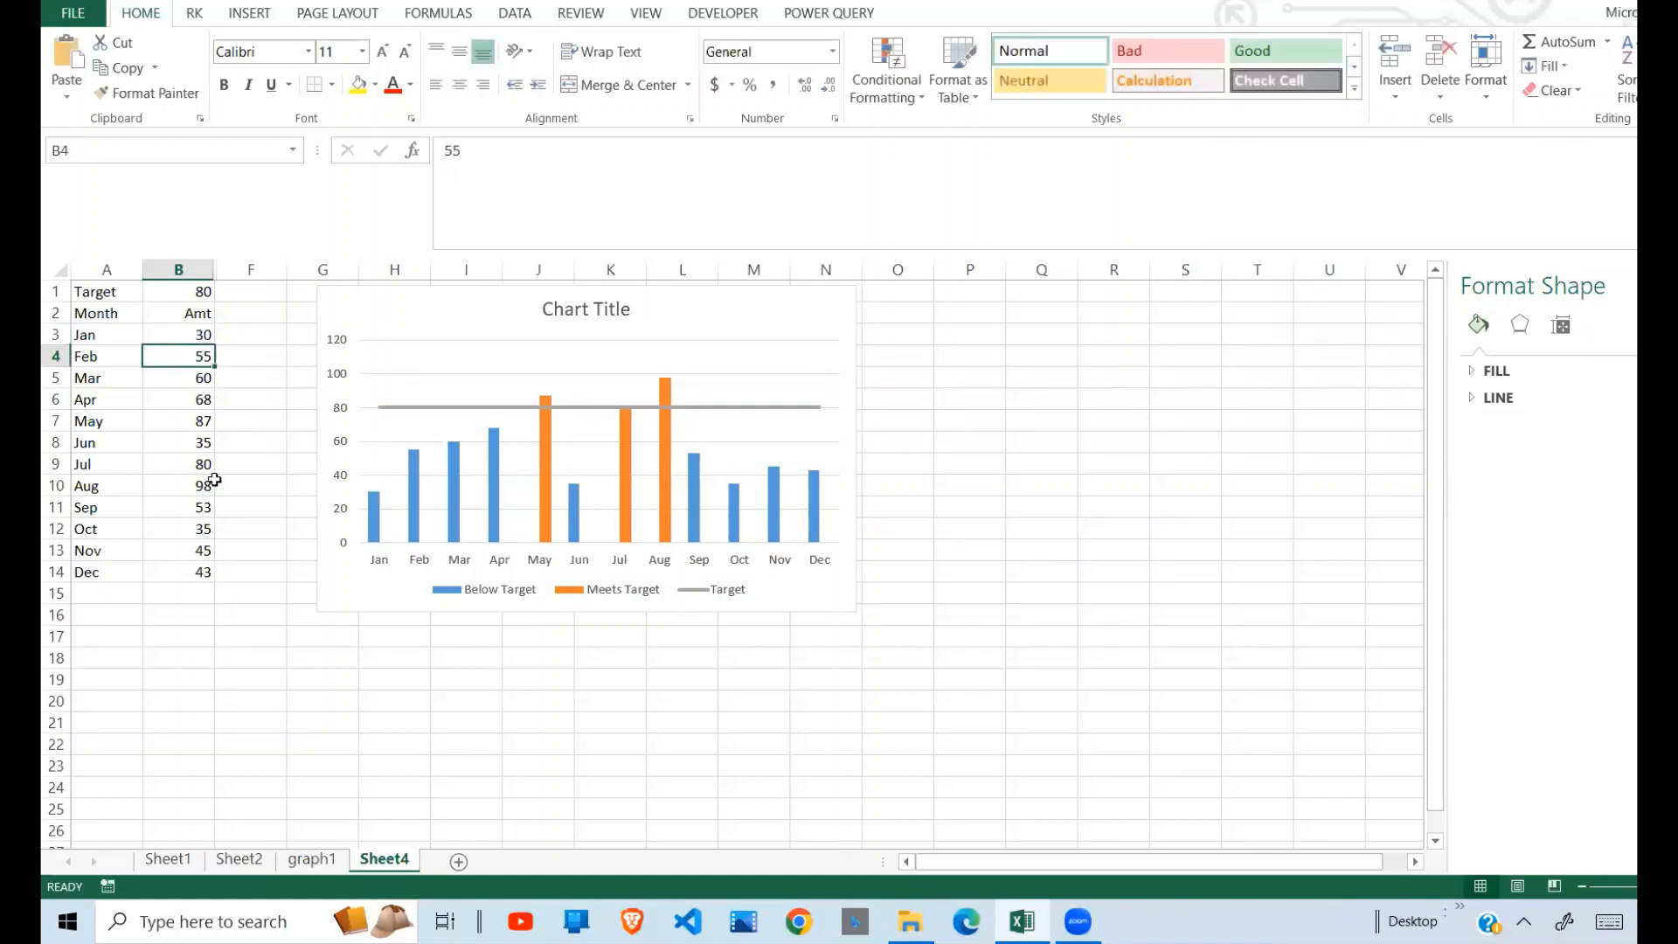